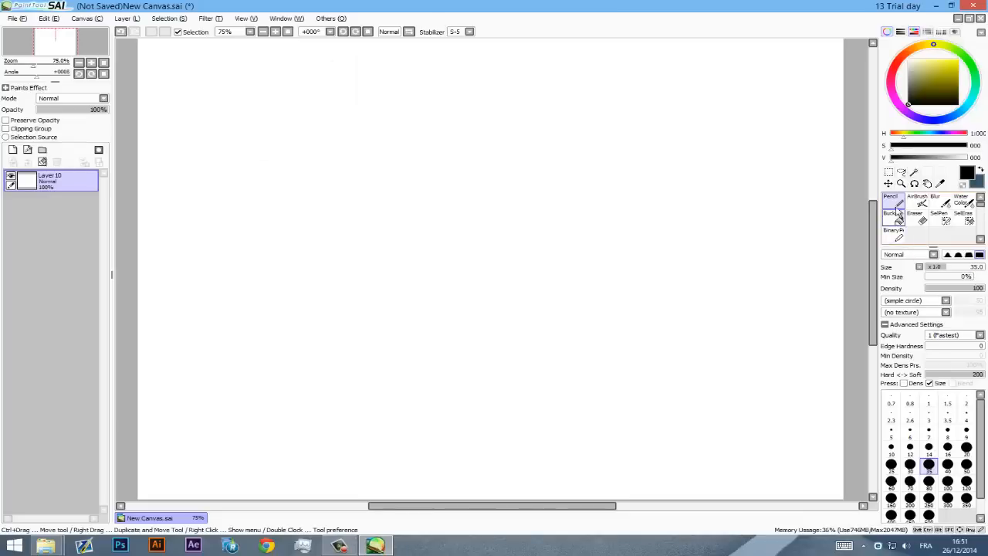
Step: Select the Pencil tool and set Hard <-> Soft to 200 in its advanced settings
left_click(894, 203)
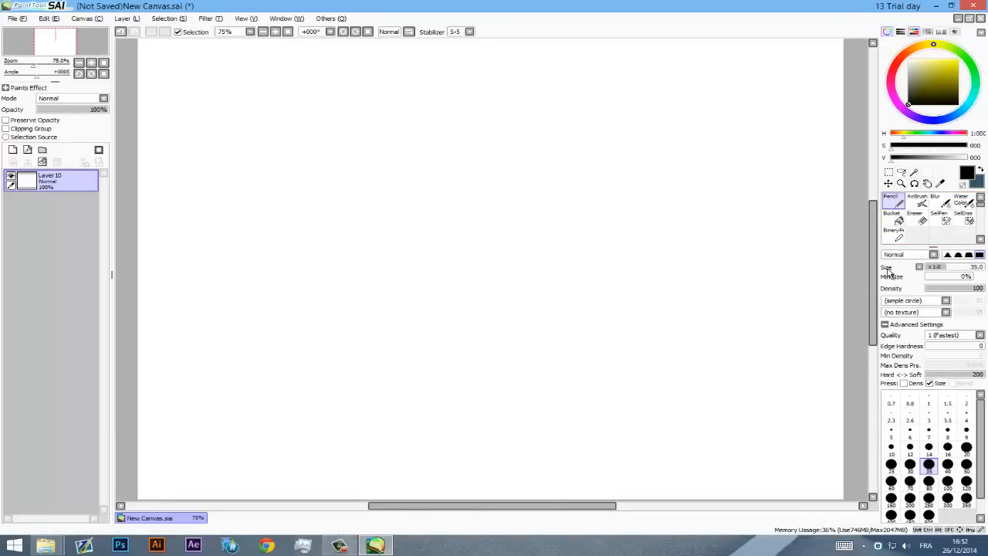
mouse_move(983, 268)
left_mouse_down()
mouse_move(957, 286)
mouse_move(987, 282)
left_mouse_up()
left_click(898, 326)
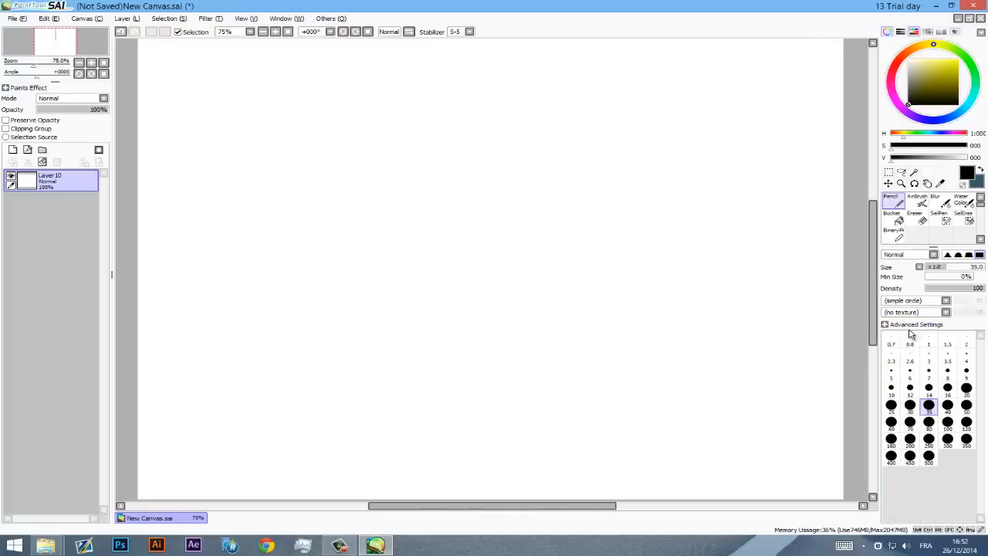
left_click(885, 326)
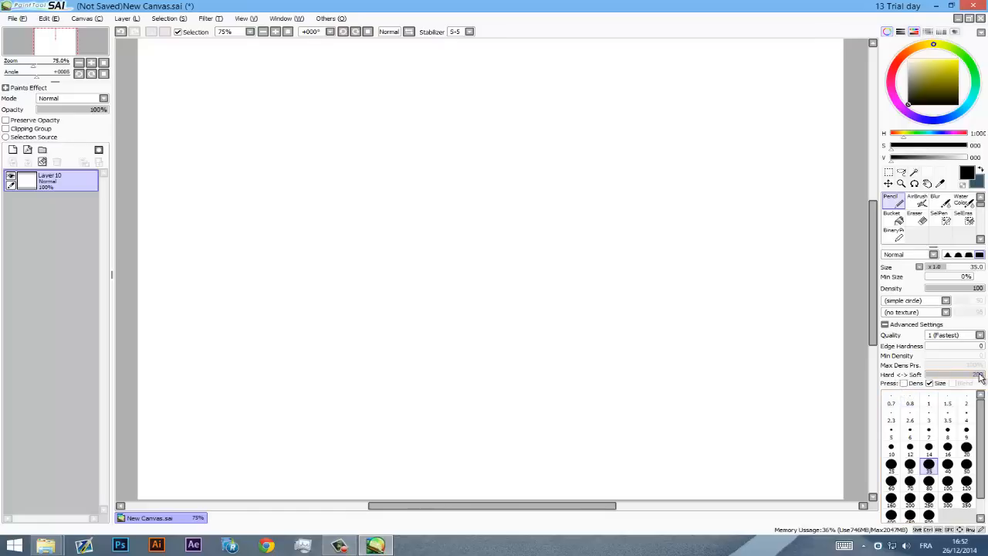
left_click_drag(982, 376, 959, 379)
left_click_drag(963, 379, 987, 379)
mouse_move(671, 374)
left_mouse_down()
mouse_move(688, 413)
mouse_move(669, 377)
left_mouse_up()
Step: Set the stabilizer to S-5 and draw two small ovals and two roughly vertical test lines
left_click(468, 32)
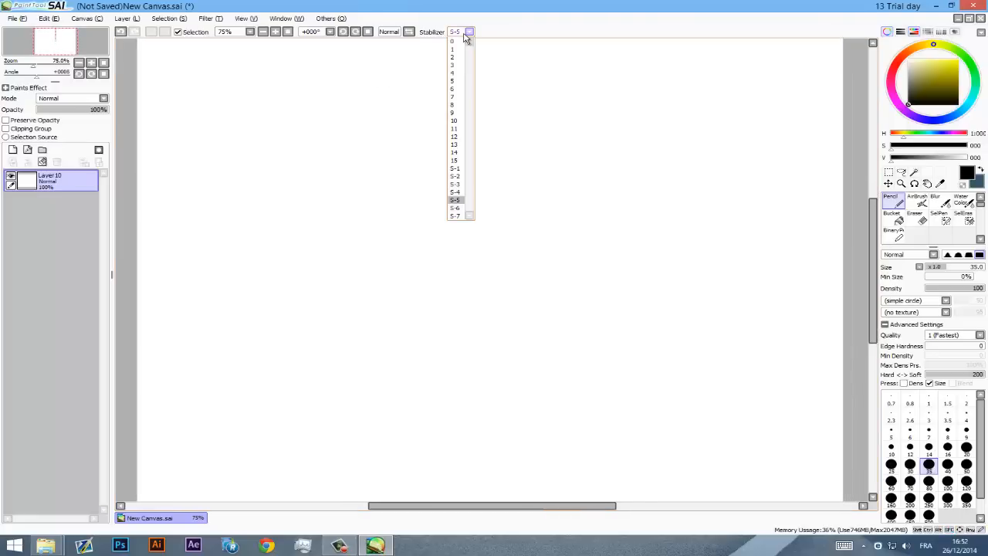
left_click(455, 200)
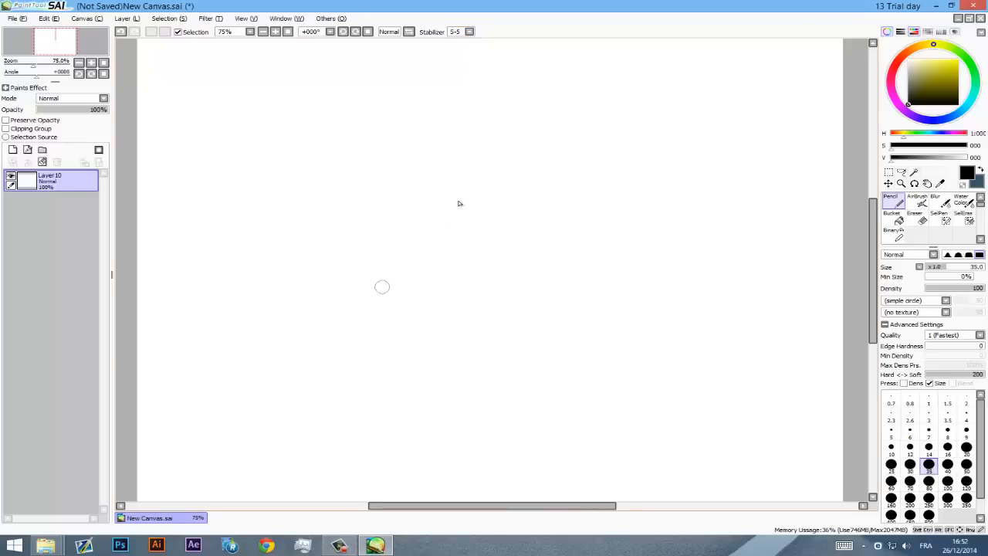
left_click_drag(390, 133, 413, 162)
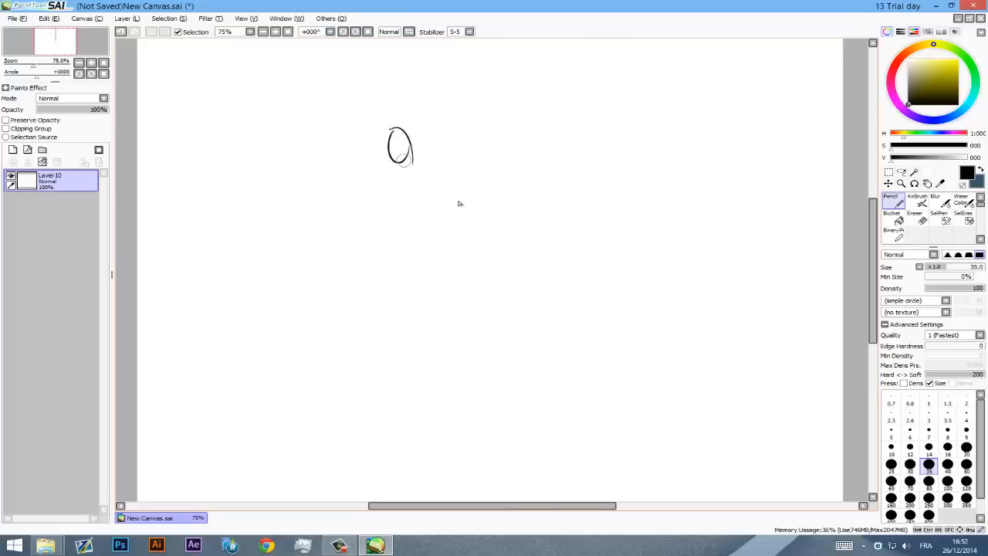
mouse_move(424, 108)
left_mouse_down()
mouse_move(441, 134)
mouse_move(443, 221)
left_mouse_up()
left_click_drag(477, 109, 507, 390)
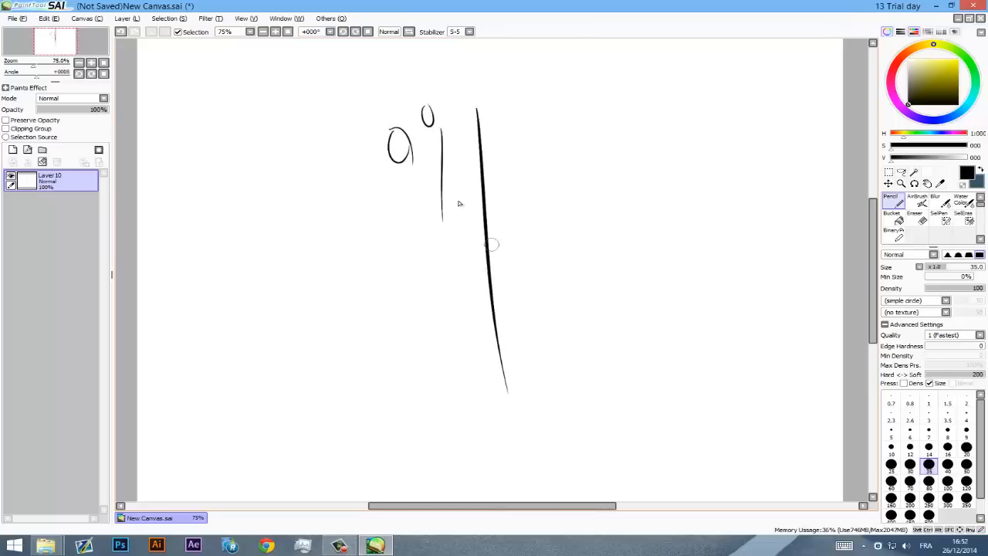
Step: Set the stabilizer to 0 and draw two long curved lines, adding short marks along the second one
left_click(469, 31)
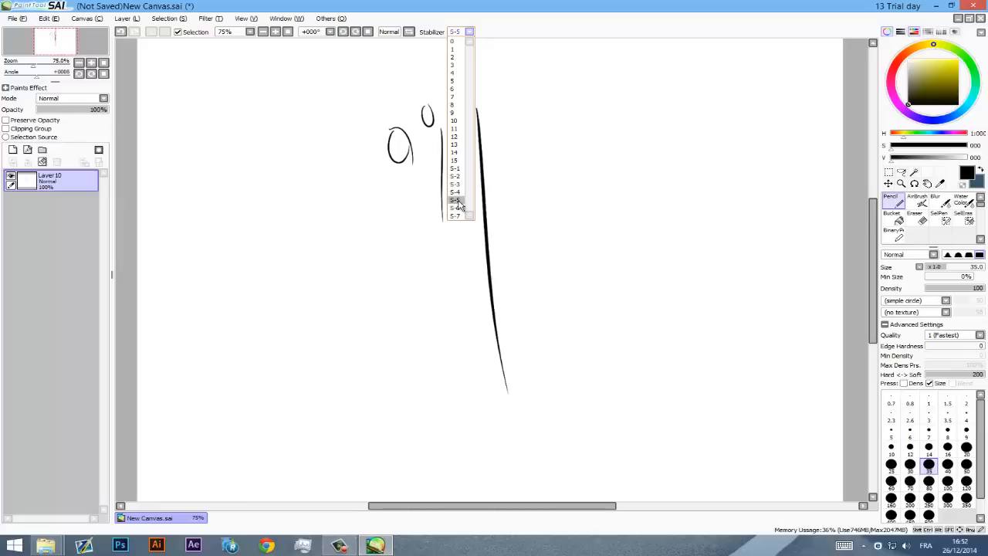
left_click(452, 40)
left_click_drag(502, 74, 561, 315)
left_click_drag(532, 74, 627, 294)
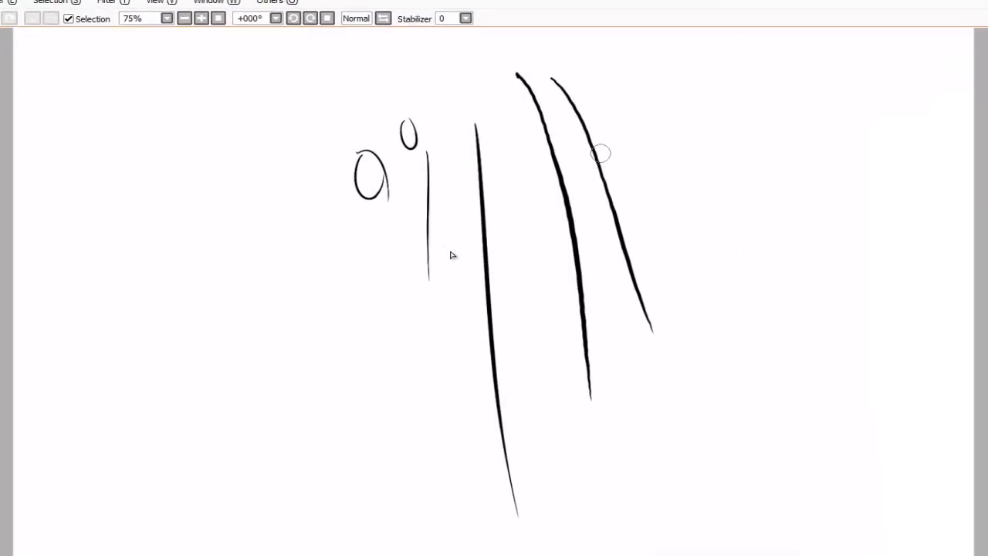
left_click_drag(596, 177, 593, 149)
left_click_drag(595, 142, 589, 147)
left_click_drag(586, 134, 578, 131)
left_click_drag(578, 118, 566, 119)
left_click_drag(569, 102, 564, 107)
Step: Set the stabilizer to S-5 and draw two more long diagonal lines among the test strokes
left_click(465, 17)
left_click(466, 19)
left_click(465, 17)
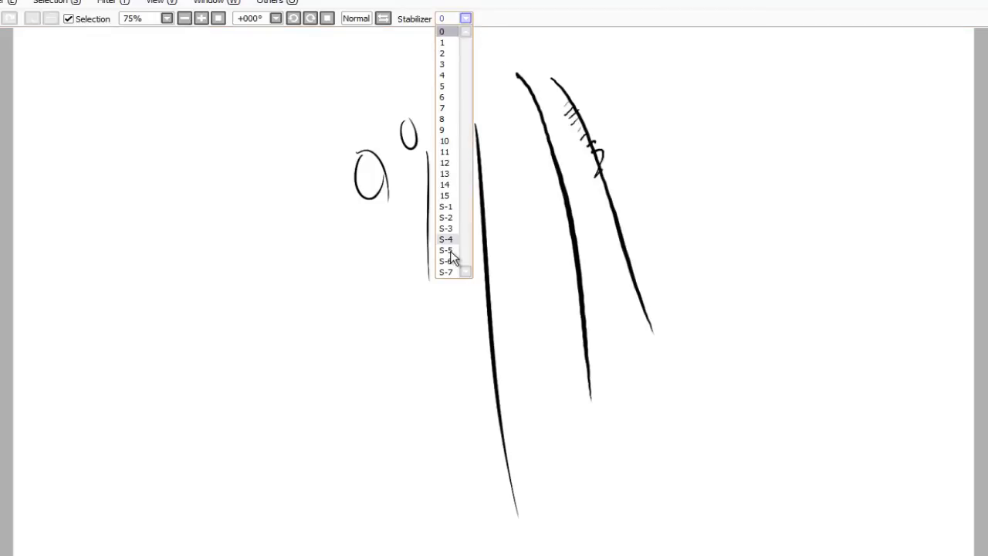
left_click(450, 257)
left_click_drag(484, 121, 548, 423)
left_click_drag(583, 66, 707, 346)
Step: Set the stabilizer to 15 and draw two diagonal comparison lines beside the existing strokes
left_click(466, 18)
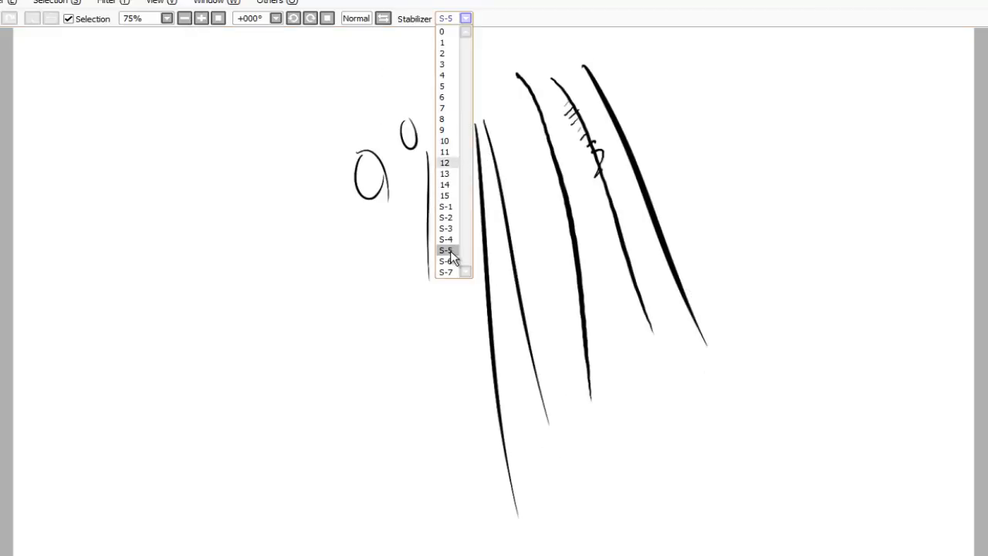
left_click(445, 196)
left_click_drag(618, 35, 743, 249)
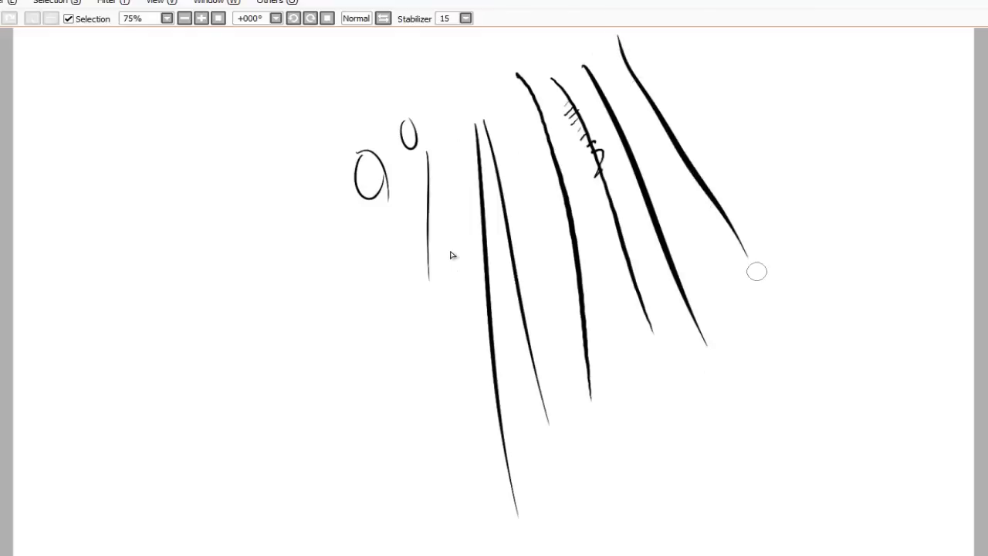
left_click_drag(706, 77, 809, 280)
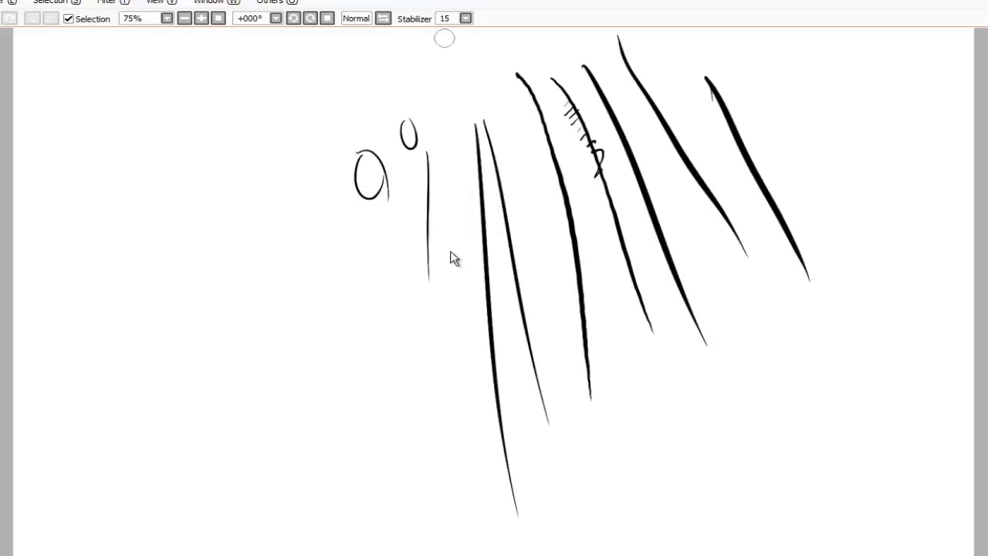
Step: Set the stabilizer to S-5 and replace the test-stroke layer with a new blank layer
left_click(466, 18)
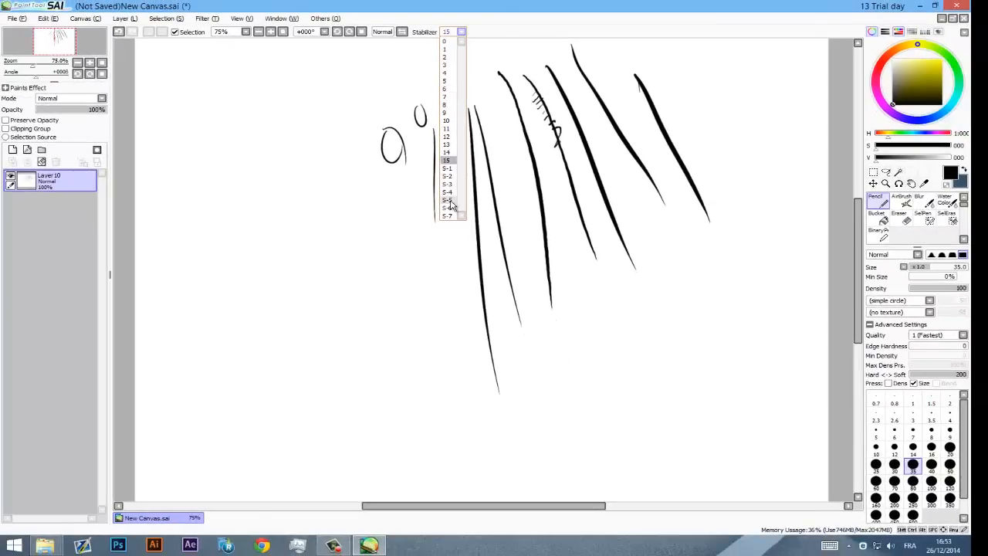
left_click(452, 202)
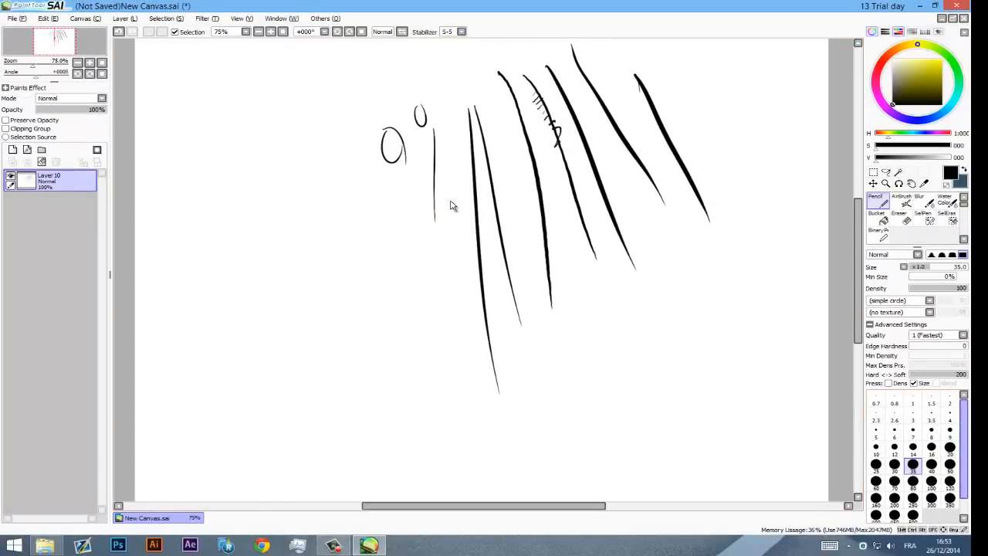
scroll(653, 239, "up", 2)
left_click(12, 150)
left_click(56, 162)
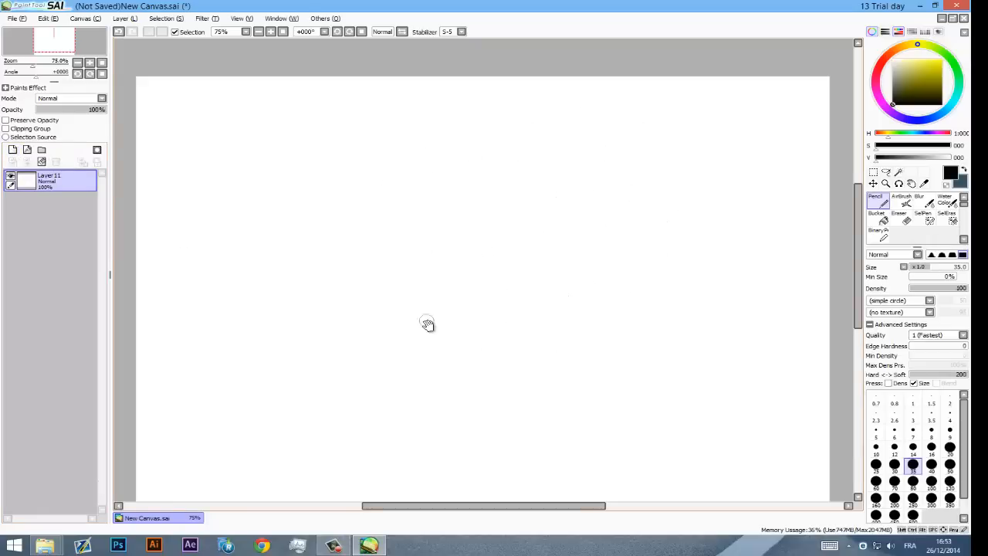
Step: Draw a small tilted box in perspective with front, side and top faces in the canvas's upper area
scroll(422, 283, "down", 2)
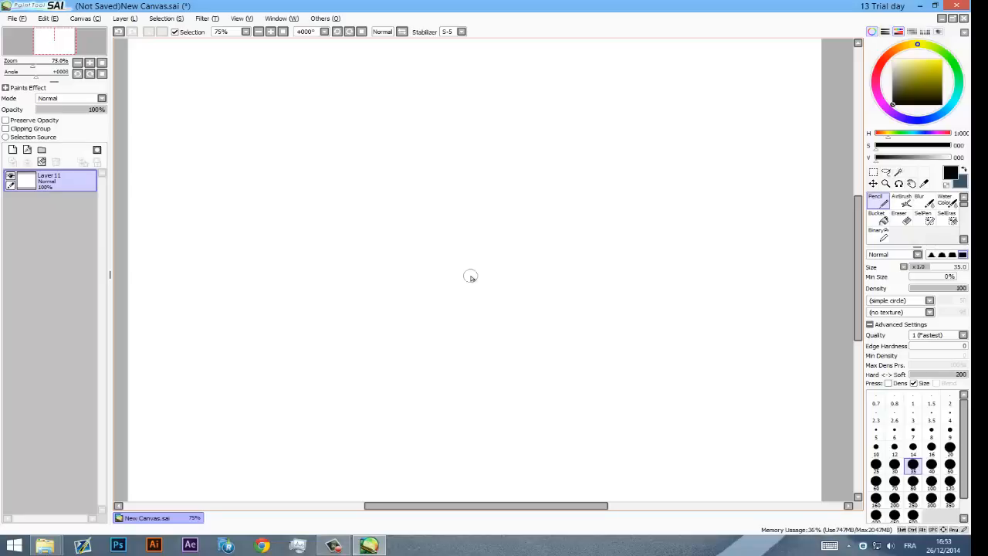
key("Delete")
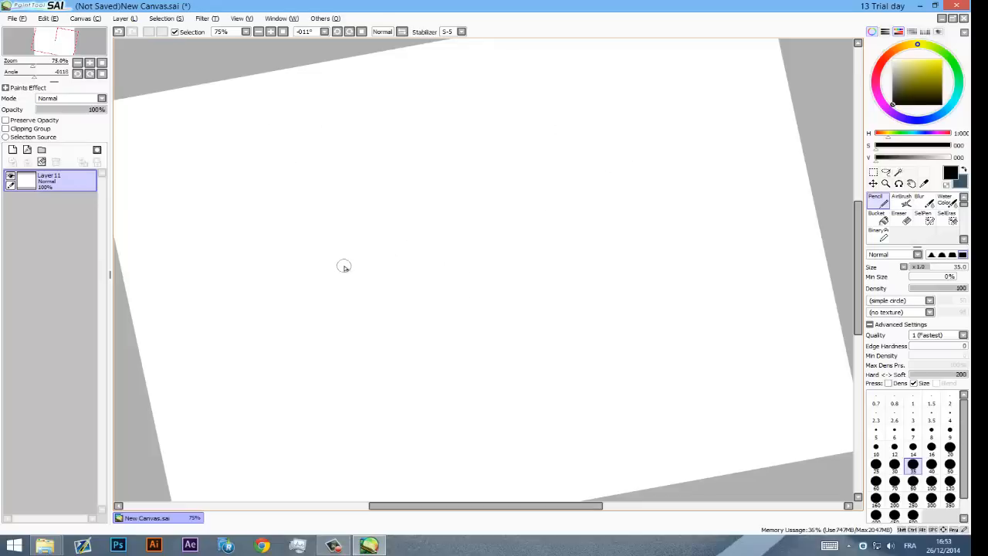
mouse_move(418, 195)
left_mouse_down()
mouse_move(395, 140)
mouse_move(458, 106)
left_mouse_up()
left_click_drag(415, 193, 472, 157)
left_click_drag(461, 108, 480, 153)
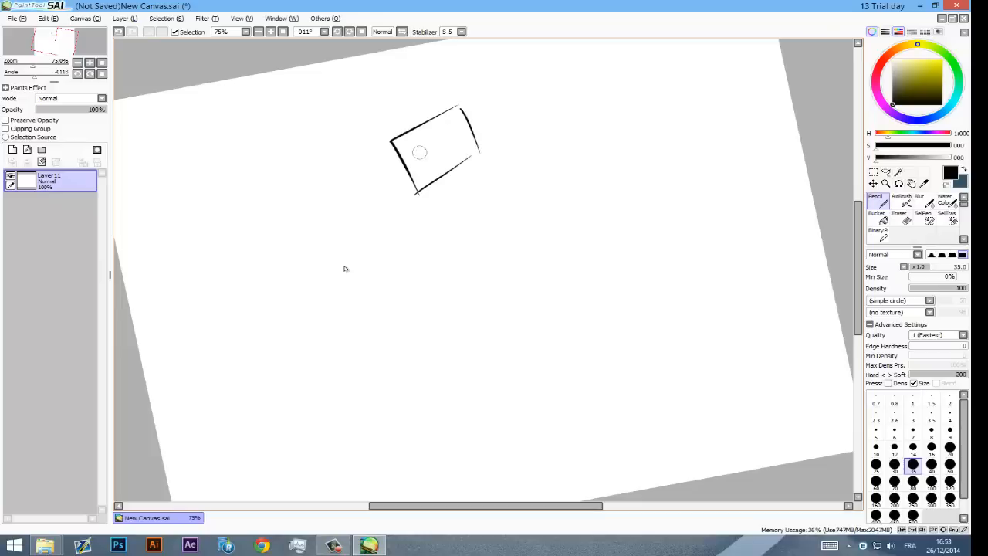
mouse_move(417, 192)
left_mouse_down()
mouse_move(391, 178)
mouse_move(377, 136)
mouse_move(435, 97)
mouse_move(424, 99)
mouse_move(459, 104)
left_mouse_up()
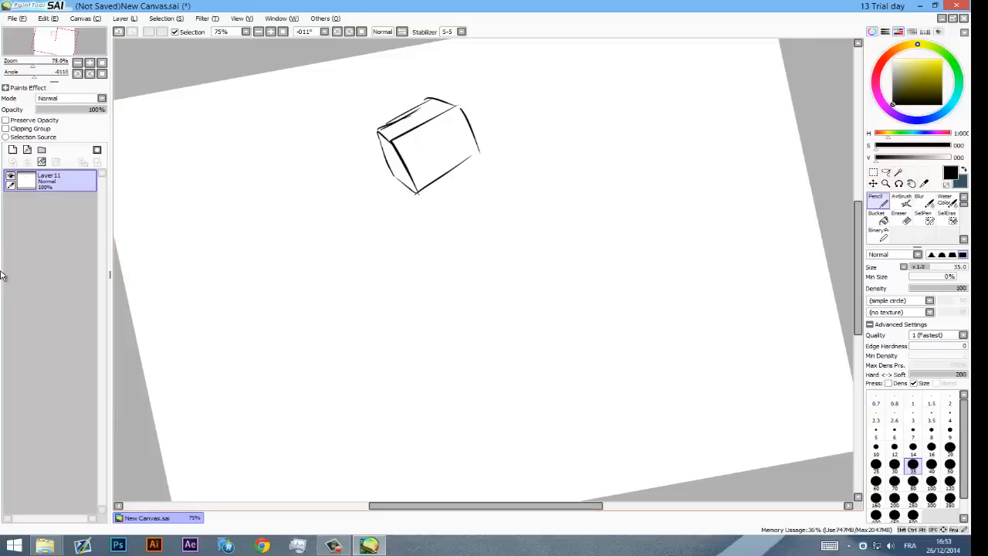
Step: Replace the box's layer with a new blank layer and reset the canvas rotation to 0°
left_click(12, 149)
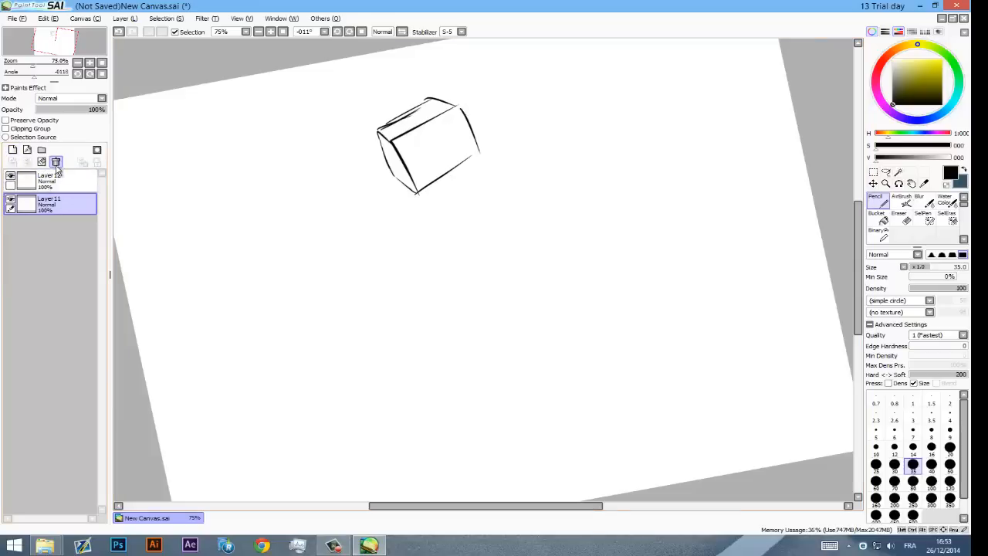
left_click(55, 162)
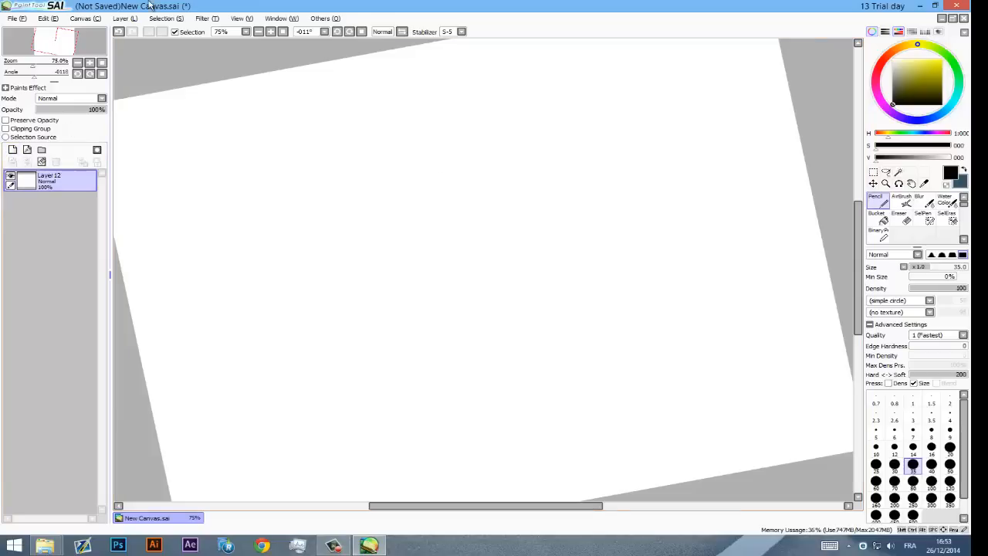
left_click(323, 32)
left_click(315, 42)
left_click_drag(469, 141, 464, 177)
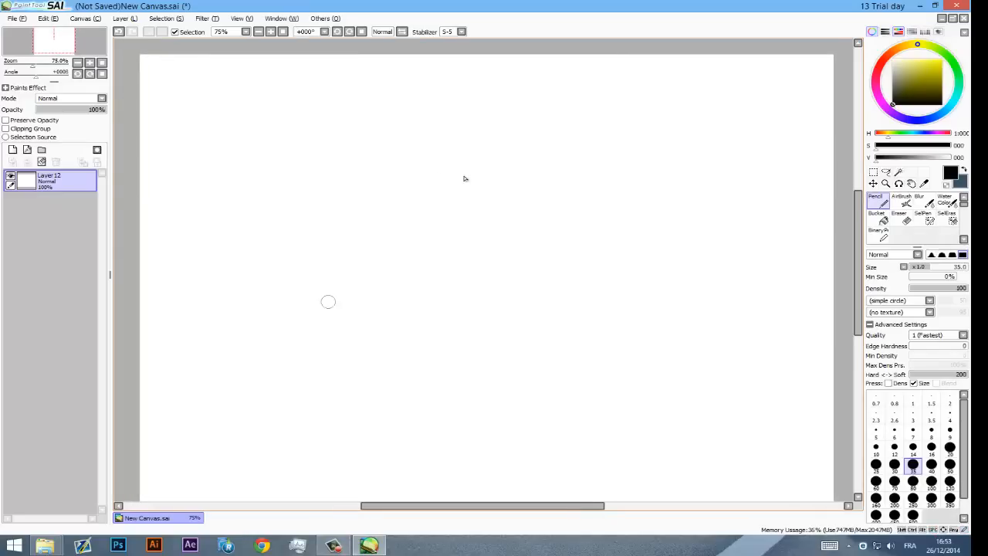
Step: Draw a square in the canvas's upper left from single strokes, undoing the misplaced ones
mouse_move(244, 129)
left_mouse_down()
mouse_move(245, 227)
mouse_move(244, 208)
mouse_move(340, 223)
left_mouse_up()
key("ctrl+z")
mouse_move(244, 208)
left_mouse_down()
mouse_move(366, 209)
mouse_move(345, 144)
left_mouse_up()
left_click_drag(239, 122, 340, 127)
key("ctrl+z")
key("Delete")
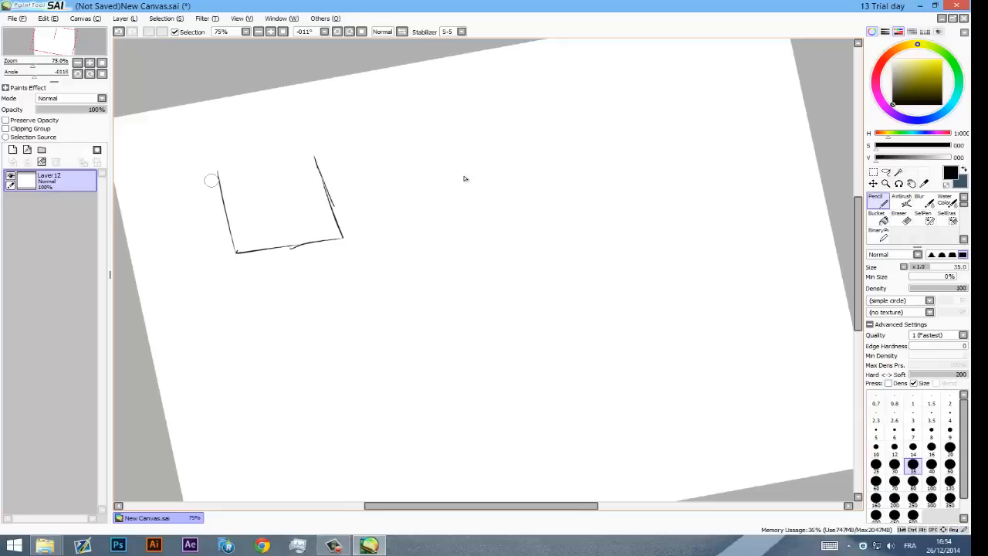
left_click_drag(216, 167, 316, 152)
Step: Reset the canvas rotation to 0° and draw the four-sided front face of a box right of the square
left_click(324, 32)
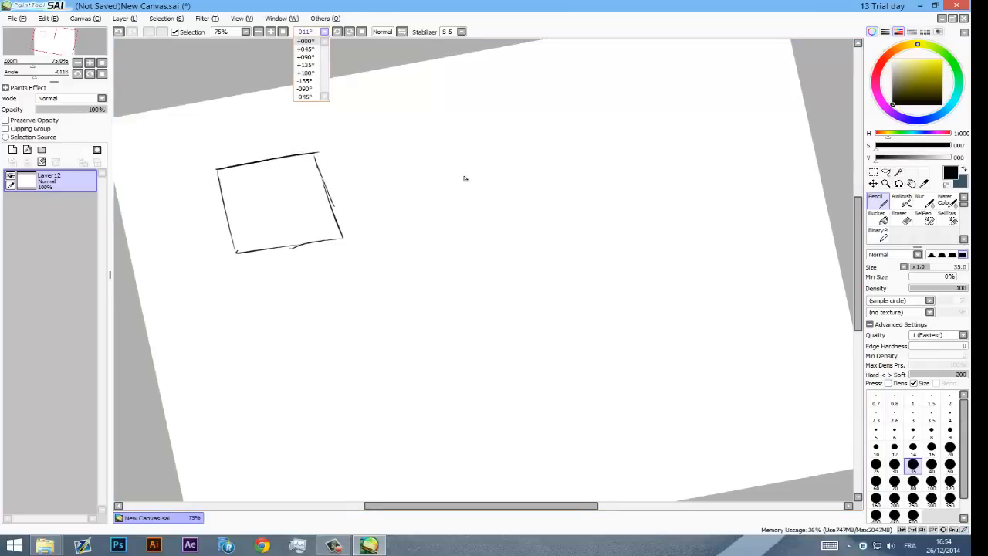
left_click(305, 41)
mouse_move(445, 129)
left_mouse_down()
mouse_move(449, 206)
mouse_move(569, 192)
left_mouse_up()
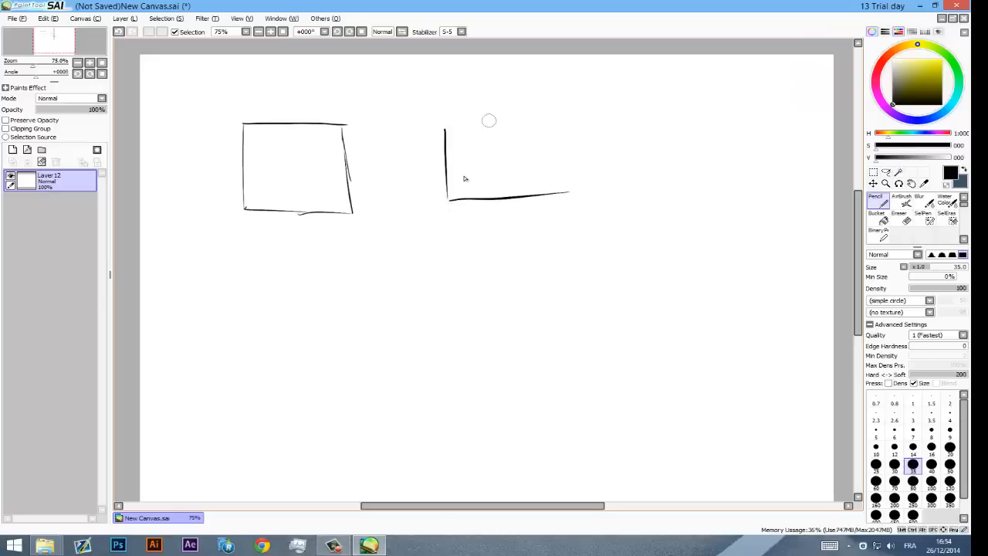
key("ctrl+z")
mouse_move(506, 128)
left_mouse_down()
mouse_move(479, 125)
mouse_move(396, 159)
mouse_move(414, 137)
left_mouse_up()
left_click_drag(409, 226, 466, 177)
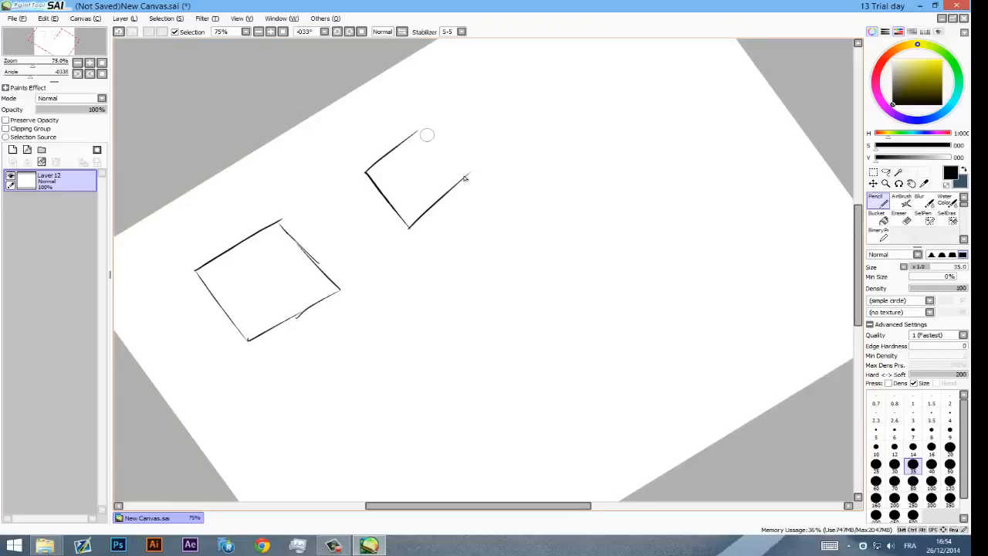
mouse_move(415, 137)
left_mouse_down()
mouse_move(431, 117)
mouse_move(473, 169)
left_mouse_up()
Step: Add the left side face and the top face to the box in perspective
mouse_move(407, 225)
left_mouse_down()
mouse_move(379, 223)
mouse_move(337, 171)
mouse_move(364, 171)
mouse_move(386, 133)
left_mouse_up()
left_click_drag(340, 169, 402, 120)
left_click_drag(406, 113, 429, 120)
left_click_drag(409, 115, 429, 121)
key("Delete")
Step: Draw a short stroke across the box's right edge, undo it, and reset the canvas rotation to 0°
left_click_drag(426, 170, 451, 145)
key("Delete")
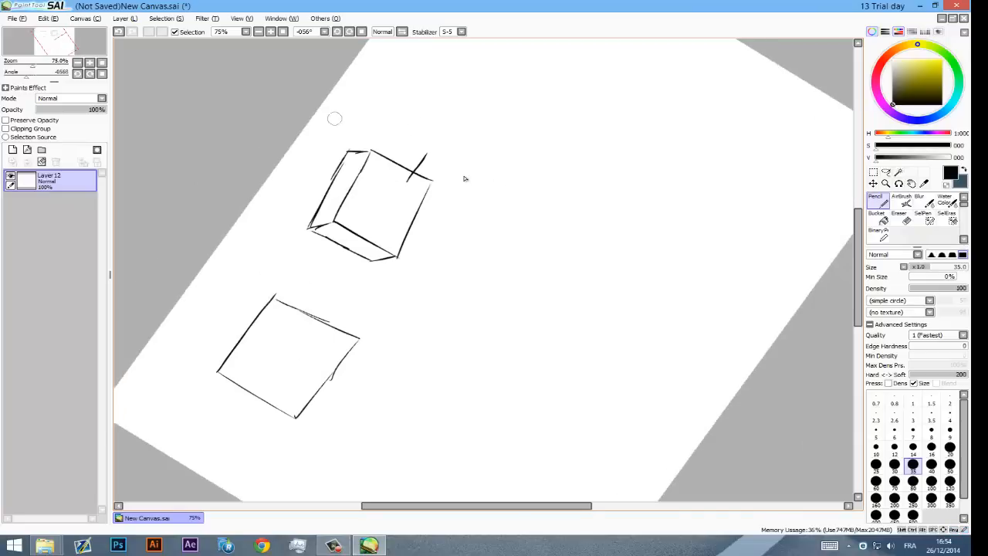
left_click(324, 32)
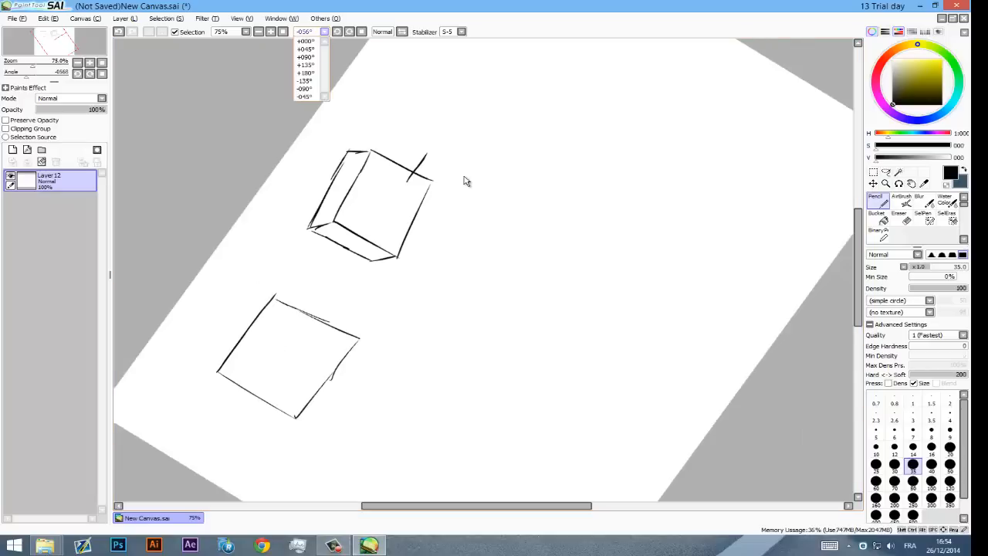
left_click(312, 43)
key("ctrl+z")
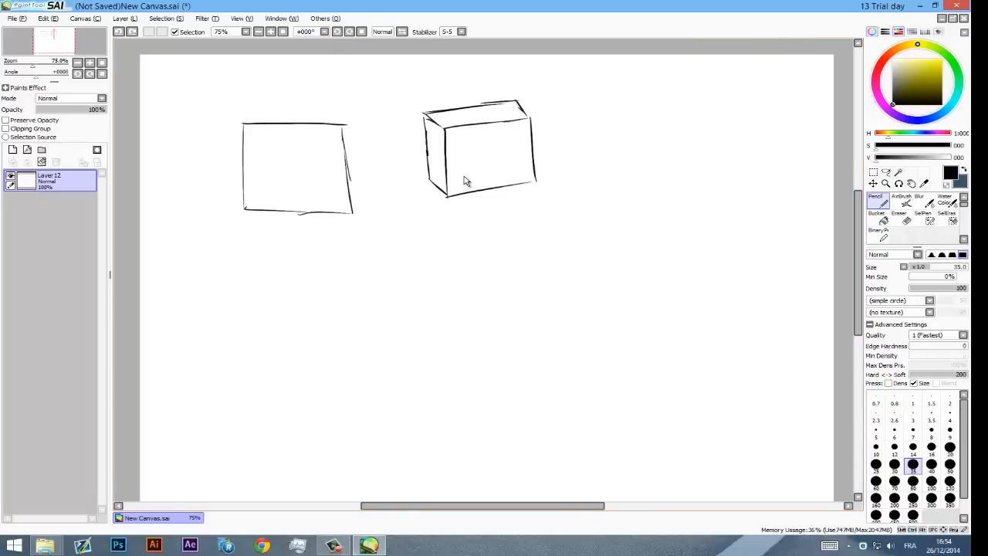
Step: Replace the layer holding the square and box with a new blank layer, and reset the canvas rotation to 0°
left_click(13, 150)
left_click(56, 204)
key("Delete")
left_click(56, 162)
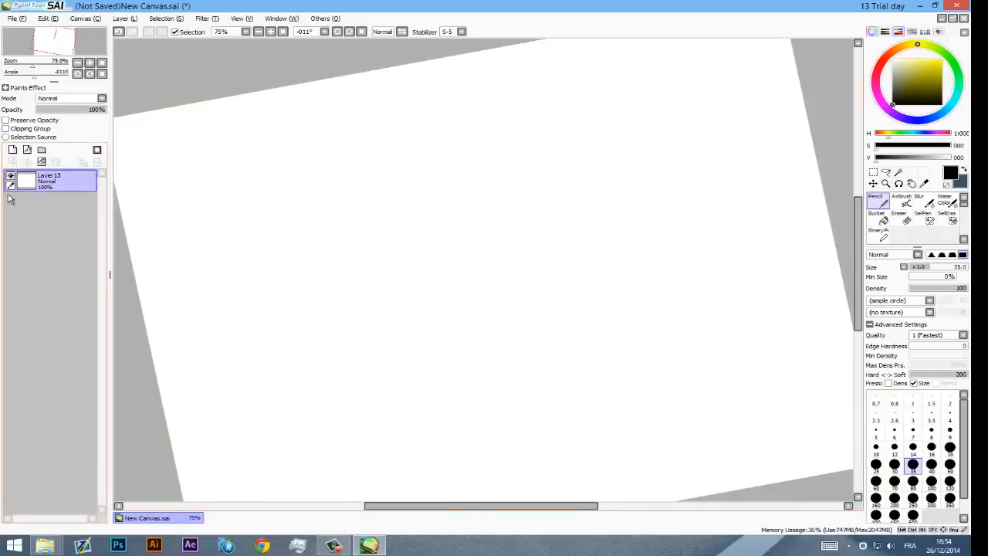
left_click(324, 31)
left_click(313, 41)
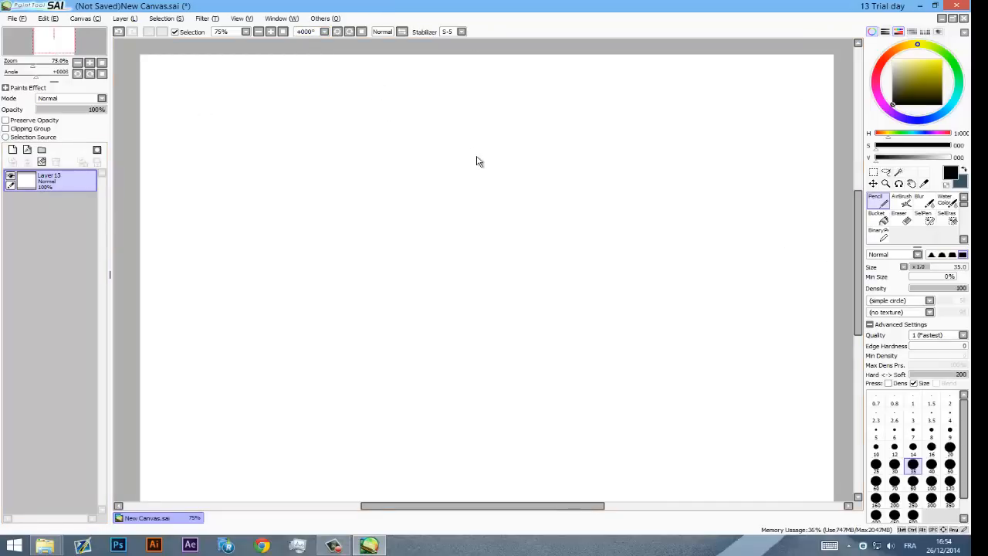
mouse_move(964, 205)
left_mouse_down()
mouse_move(964, 222)
mouse_move(964, 204)
left_mouse_up()
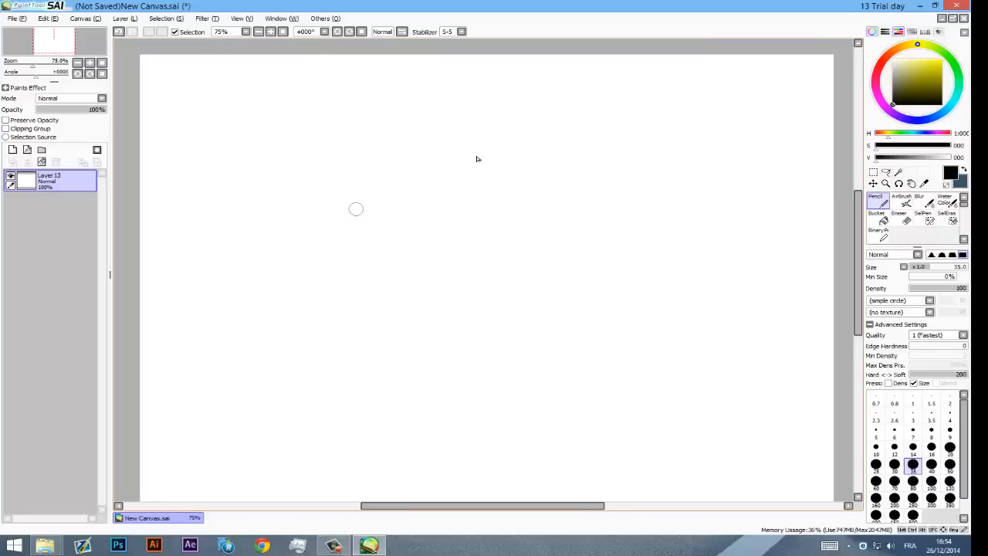
Step: Try several near-vertical pencil strokes in the canvas's upper area, undoing each one
left_click_drag(362, 247, 369, 132)
key("ctrl+z")
left_click_drag(363, 260, 355, 143)
key("ctrl+z")
left_click_drag(388, 260, 368, 148)
key("ctrl+z")
mouse_move(359, 262)
left_mouse_down()
mouse_move(366, 157)
mouse_move(364, 224)
mouse_move(366, 171)
left_mouse_up()
key("ctrl+z")
key("ctrl+z")
key("ctrl+z")
key("ctrl+z")
left_click_drag(361, 138, 368, 214)
key("ctrl+z")
Step: Draw a near-vertical pencil stroke in the canvas's upper area, try two horizontal edges from its ends, and undo those two edges
left_click_drag(370, 139, 380, 261)
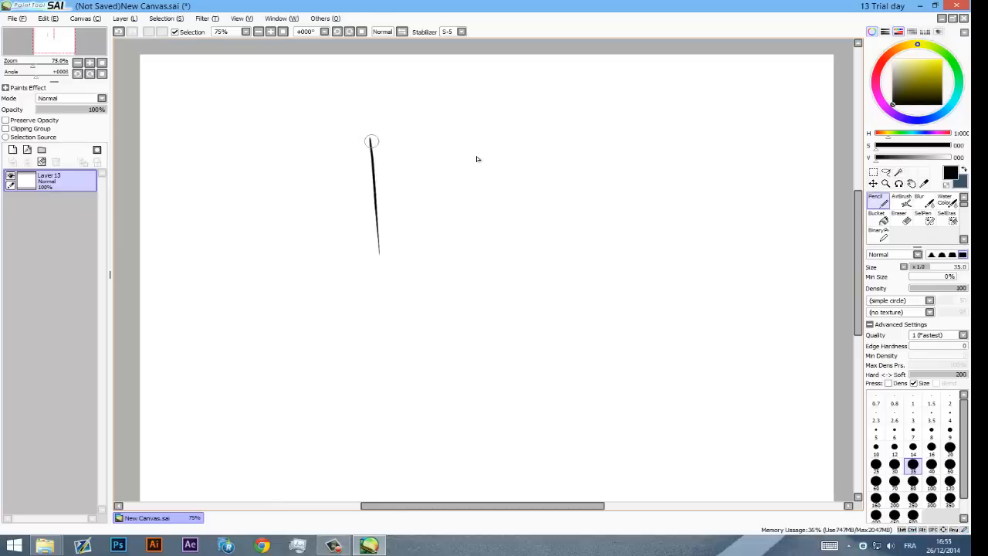
left_click_drag(371, 140, 468, 123)
left_click_drag(379, 243, 469, 221)
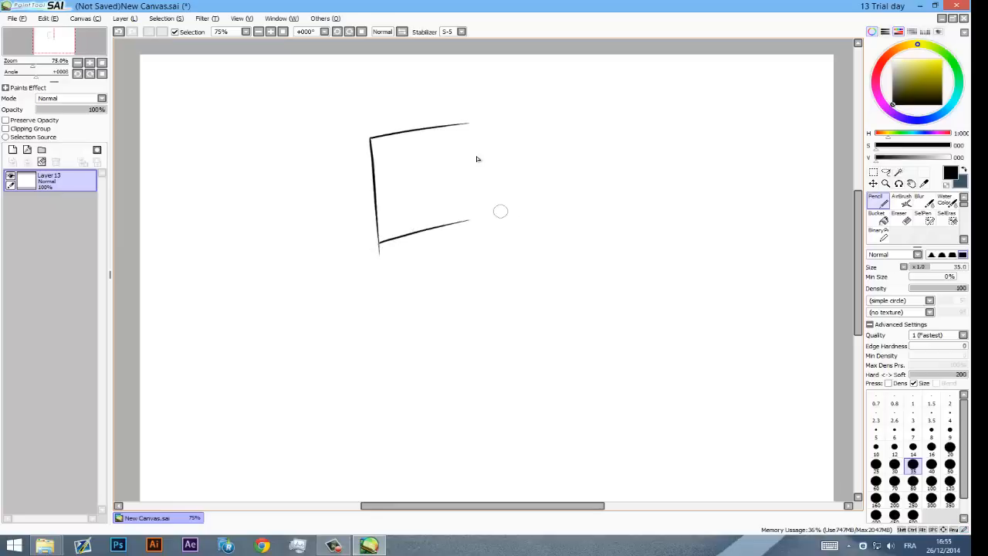
key("ctrl+z")
key("ctrl+z")
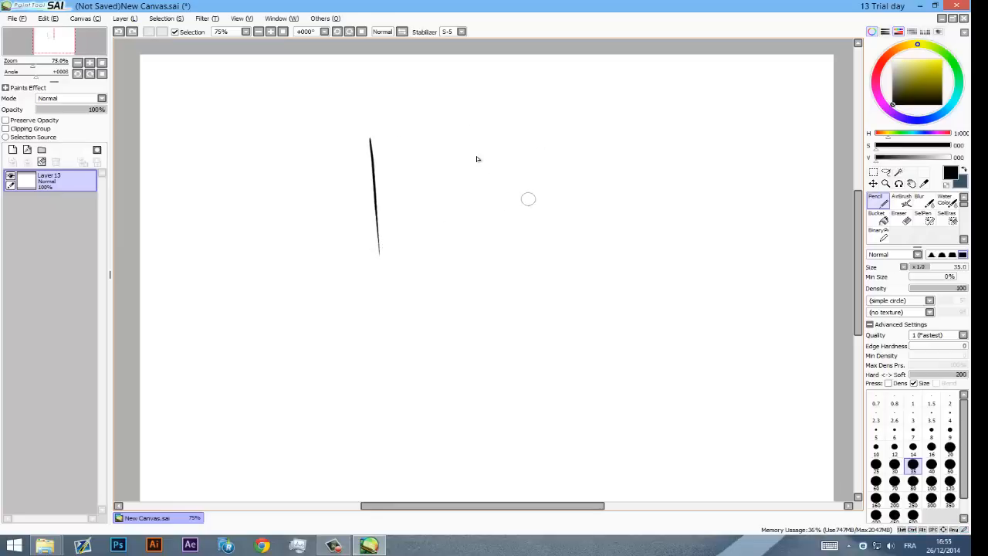
Step: Rotate the canvas to -33° and draw the remaining three sides of the square from the existing stroke
key("Delete")
key("Delete")
key("Delete")
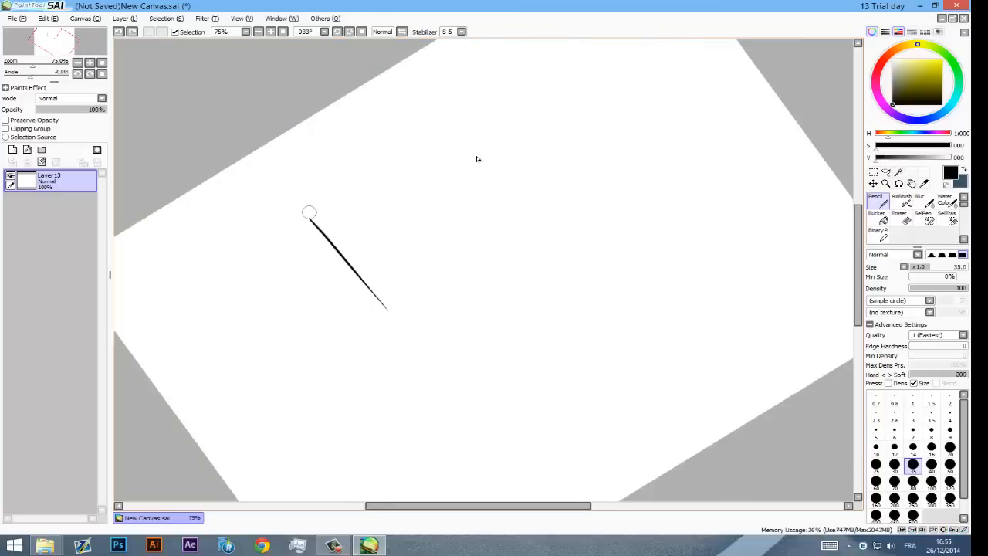
left_click_drag(308, 219, 392, 166)
left_click_drag(371, 290, 446, 239)
mouse_move(376, 287)
left_mouse_down()
mouse_move(423, 256)
mouse_move(411, 258)
mouse_move(436, 228)
mouse_move(449, 236)
mouse_move(402, 169)
left_mouse_up()
key("ctrl+z")
key("ctrl+z")
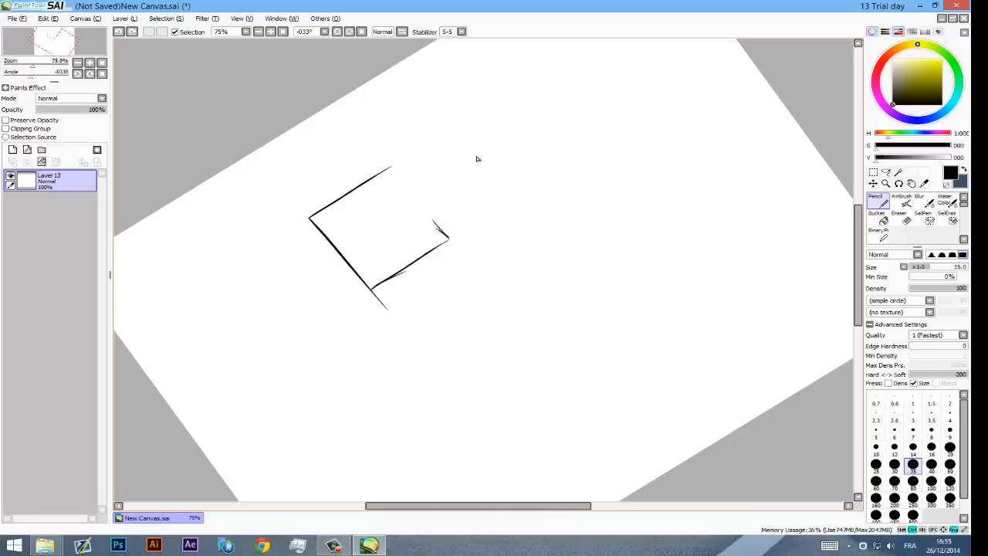
left_click_drag(393, 168, 438, 229)
Step: Try four curved pencil strokes of varying thickness beside the square, and undo them all
left_click_drag(445, 83, 486, 188)
left_click_drag(548, 200, 522, 141)
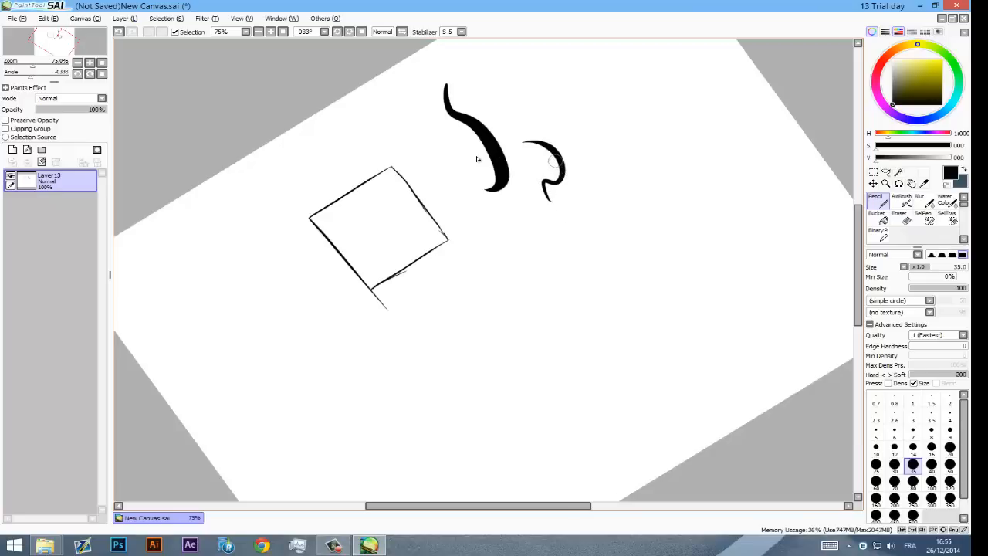
mouse_move(594, 216)
left_mouse_down()
mouse_move(584, 179)
mouse_move(601, 147)
left_mouse_up()
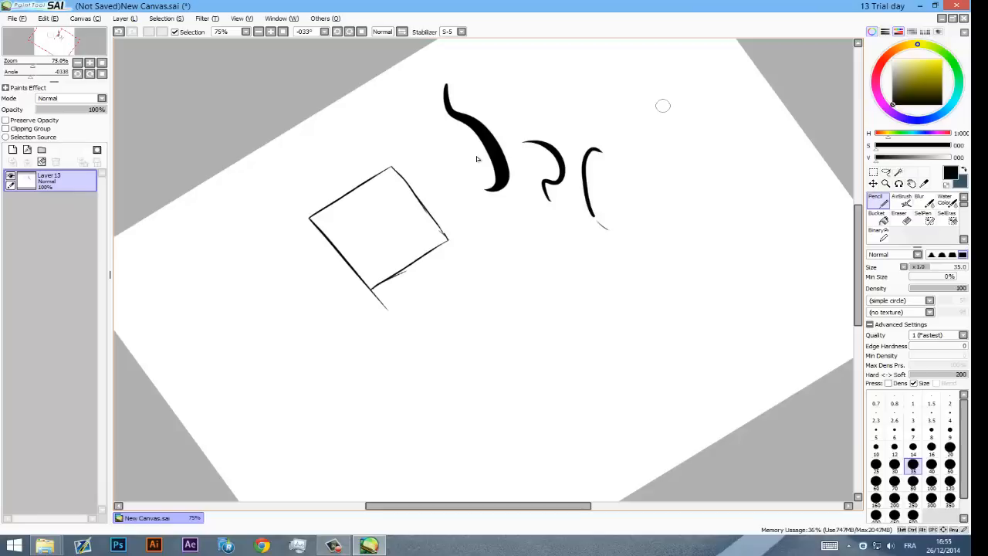
mouse_move(585, 97)
left_mouse_down()
mouse_move(622, 119)
mouse_move(605, 218)
left_mouse_up()
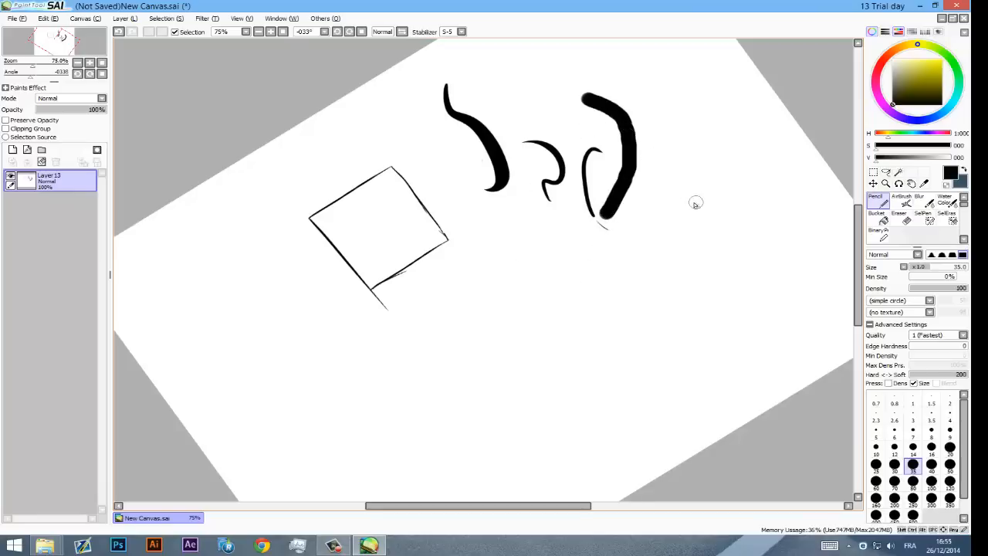
key("ctrl+z")
key("ctrl+z")
key("ctrl+z")
key("ctrl+z")
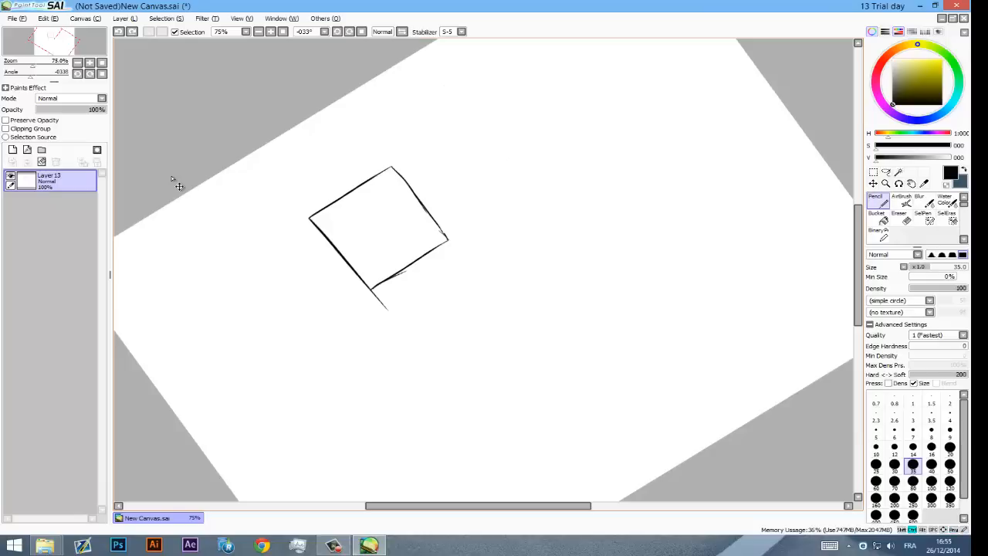
Step: Erase the line end that overshoots the square's lower corner
key("e")
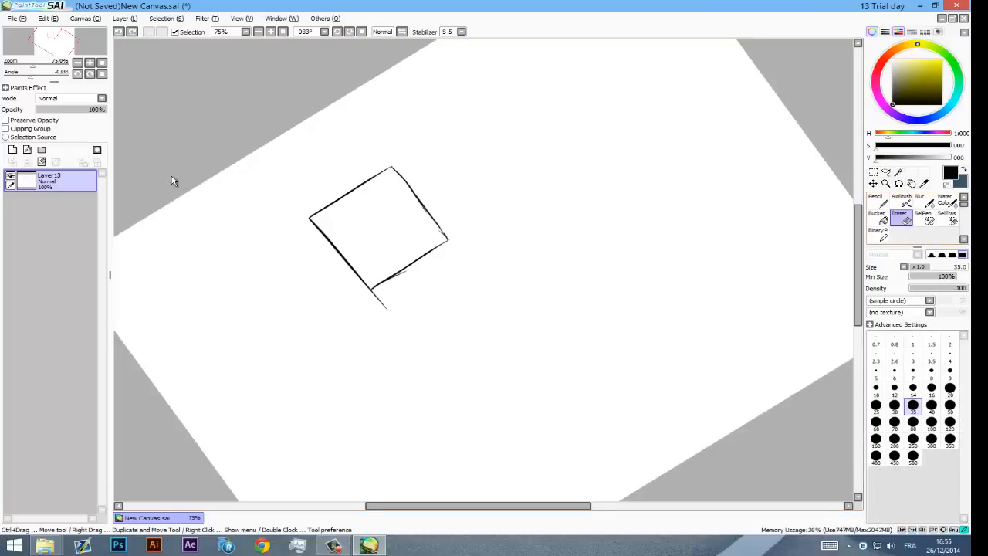
left_click_drag(373, 297, 380, 286)
left_click_drag(703, 241, 783, 228)
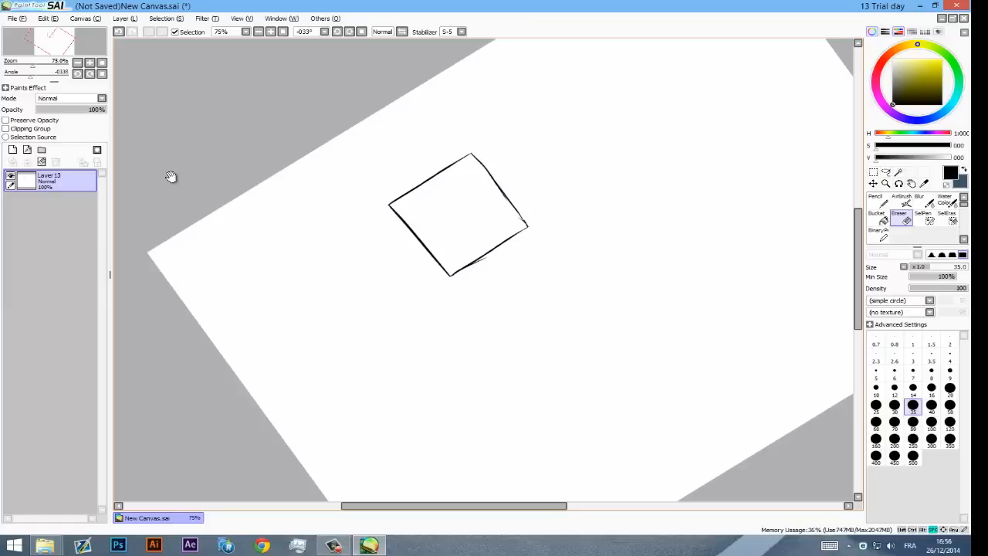
left_click_drag(476, 214, 474, 203)
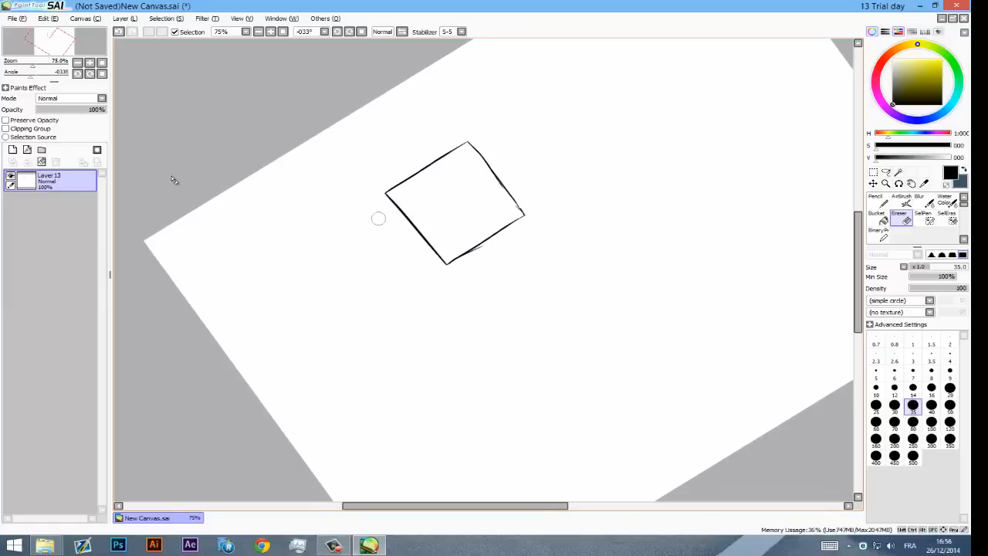
Step: Rotate the canvas to -90° and on to -135° to view the square from other angles
key("Delete")
key("Delete")
key("Delete")
key("Delete")
key("Delete")
key("Delete")
key("Delete")
key("Delete")
key("Delete")
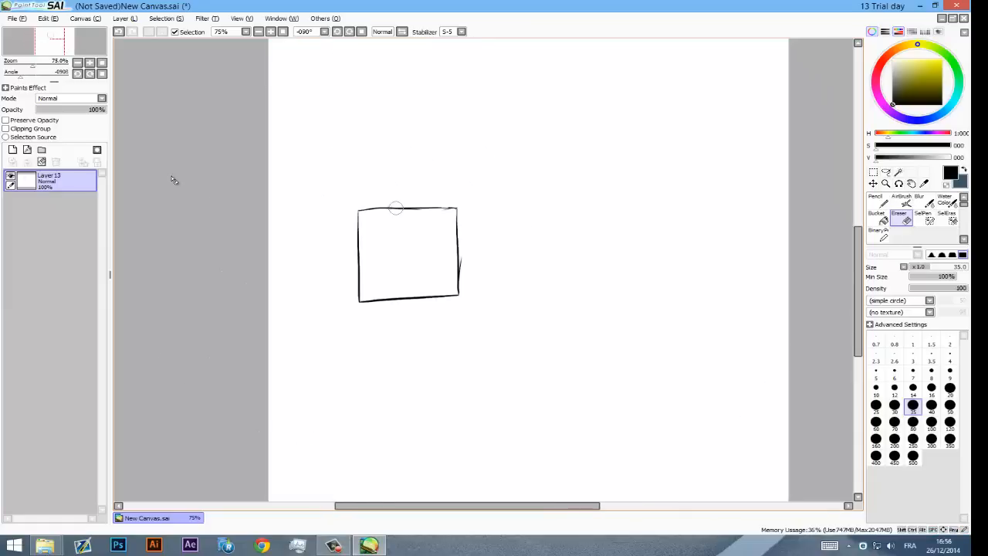
left_click_drag(489, 303, 488, 236)
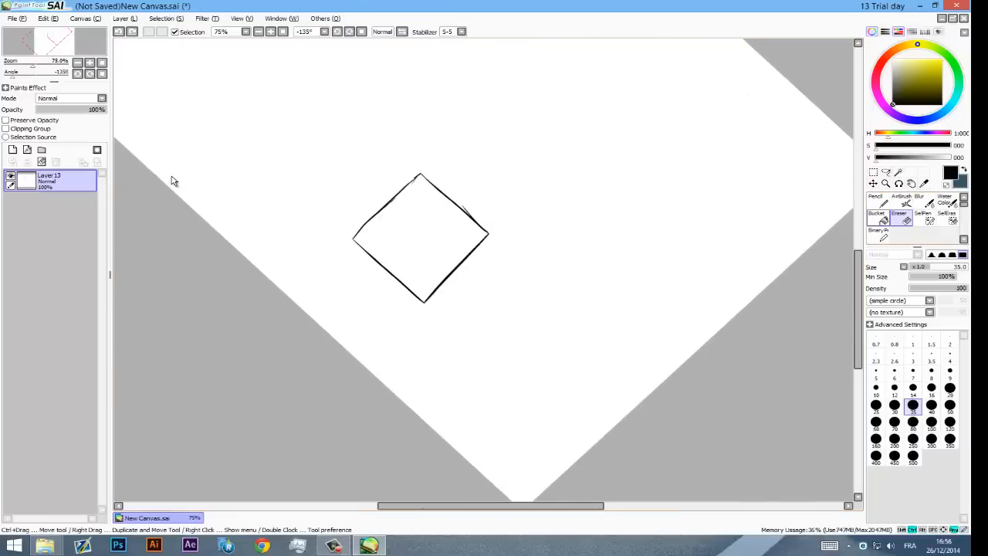
Step: Switch to the Pencil and rotate the canvas to -11°, leaving free space below the square
key("n")
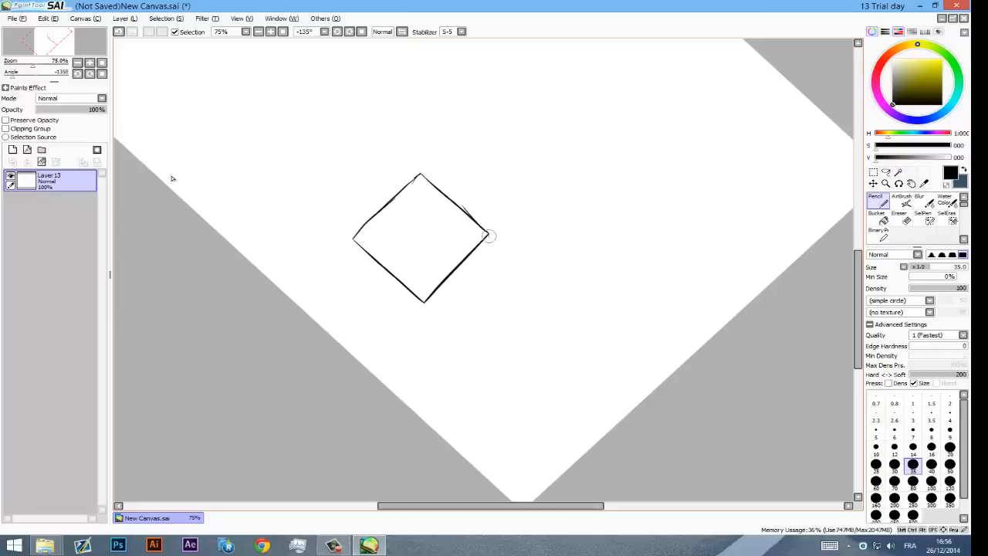
key("Delete")
key("Delete")
key("Delete")
key("Delete")
key("Delete")
key("Delete")
key("Delete")
key("Delete")
key("Delete")
key("Delete")
key("Delete")
key("Delete")
key("Delete")
key("Delete")
key("Delete")
key("Delete")
key("Delete")
key("Delete")
key("Delete")
key("Delete")
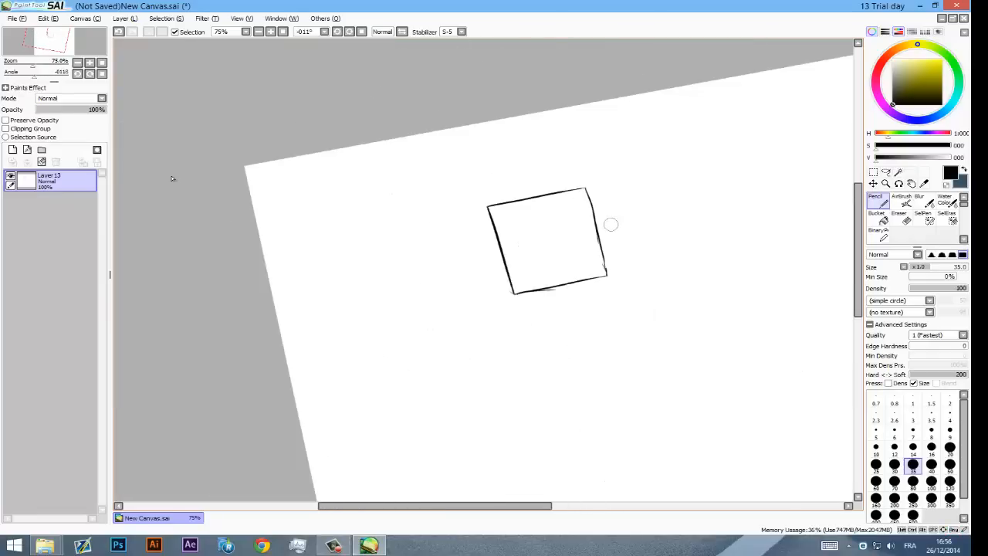
mouse_move(611, 225)
left_mouse_down()
mouse_move(593, 183)
mouse_move(556, 148)
mouse_move(520, 154)
left_mouse_up()
key("ctrl+z")
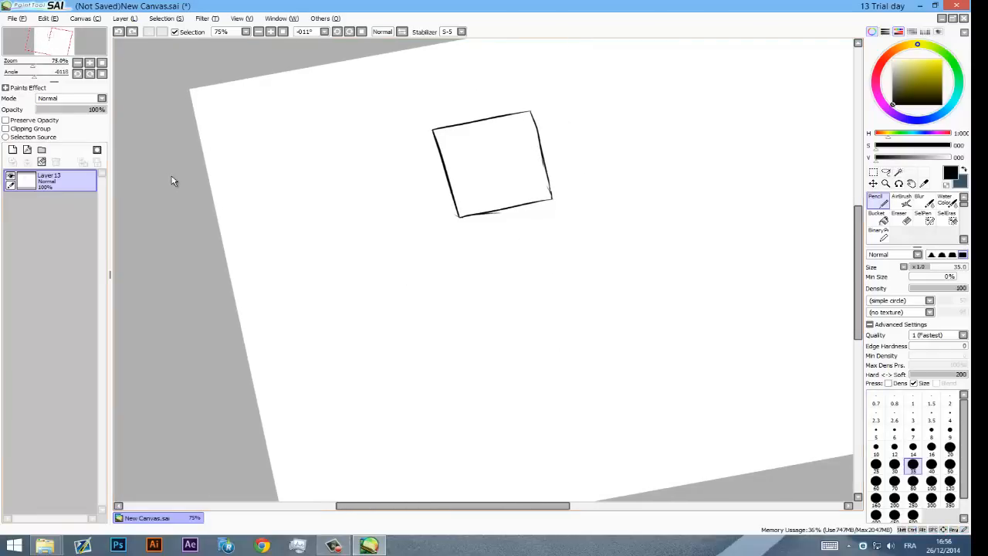
Step: Add a new layer above the square and draw short slanted connecting strokes under its two lower corners
left_click(12, 150)
mouse_move(503, 234)
left_mouse_down()
mouse_move(421, 181)
mouse_move(423, 202)
left_mouse_up()
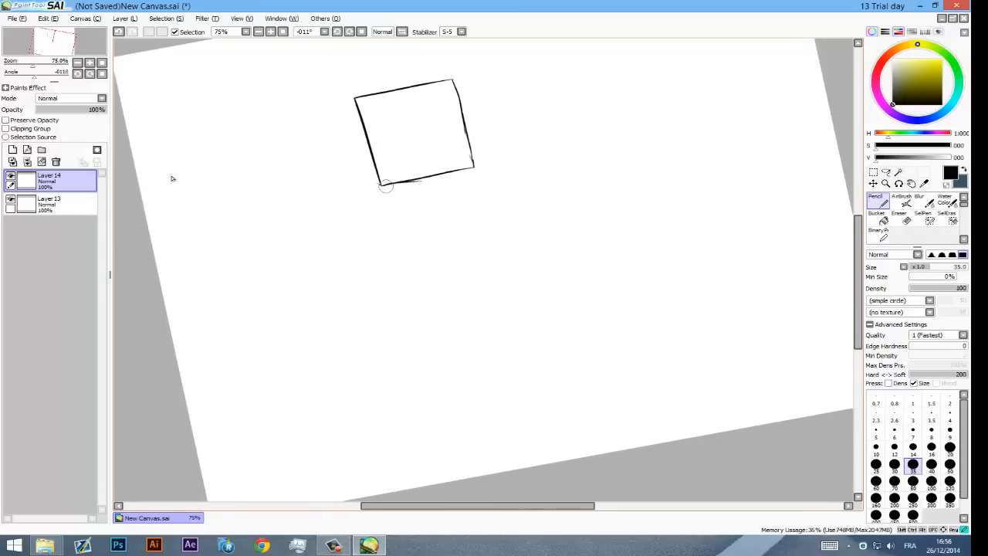
left_click_drag(466, 168, 473, 172)
left_click_drag(466, 168, 474, 171)
Step: Try long downward strokes for the sides of a shape below the square, and undo them with the right connecting stroke
left_click_drag(383, 196, 415, 295)
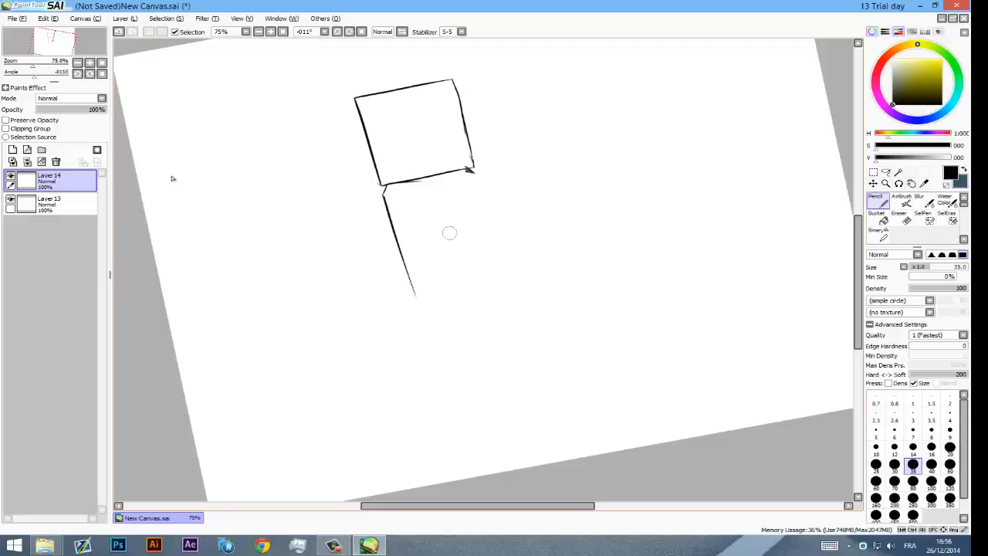
left_click_drag(480, 199, 493, 260)
left_click_drag(471, 175, 502, 278)
key("ctrl+z")
key("ctrl+z")
key("ctrl+z")
key("ctrl+z")
key("ctrl+z")
key("ctrl+z")
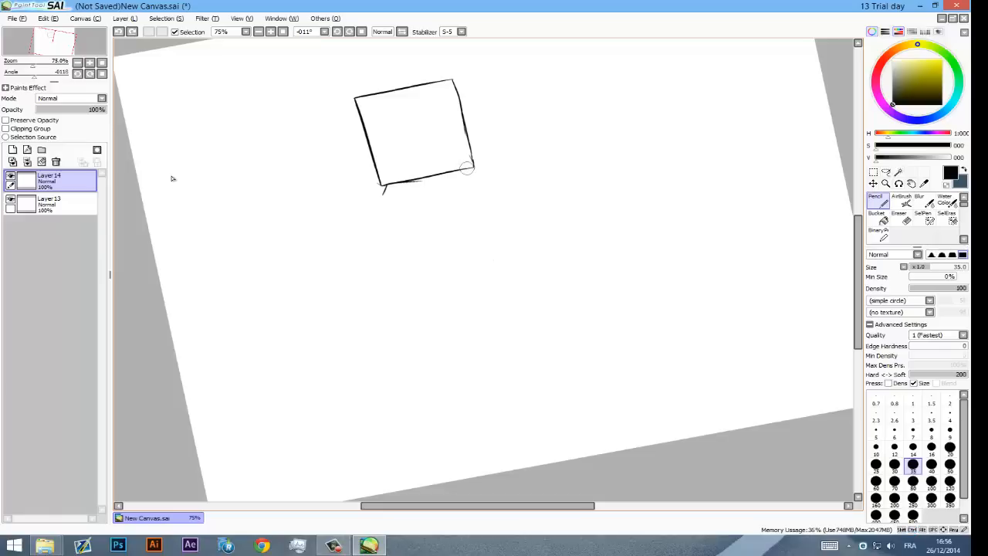
key("ctrl+z")
Step: Redraw the connecting stroke at the square's lower-right corner and draw two long, slightly curved sides down from the connectors
mouse_move(470, 172)
left_mouse_down()
mouse_move(475, 203)
mouse_move(471, 171)
left_mouse_up()
left_click_drag(466, 169, 471, 172)
key("ctrl+z")
left_click_drag(467, 167, 472, 175)
left_click_drag(382, 191, 423, 321)
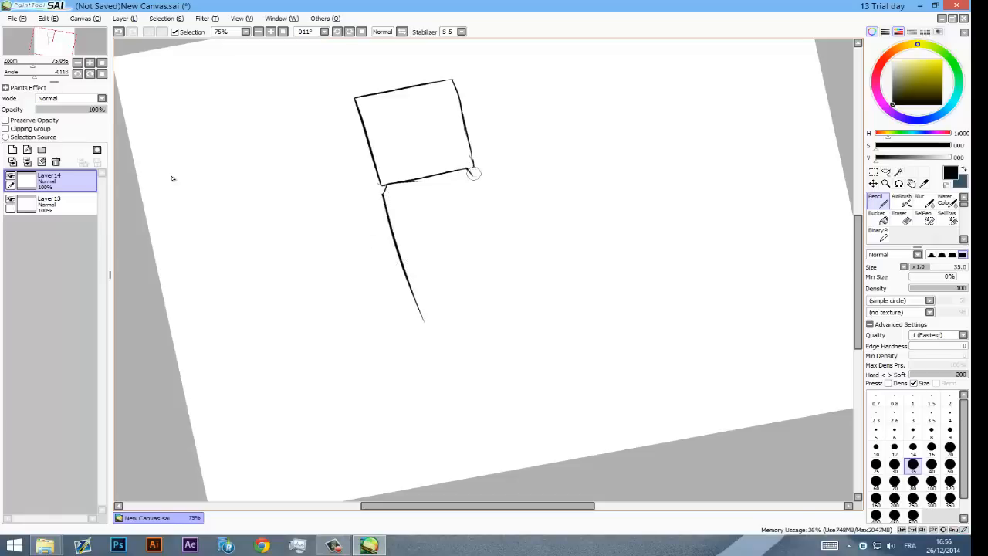
left_click_drag(473, 169, 508, 292)
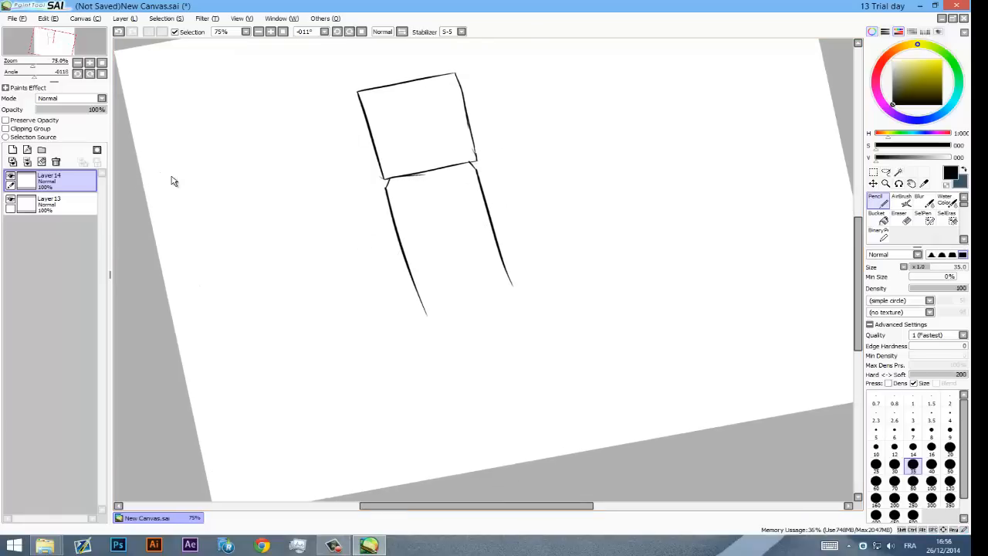
Step: Close the long shape below the square with a slightly curved bottom edge
left_click_drag(548, 105, 550, 93)
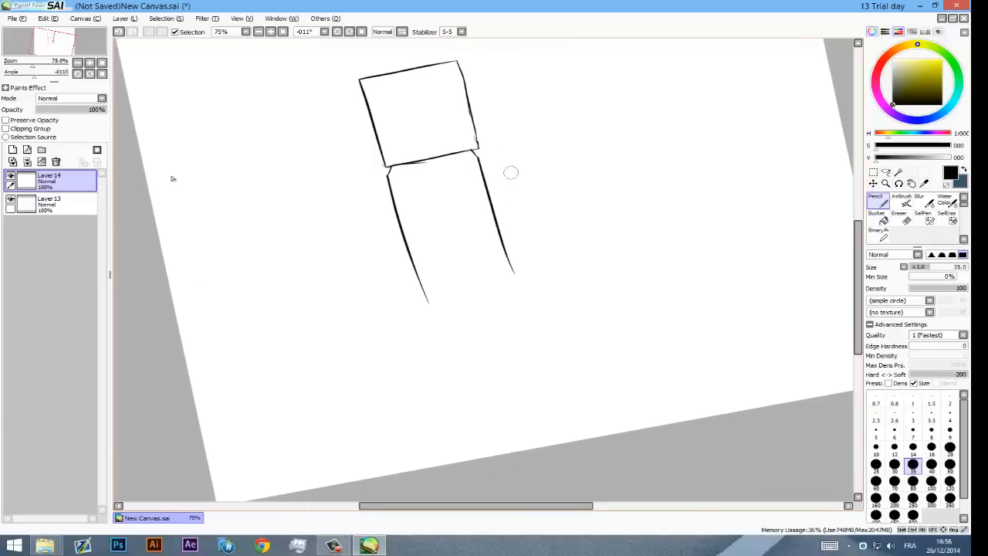
left_click_drag(521, 158, 523, 163)
left_click_drag(471, 244, 481, 249)
mouse_move(442, 315)
left_mouse_down()
mouse_move(526, 284)
mouse_move(514, 289)
left_mouse_up()
Step: Add another new layer, and erase the stray line under the square's bottom edge on Layer 13
left_click(12, 150)
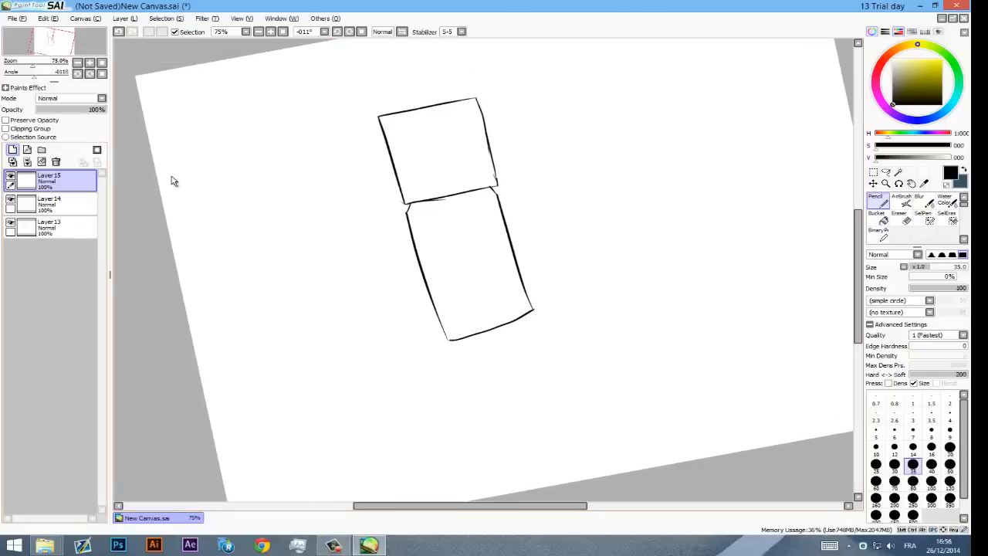
left_click_drag(535, 206, 510, 171)
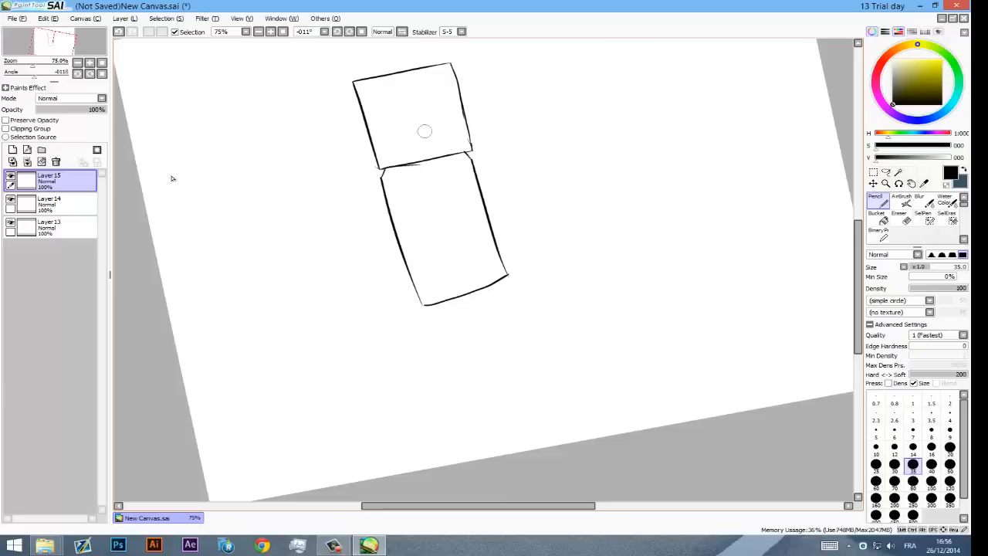
key("e")
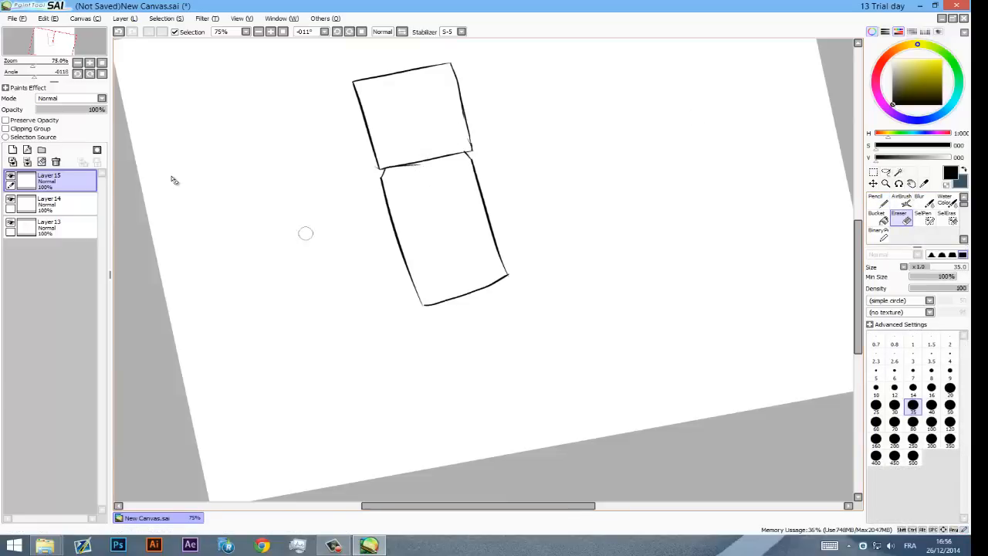
left_click(51, 202)
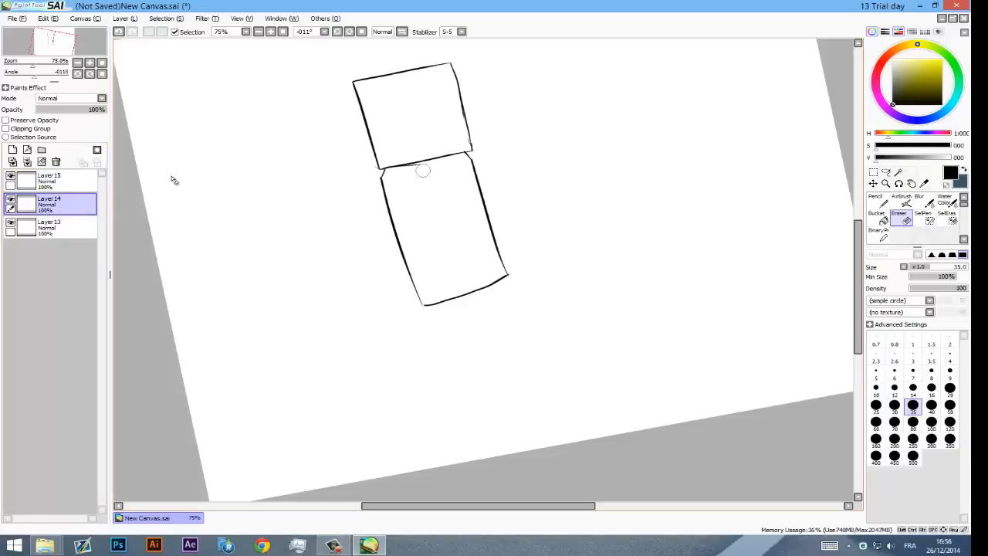
left_click(50, 225)
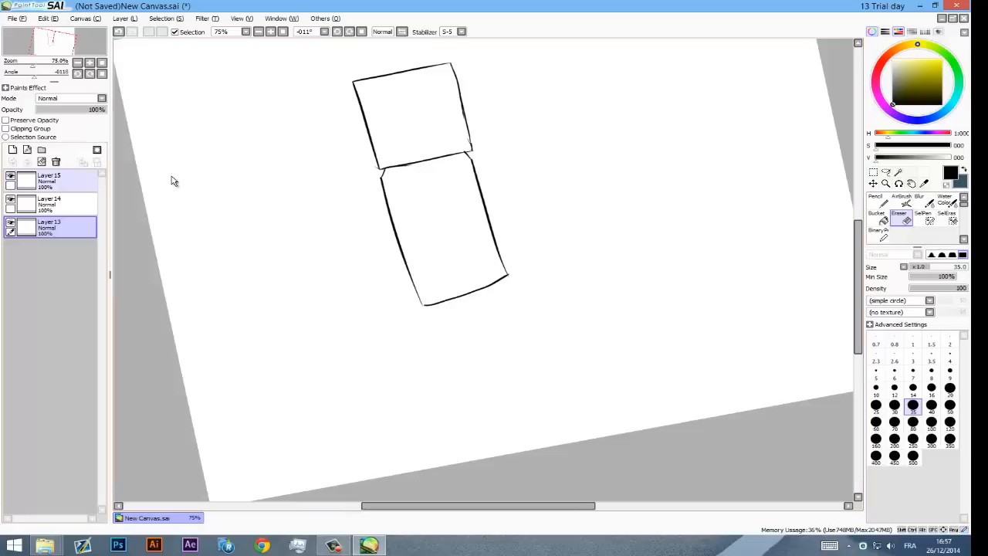
Step: On Layer 15, draw a curved pencil stroke down from the square's lower-left corner, and undo the trial inner curve beside it
left_click(50, 179)
key("n")
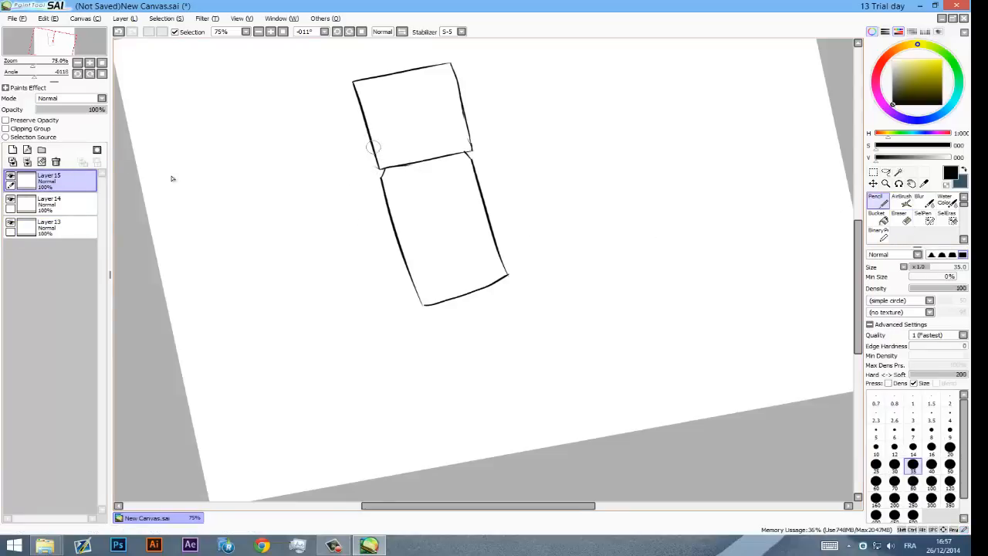
mouse_move(375, 162)
left_mouse_down()
mouse_move(360, 189)
mouse_move(366, 265)
left_mouse_up()
mouse_move(374, 197)
left_mouse_down()
mouse_move(380, 247)
mouse_move(371, 214)
mouse_move(386, 173)
mouse_move(372, 215)
left_mouse_up()
key("ctrl+z")
key("ctrl+z")
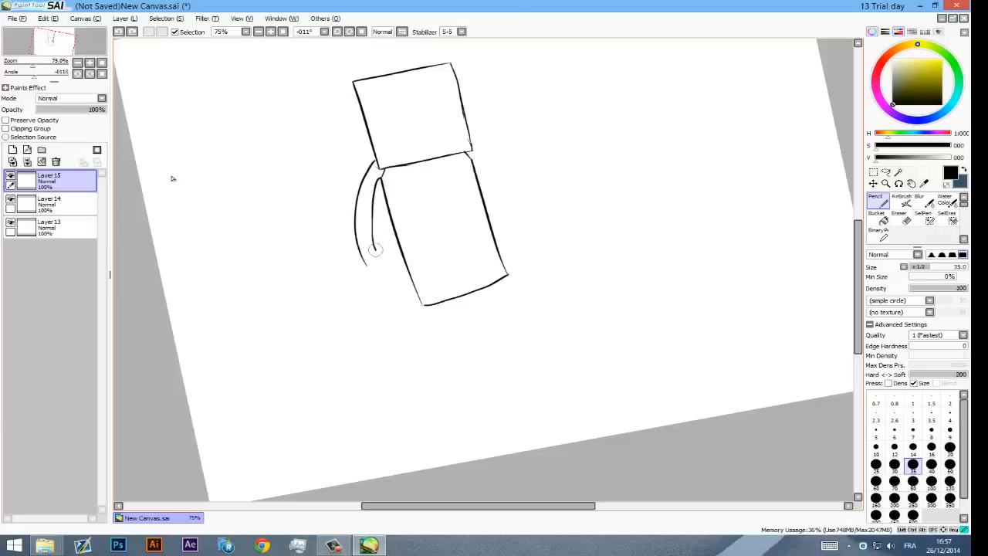
key("ctrl+z")
Step: Duplicate the curved stroke onto a new layer, move the copy inward beside the original, and rotate it slightly counterclockwise
key("ctrl+a")
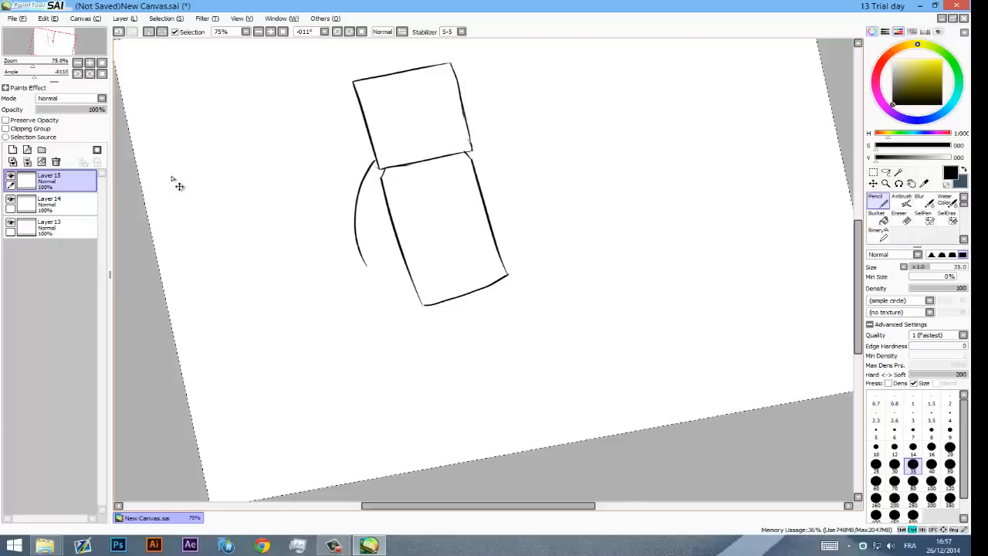
key("ctrl+v")
left_click(873, 184)
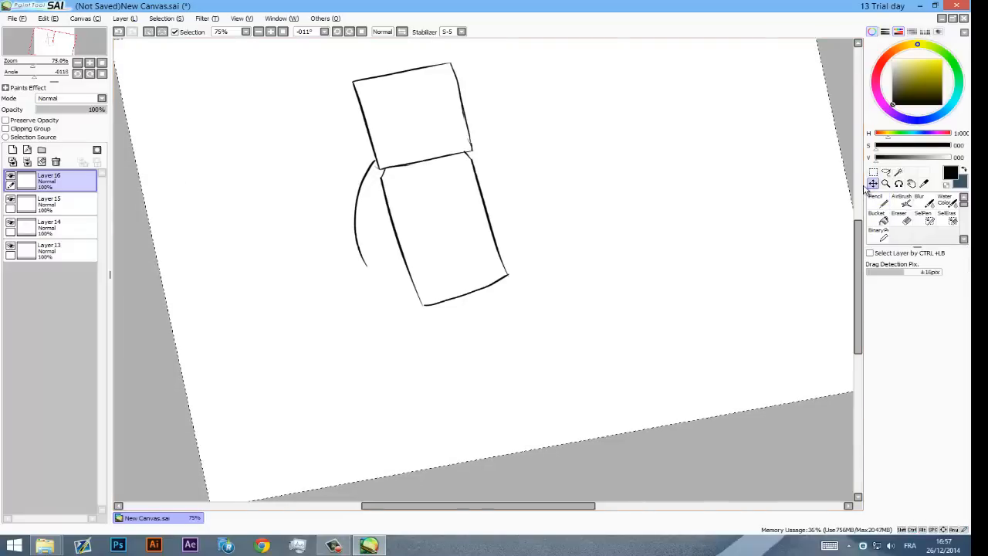
left_click_drag(467, 169, 485, 189)
key("ctrl+t")
left_click_drag(437, 90, 423, 87)
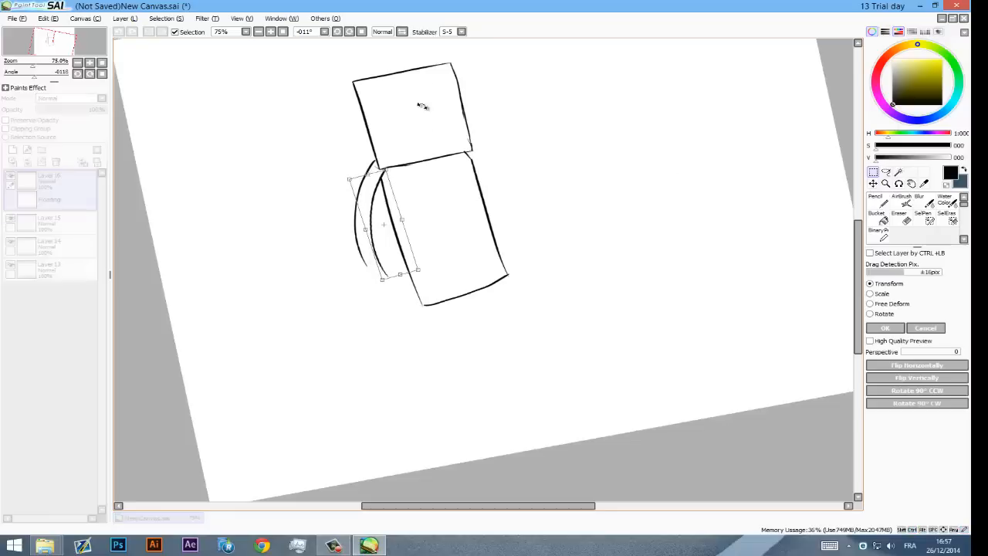
key("Return")
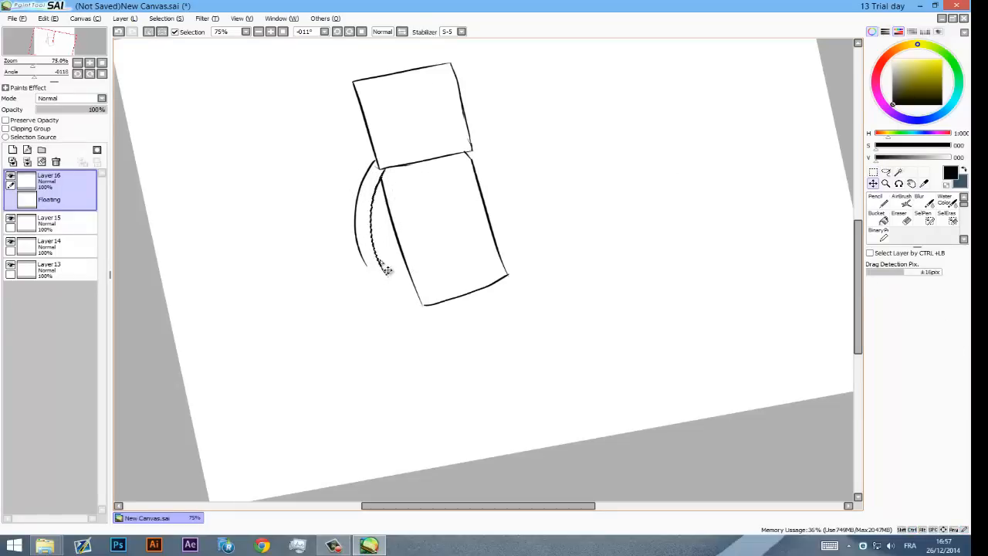
Step: Deselect the copied curve and erase its lower end to shorten it
left_click(885, 220)
left_click(907, 220)
left_click_drag(394, 288, 379, 273)
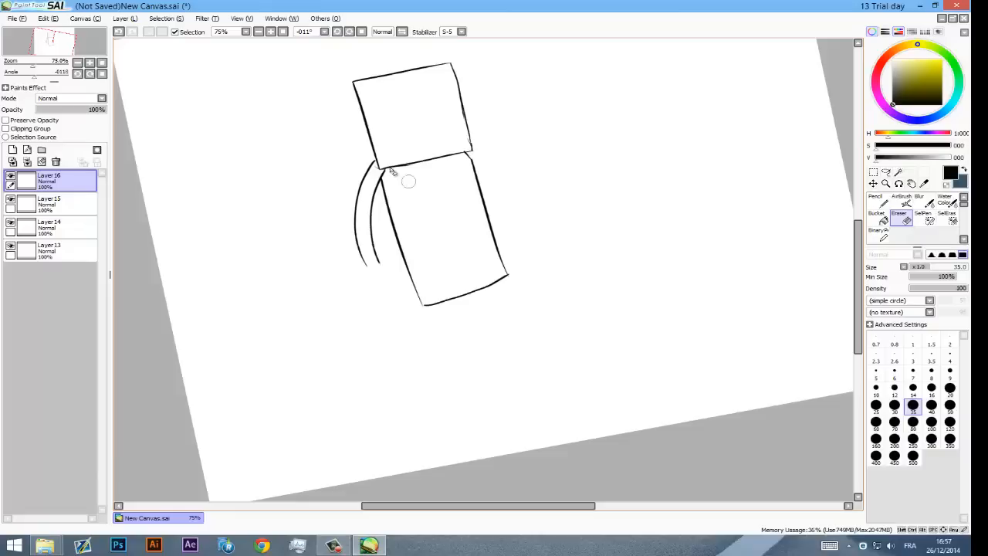
Step: With the Pencil, close the arm's lower end with a small box and draw a third curve along its inner side
scroll(408, 180, "up", 3)
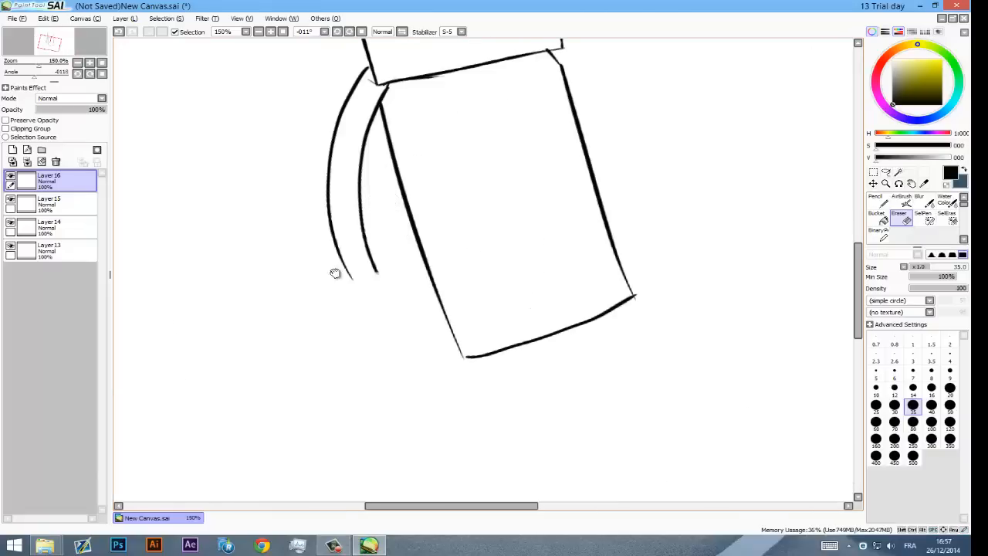
left_click_drag(333, 271, 353, 278)
left_click_drag(371, 238, 411, 270)
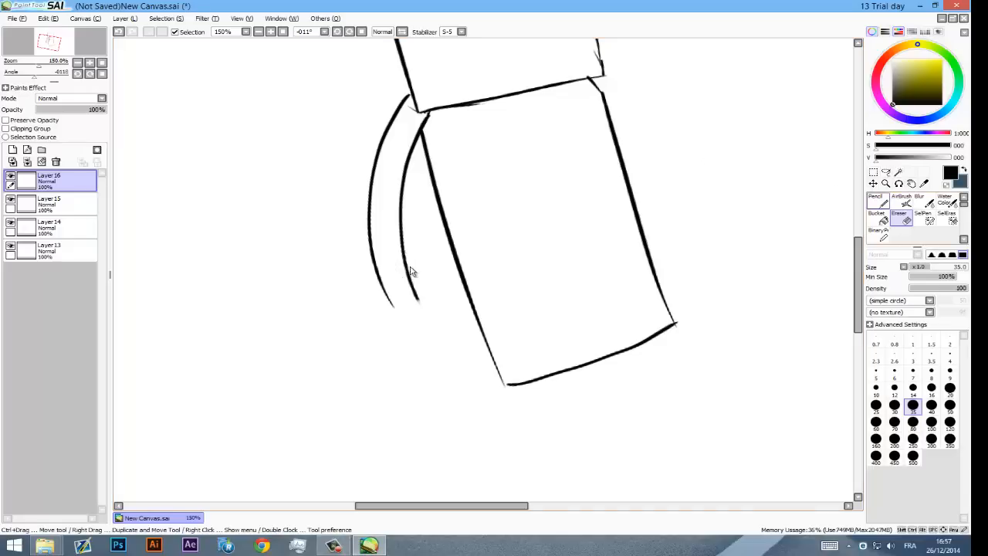
key("n")
mouse_move(392, 306)
left_mouse_down()
mouse_move(417, 298)
mouse_move(413, 315)
mouse_move(427, 306)
mouse_move(415, 302)
mouse_move(427, 295)
mouse_move(409, 216)
mouse_move(425, 157)
mouse_move(414, 197)
left_mouse_up()
key("space")
mouse_move(442, 170)
left_mouse_down()
mouse_move(438, 227)
mouse_move(421, 244)
left_mouse_up()
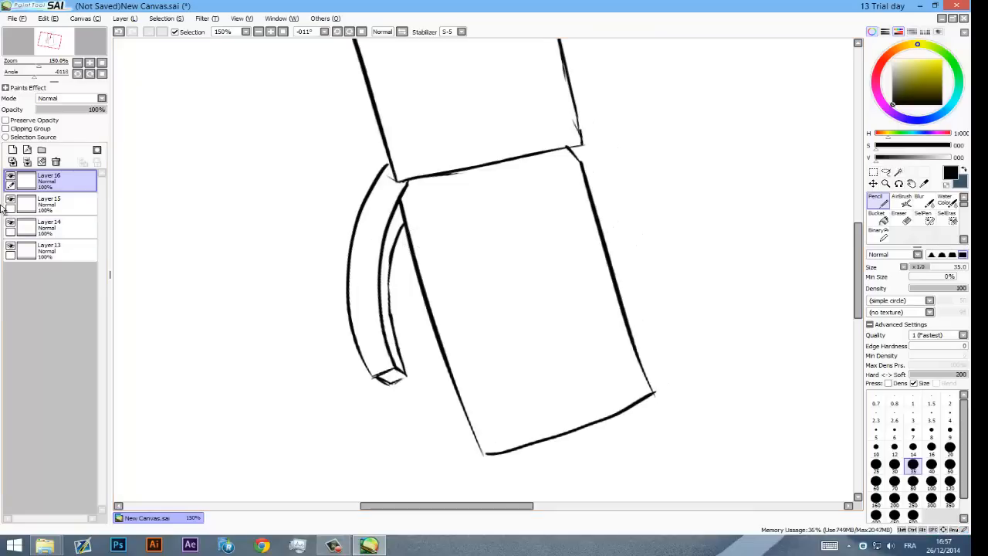
Step: Merge Layer 16 into Layer 15 so the whole arm is on one layer
left_click(36, 198)
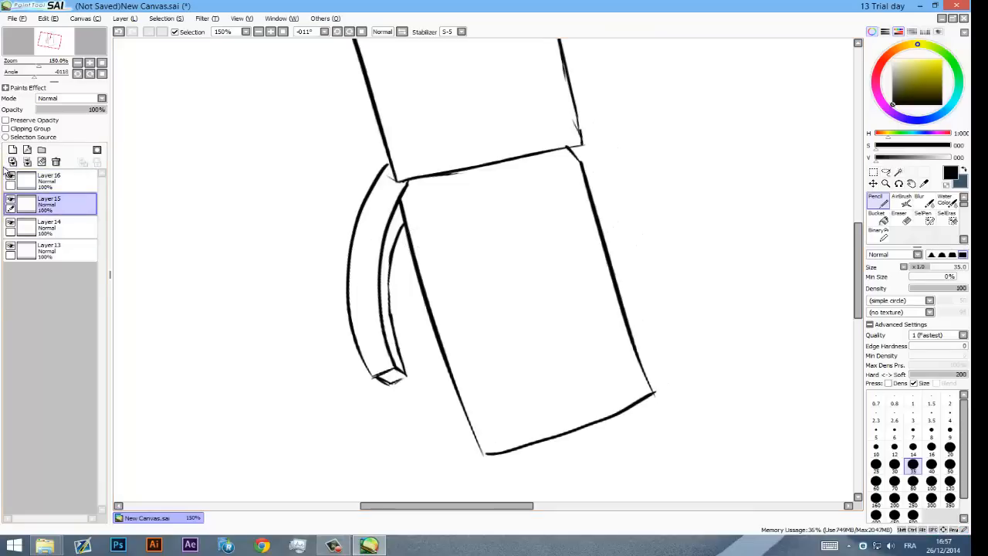
left_click(46, 179)
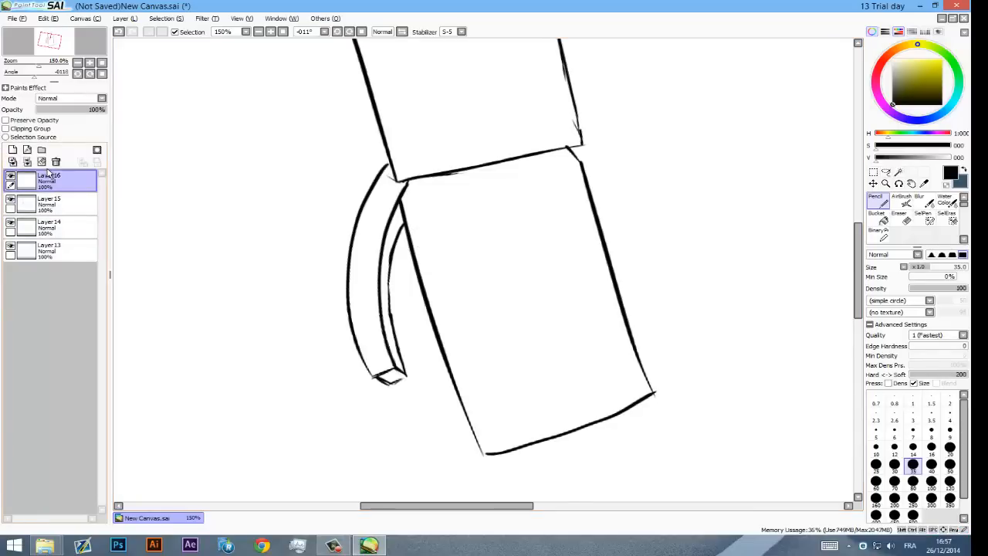
left_click(56, 162)
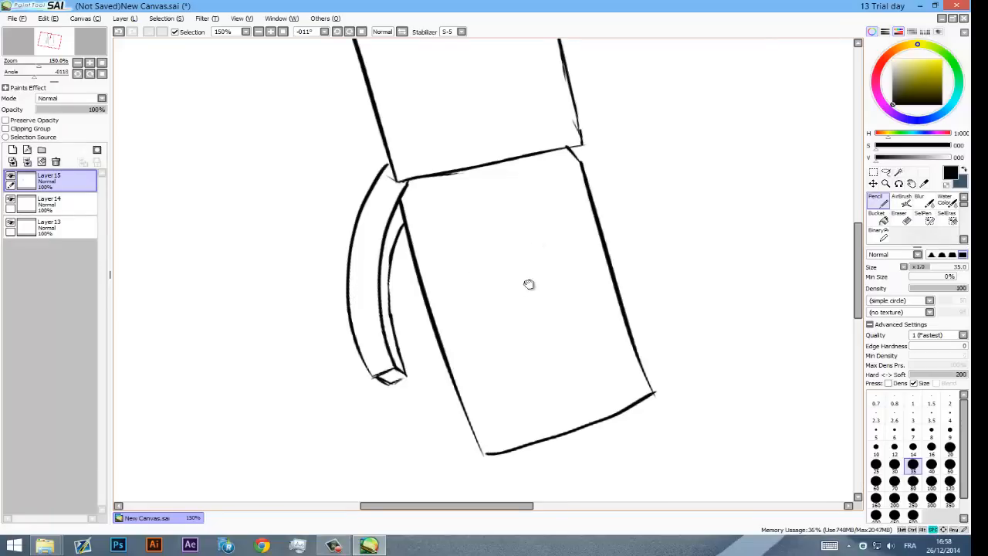
Step: Duplicate the finished arm onto a new layer and move the copy across to the body's right side
left_click_drag(536, 271, 520, 298)
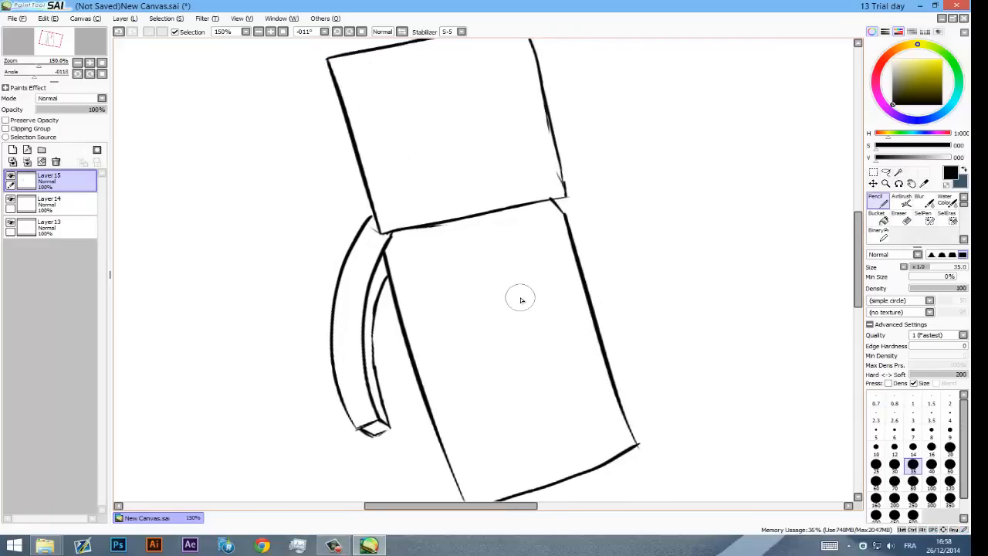
key("ctrl+a")
key("ctrl+v")
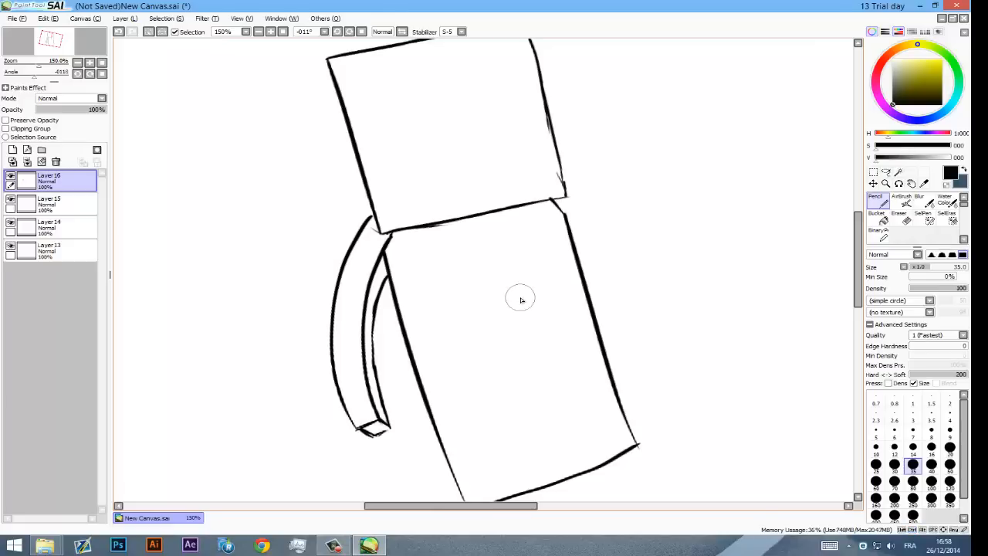
left_click(873, 183)
left_click_drag(396, 310, 584, 281)
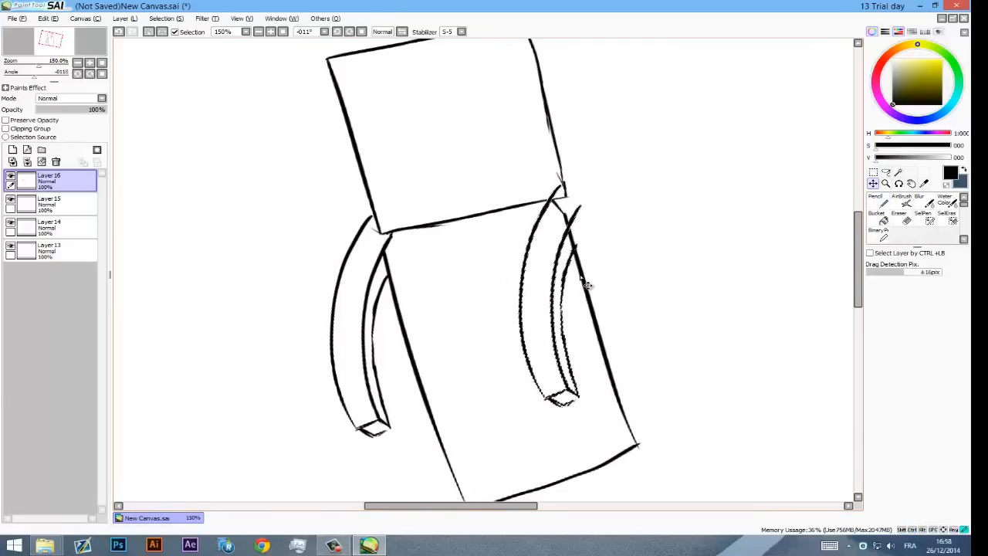
Step: Flip the copied arm horizontally, rotate it outward and fit it to the body's right shoulder
key("ctrl+t")
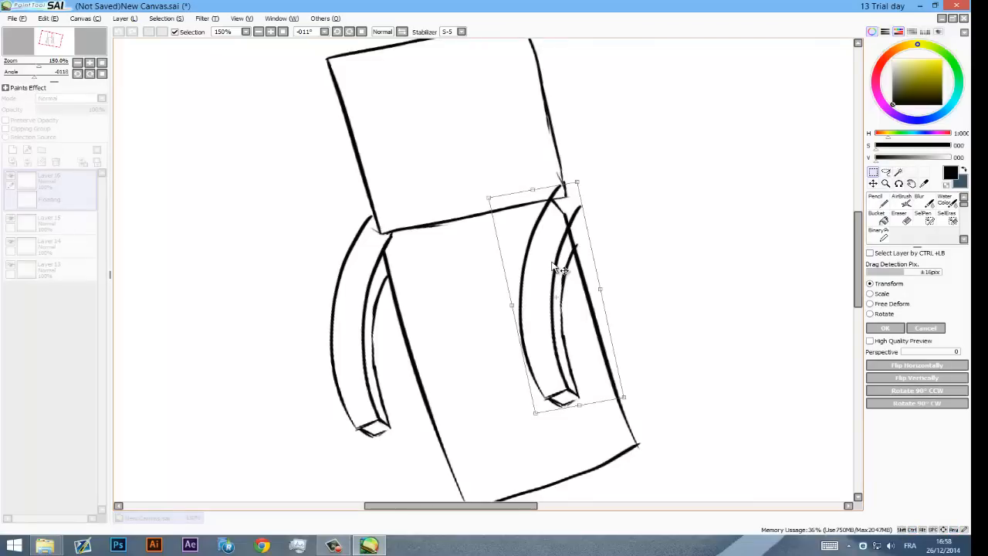
left_click(916, 366)
left_click_drag(587, 322, 638, 289)
left_click_drag(600, 152, 591, 176)
left_click_drag(614, 255, 626, 270)
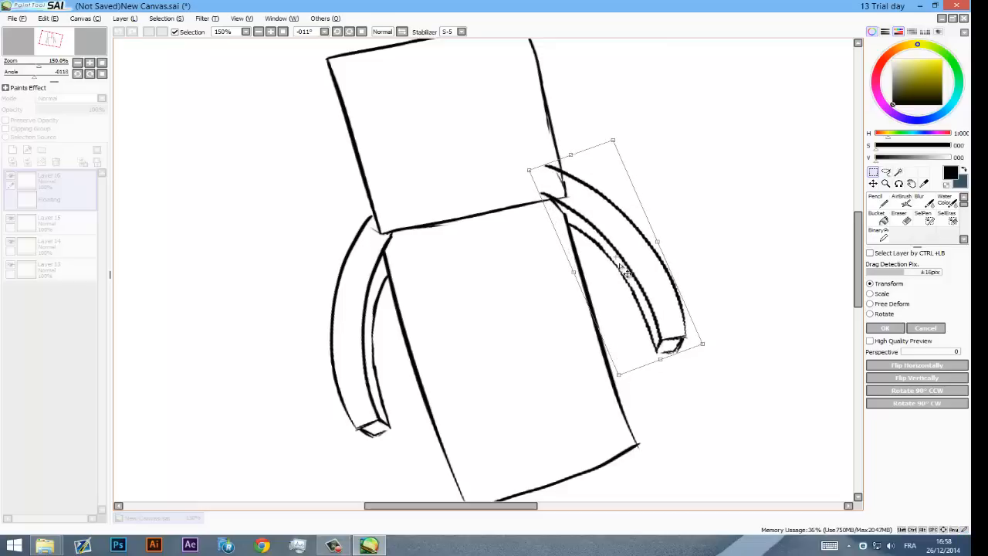
key("Return")
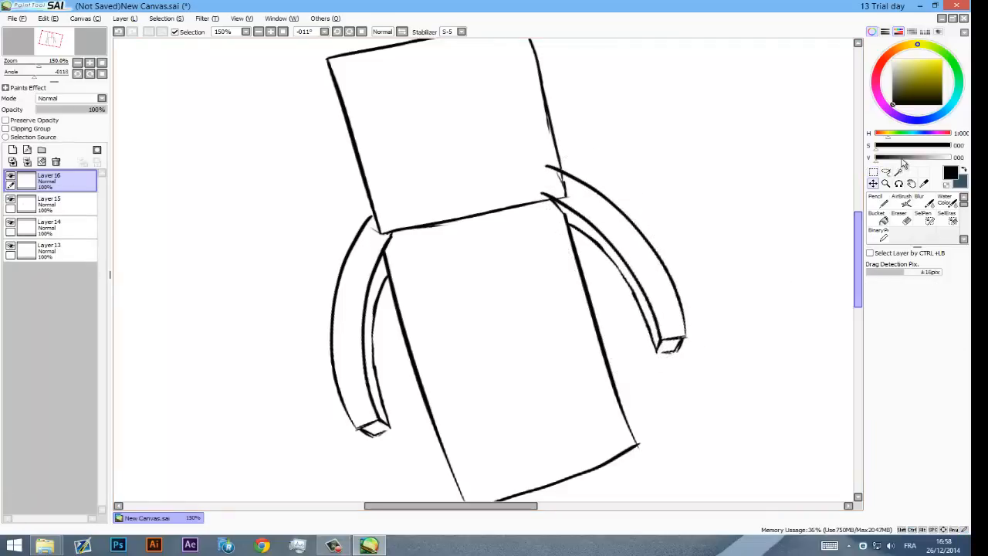
Step: Erase the copied arm's upper ends where they overlap the square and the shoulder
left_click(906, 220)
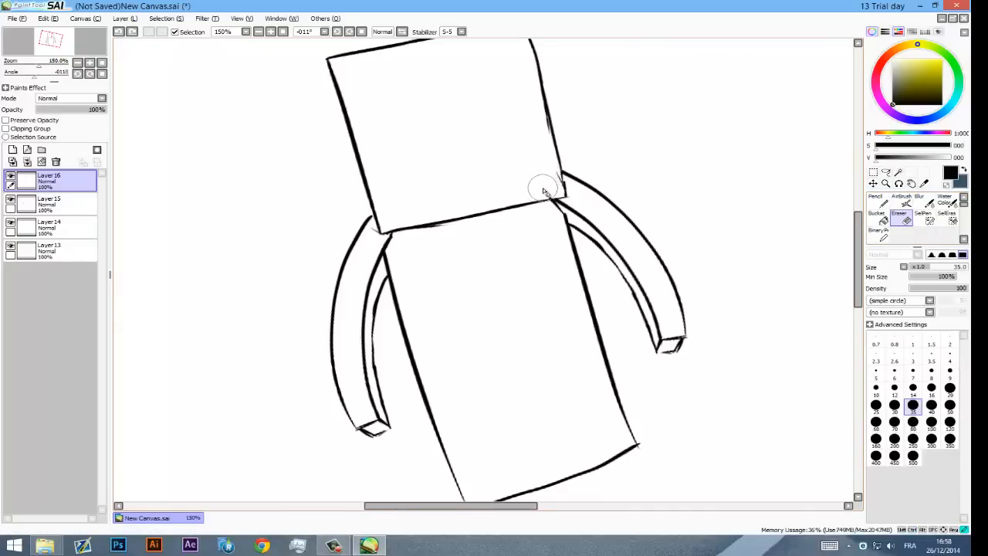
left_click_drag(706, 275, 616, 211)
scroll(718, 237, "down", 1)
scroll(628, 219, "up", 1)
scroll(629, 219, "down", 2)
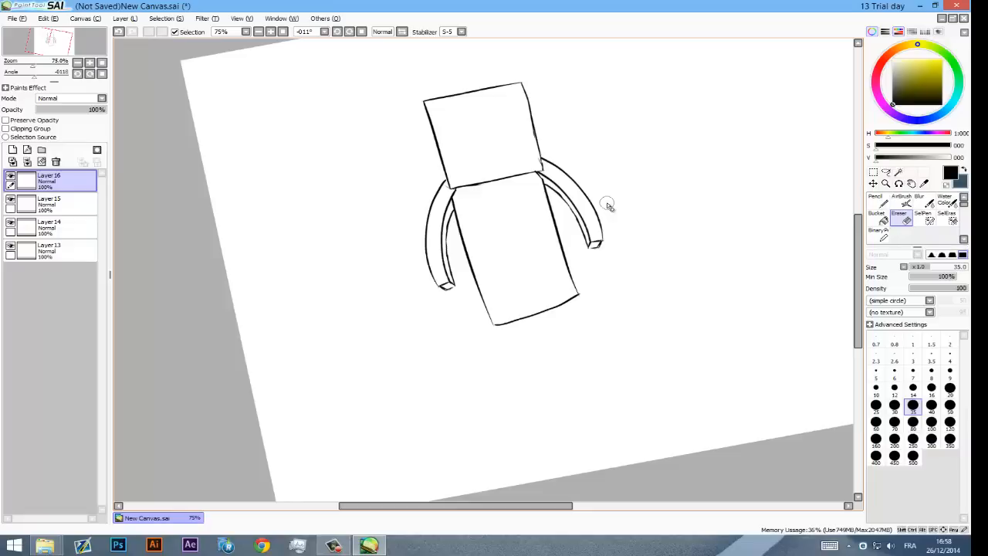
Step: Add a new layer and draw the two outer leg lines down from the body's lower corners with the Pencil
left_click(18, 149)
left_click_drag(671, 375, 644, 334)
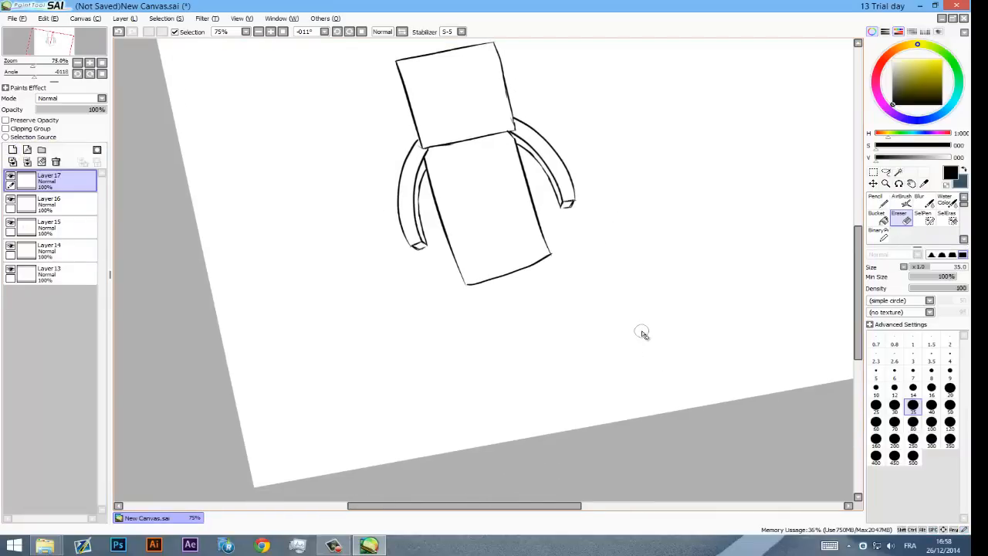
key("n")
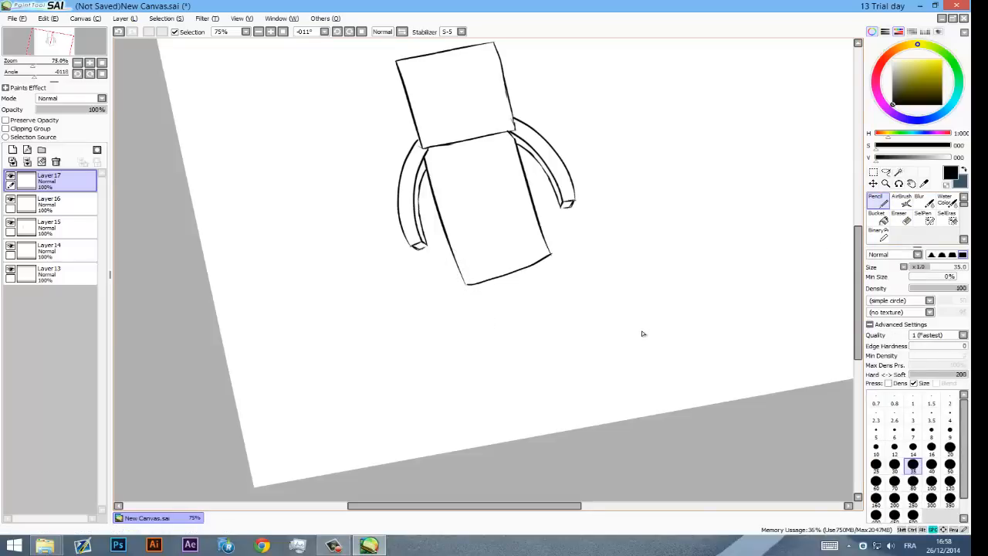
left_click_drag(550, 255, 588, 360)
left_click_drag(467, 279, 513, 378)
left_click_drag(483, 323, 508, 372)
Step: Draw the inner line of the right leg, redoing the first attempt, and undo the trial stroke at its foot
left_click_drag(525, 298, 553, 369)
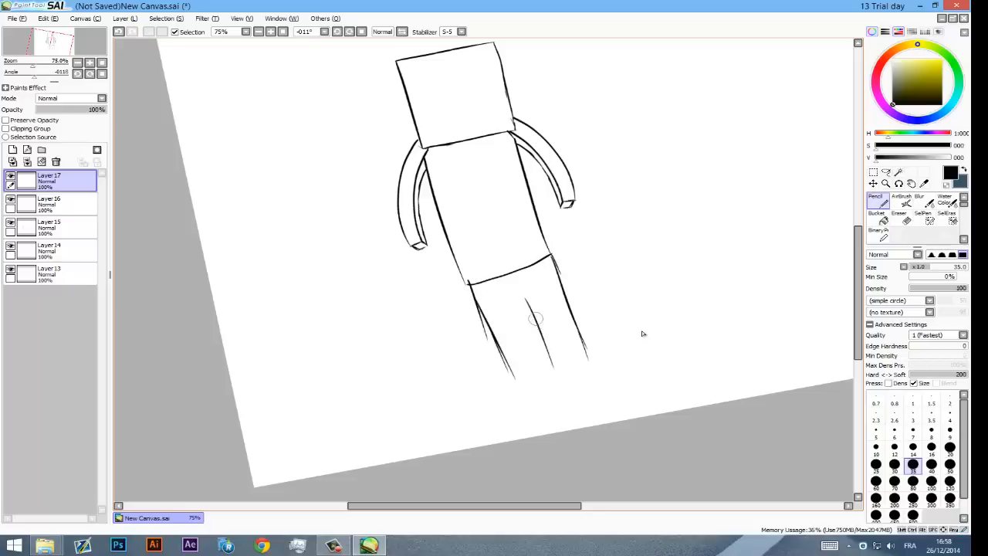
key("ctrl+z")
left_click_drag(539, 318, 572, 383)
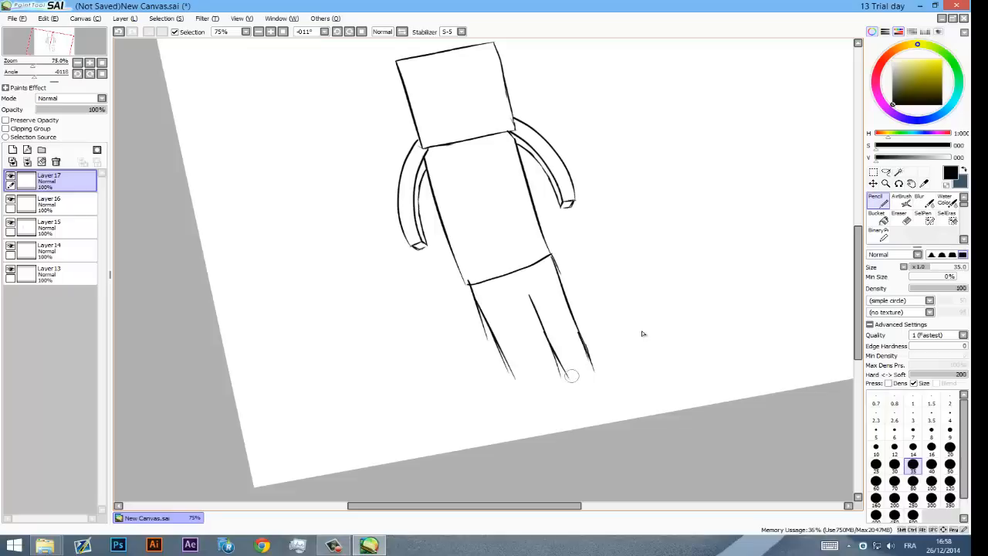
left_click_drag(572, 377, 593, 368)
key("ctrl+z")
Step: Rotate the canvas to -033° and close the bottom of the right leg with a short pencil stroke
scroll(570, 324, "up", 2)
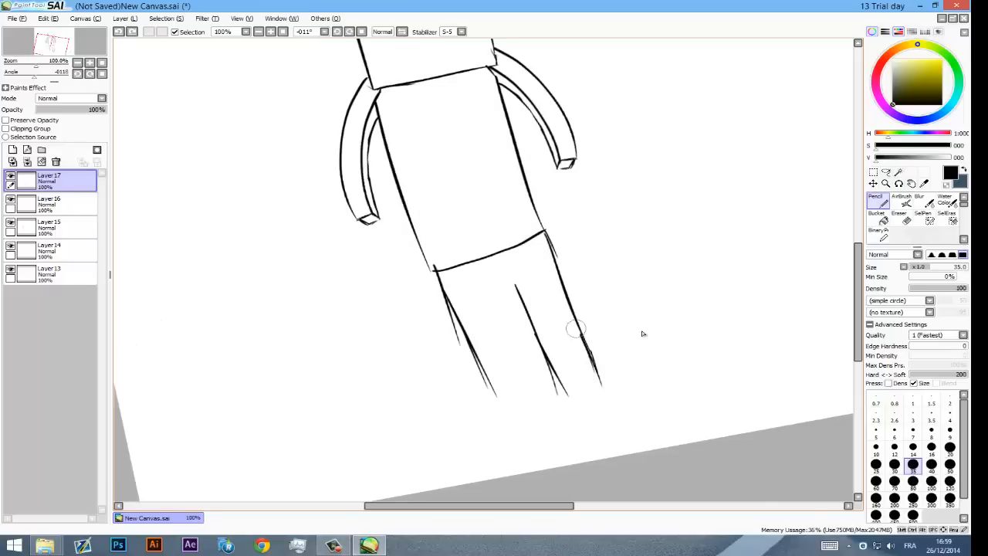
left_click_drag(600, 305, 571, 189)
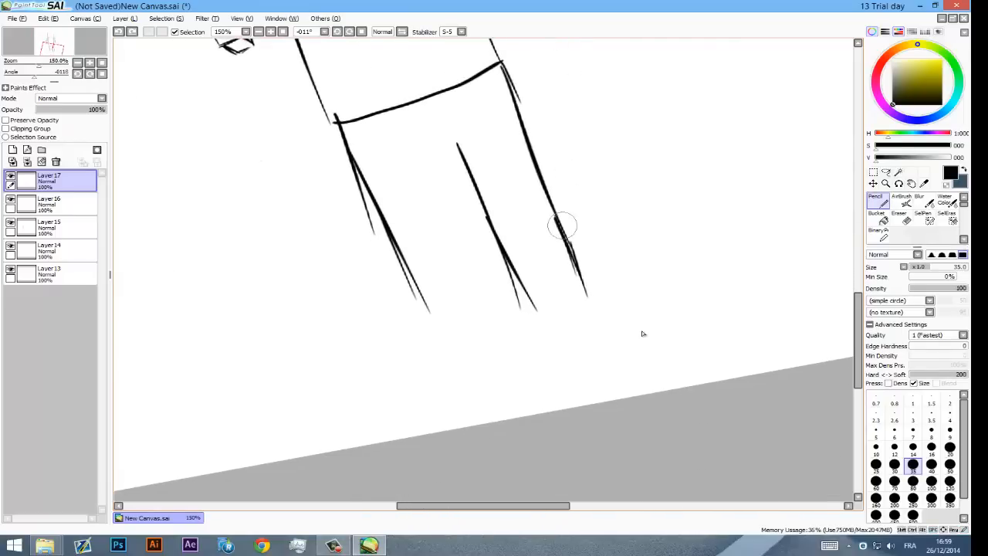
key("Delete")
key("Delete")
left_click_drag(551, 289, 585, 256)
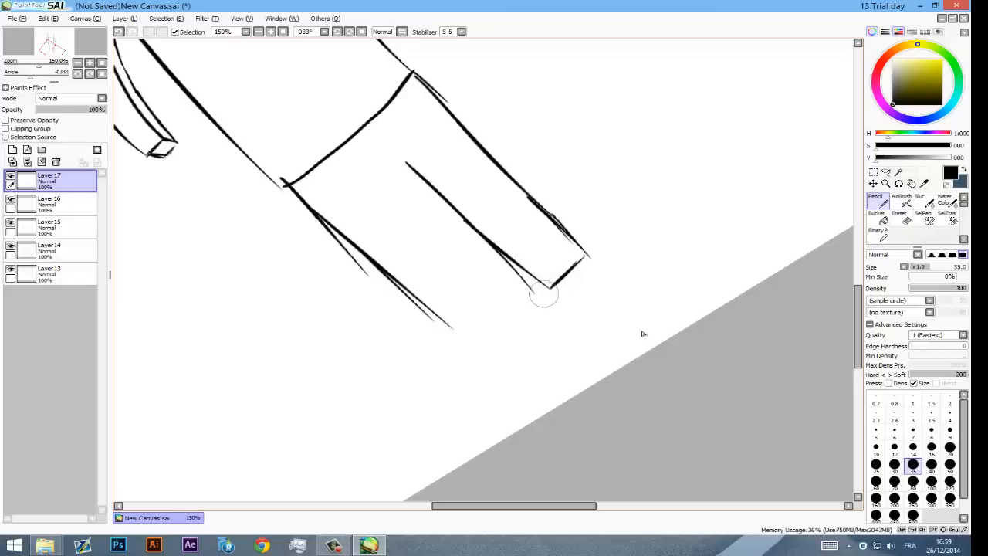
Step: Draw short depth strokes at the right leg's bottom inner corner, and undo the trial strokes beside its inner line
mouse_move(529, 289)
left_mouse_down()
mouse_move(423, 205)
mouse_move(477, 242)
left_mouse_up()
key("ctrl+z")
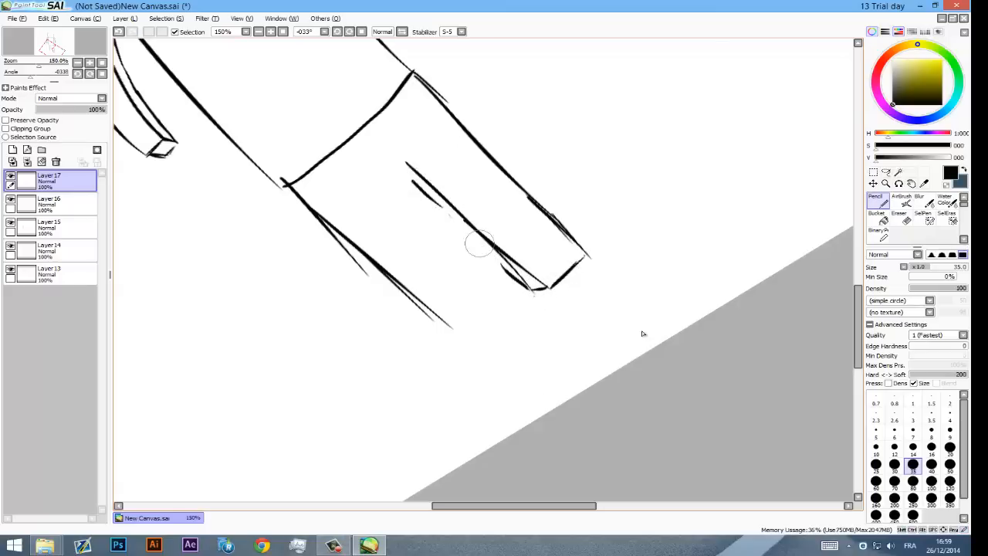
key("ctrl+z")
mouse_move(520, 282)
left_mouse_down()
mouse_move(434, 208)
mouse_move(403, 156)
mouse_move(396, 174)
mouse_move(418, 227)
mouse_move(498, 323)
left_mouse_up()
key("ctrl+z")
key("ctrl+z")
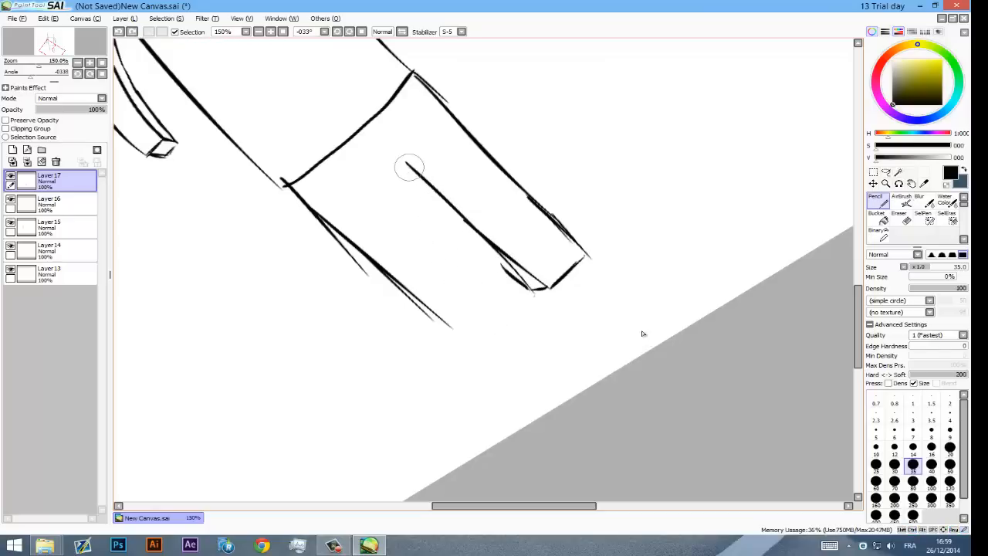
Step: Draw the left leg's curved inner line from the crotch down and close the leg's bottom edge
mouse_move(407, 164)
left_mouse_down()
mouse_move(403, 191)
mouse_move(416, 221)
mouse_move(510, 312)
left_mouse_up()
mouse_move(427, 305)
left_mouse_down()
mouse_move(468, 338)
mouse_move(480, 334)
mouse_move(472, 340)
mouse_move(507, 310)
left_mouse_up()
key("space")
left_click_drag(438, 281, 430, 272)
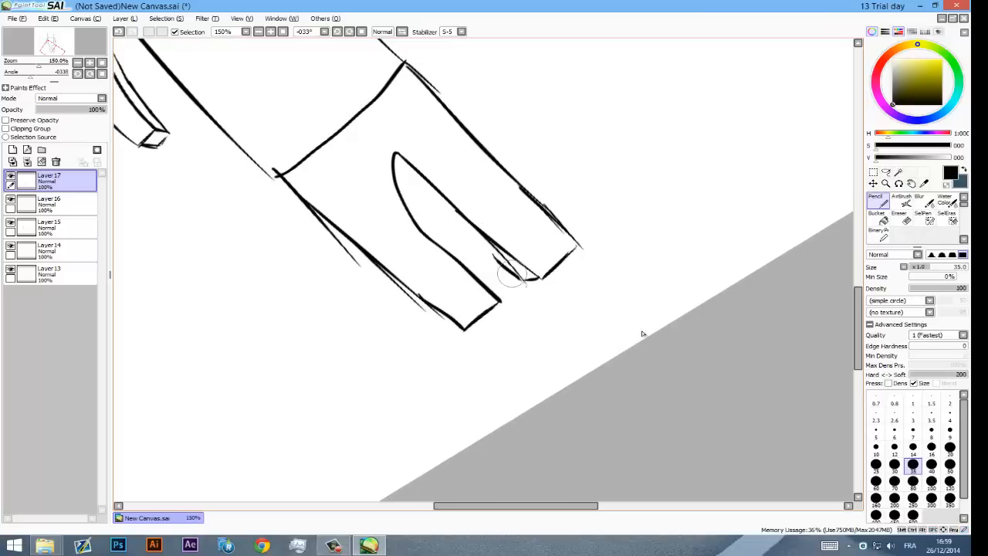
Step: Draw the depth lines inside the gap between both legs, undoing and redrawing the uneven strokes
left_click_drag(525, 280, 451, 211)
left_click_drag(493, 256, 441, 205)
left_click_drag(477, 239, 439, 201)
key("ctrl+z")
key("ctrl+z")
left_click_drag(500, 265, 476, 243)
left_click_drag(497, 262, 473, 237)
mouse_move(482, 246)
left_mouse_down()
mouse_move(416, 187)
mouse_move(434, 224)
mouse_move(426, 215)
mouse_move(419, 201)
mouse_move(497, 285)
mouse_move(475, 268)
mouse_move(495, 285)
mouse_move(479, 302)
mouse_move(488, 272)
mouse_move(499, 300)
left_mouse_up()
mouse_move(420, 189)
left_mouse_down()
mouse_move(394, 140)
mouse_move(449, 219)
left_mouse_up()
key("space")
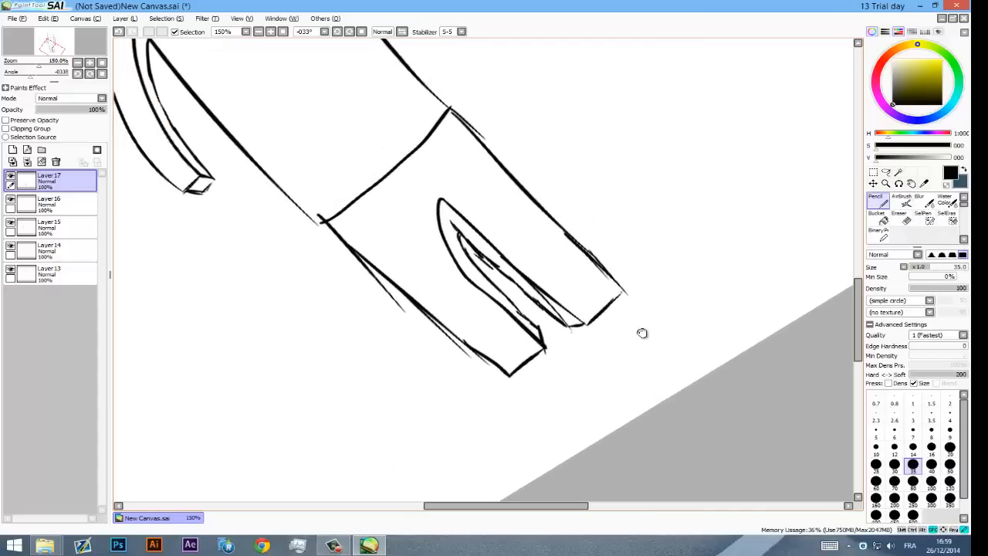
Step: Erase the stray pencil line outside the left leg's upper edge
key("e")
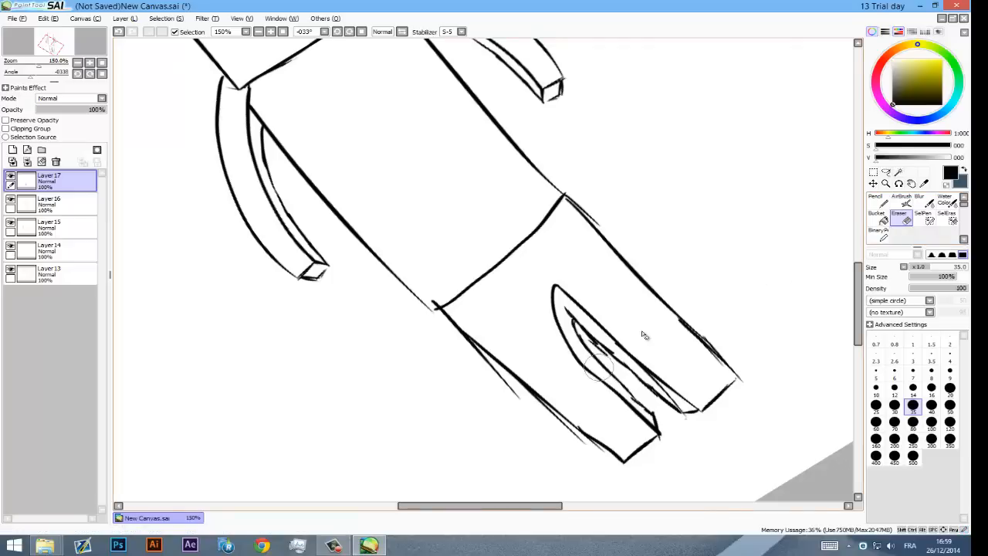
left_click_drag(506, 393, 435, 340)
key("space")
mouse_move(490, 292)
left_mouse_down()
mouse_move(550, 347)
mouse_move(590, 349)
mouse_move(546, 297)
left_mouse_up()
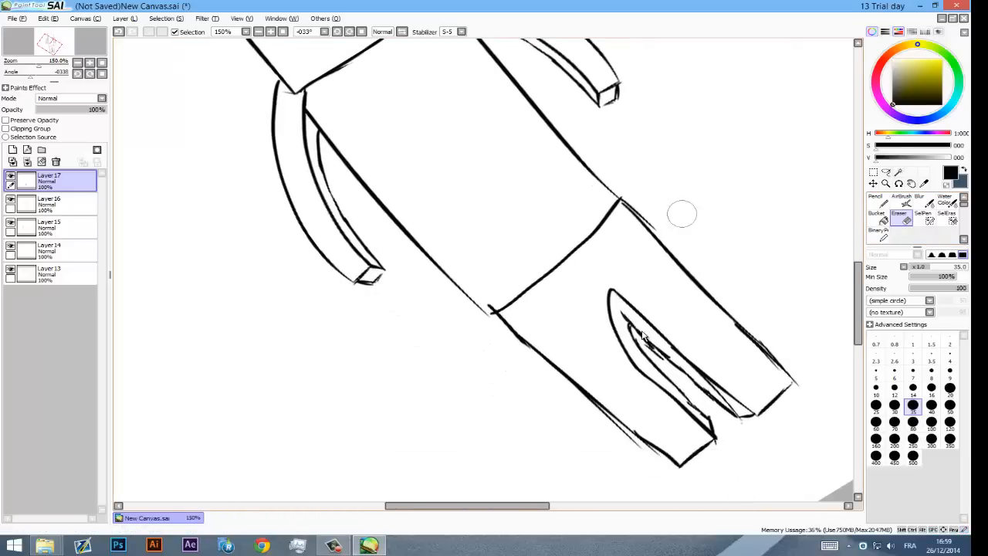
Step: Reduce the Eraser size to 15 and erase the stray lines between the legs, along the left leg and at the right hip
key("bracketleft")
key("bracketleft")
key("bracketleft")
key("bracketleft")
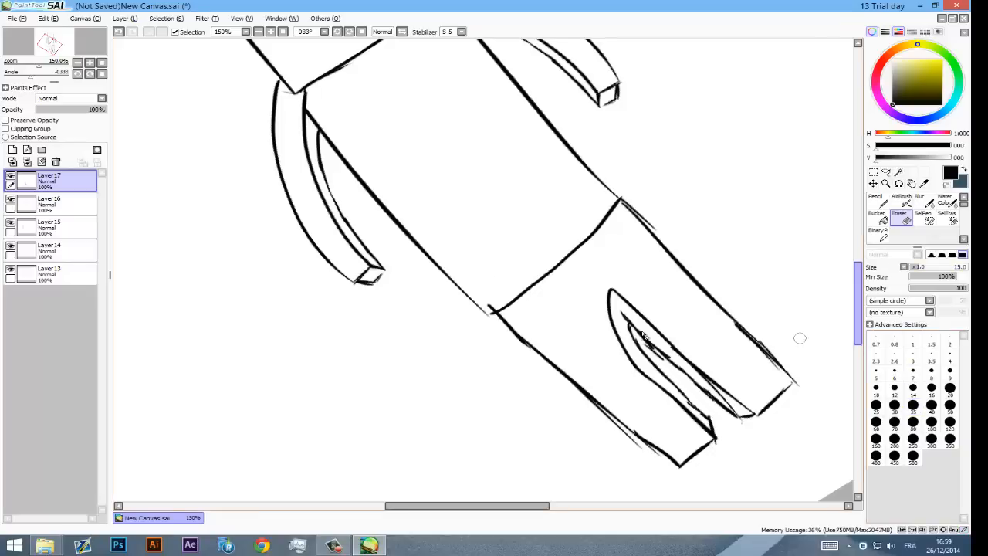
scroll(642, 333, "up", 5)
scroll(643, 333, "down", 8)
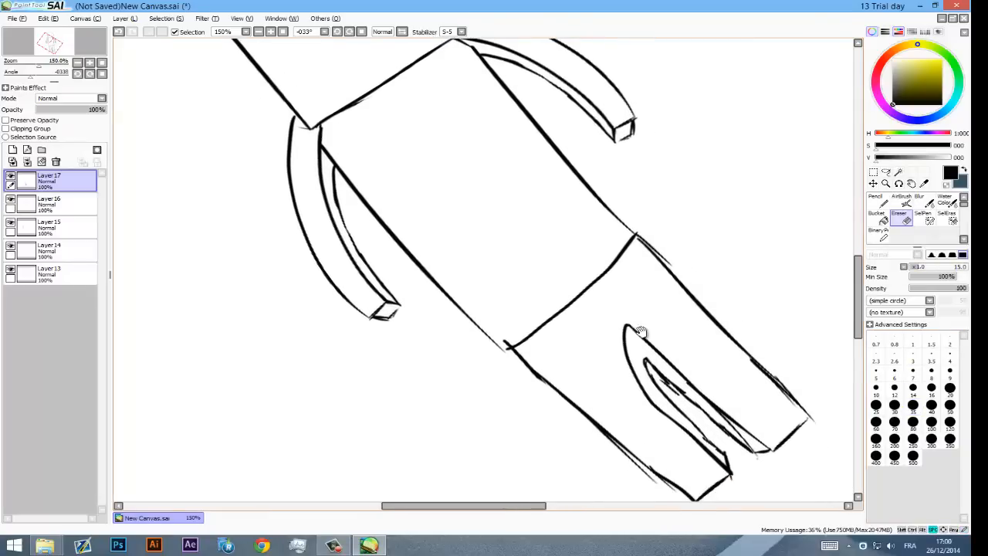
left_click_drag(610, 349, 603, 394)
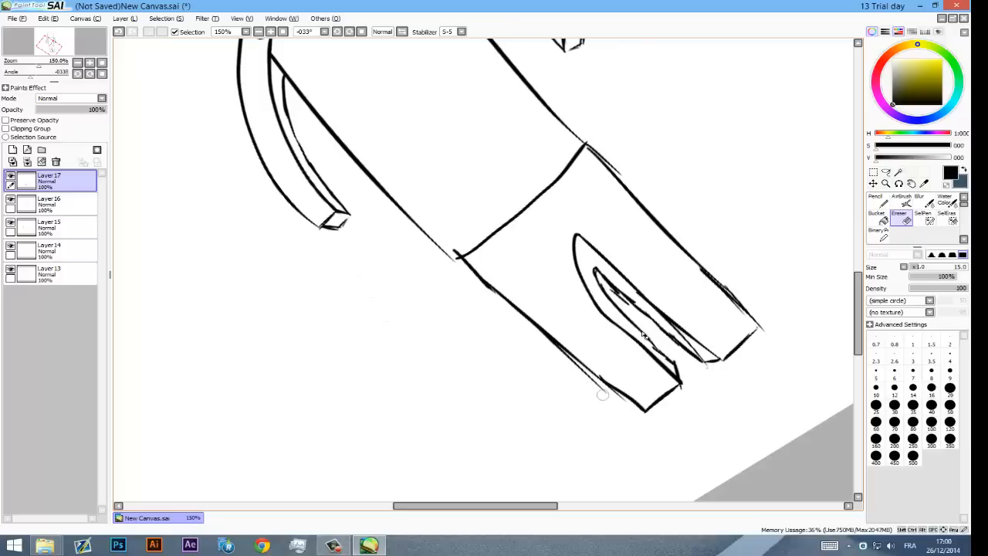
scroll(642, 334, "up", 3)
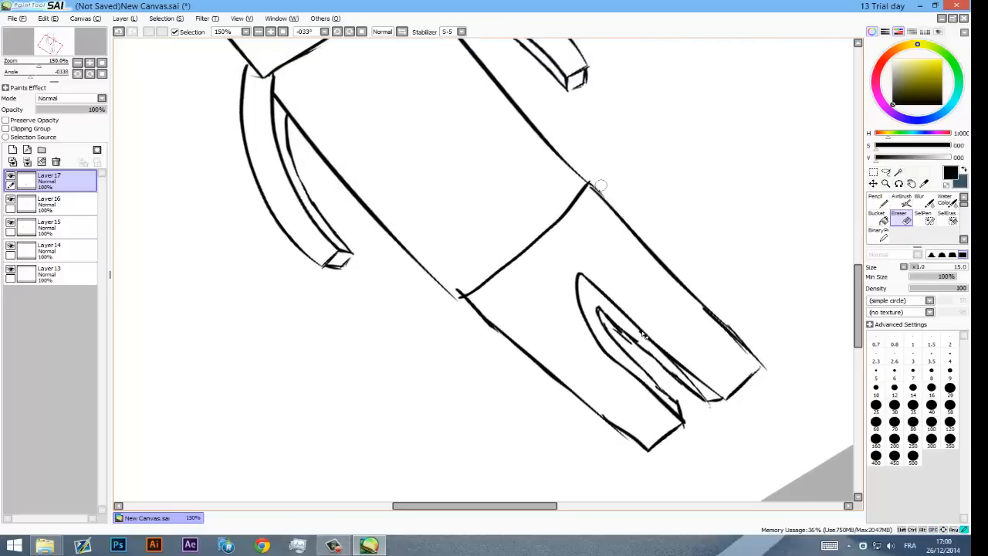
Step: Examine the figure's line work from the legs up to the head and back for uneven or stray strokes
key("n")
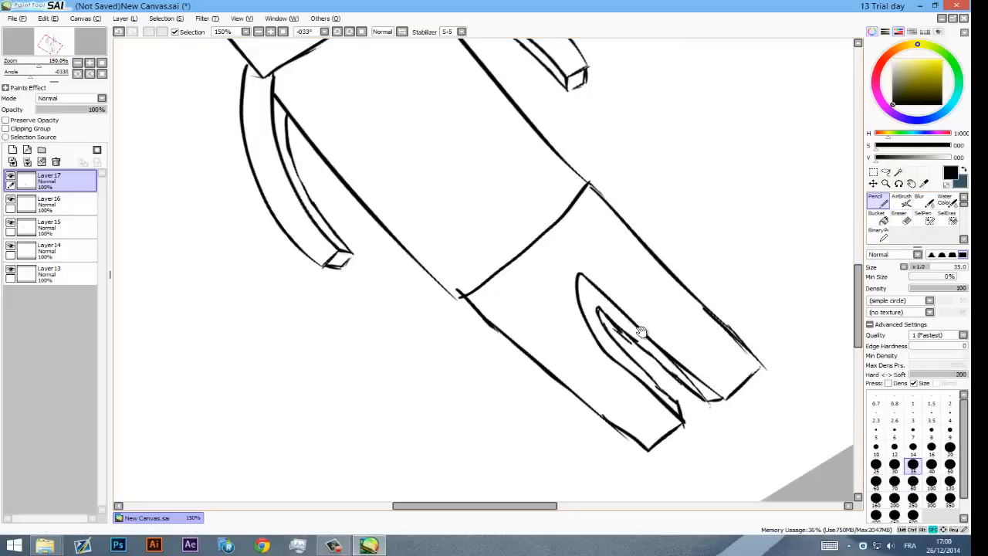
scroll(643, 334, "up", 5)
left_click_drag(642, 334, 660, 381)
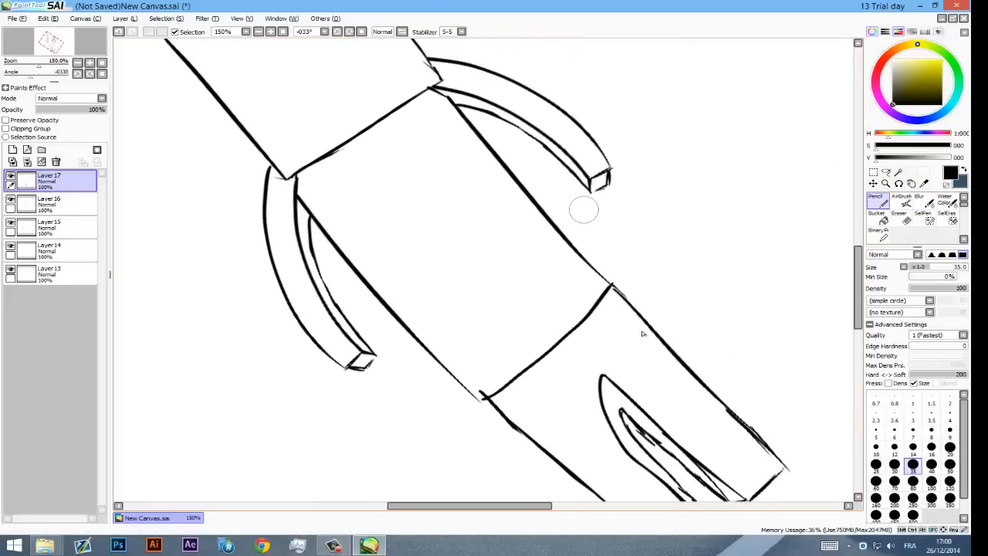
scroll(643, 334, "up", 10)
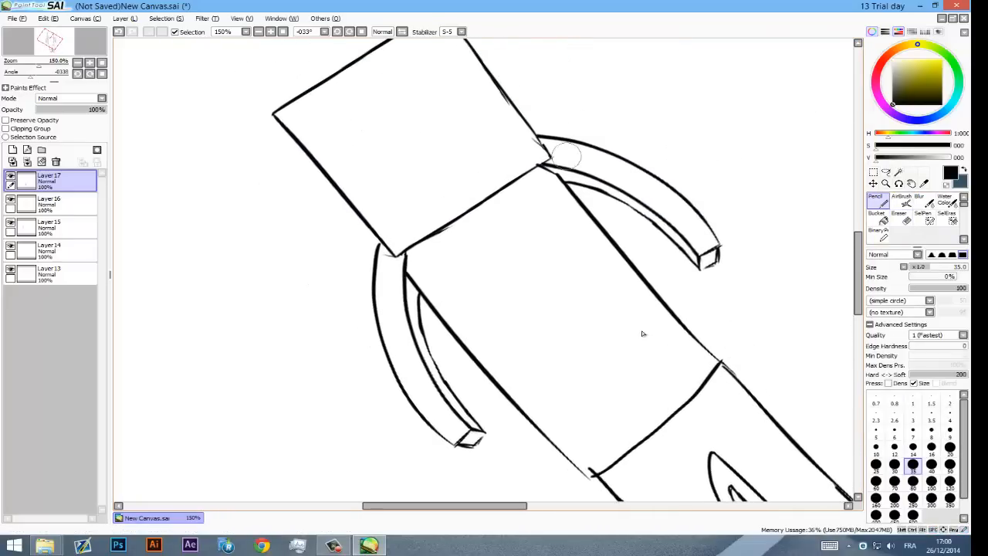
scroll(643, 334, "down", 2)
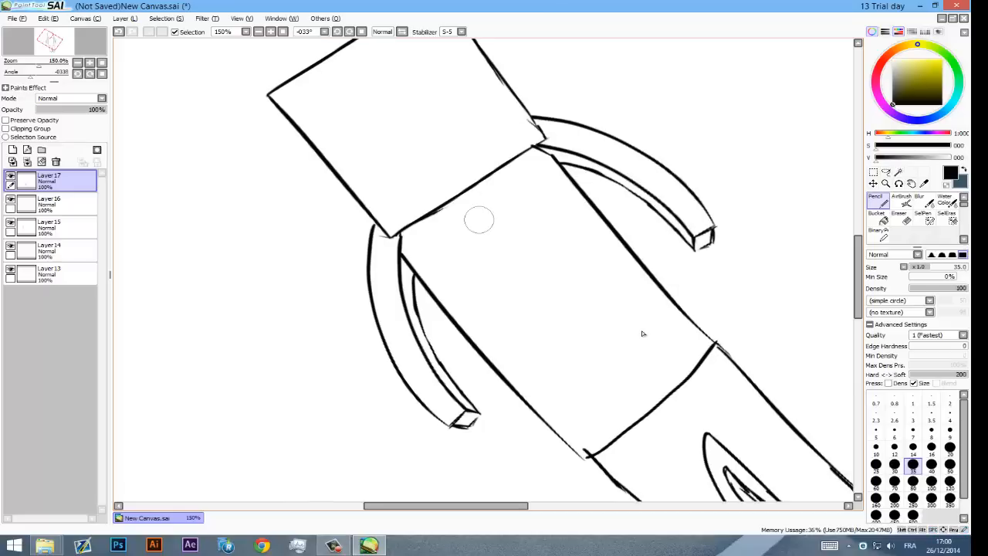
left_click_drag(750, 179, 617, 94)
scroll(614, 255, "down", 2)
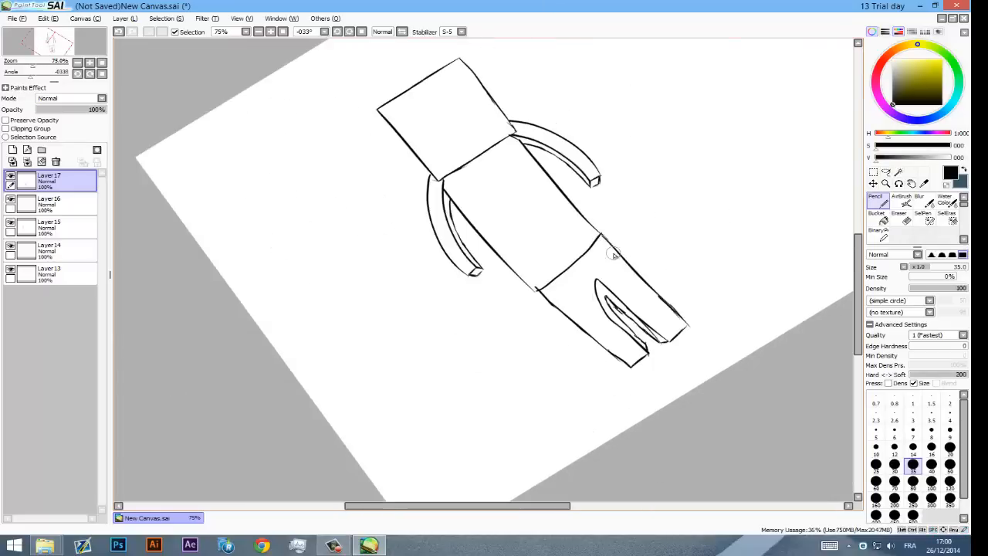
scroll(619, 242, "up", 2)
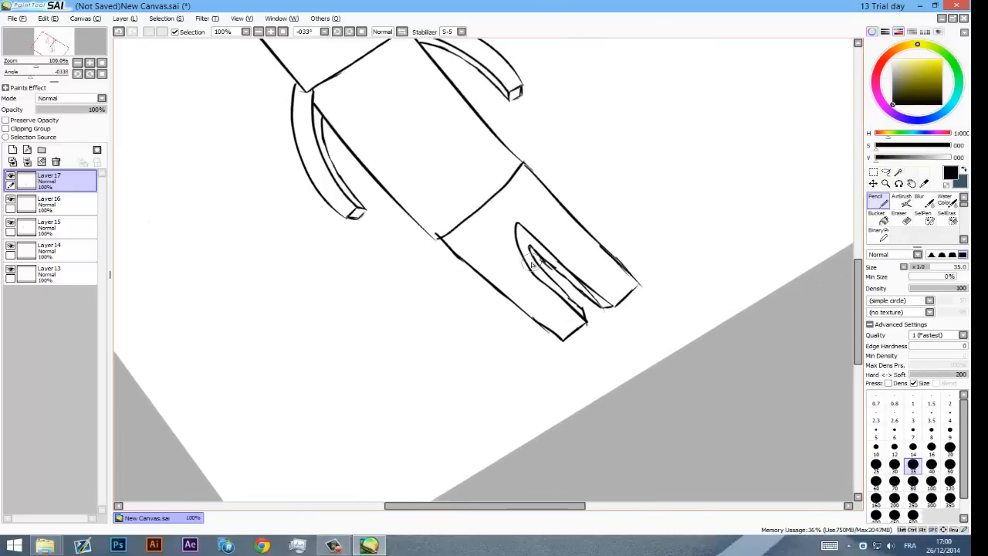
scroll(531, 264, "up", 1)
scroll(533, 267, "down", 3)
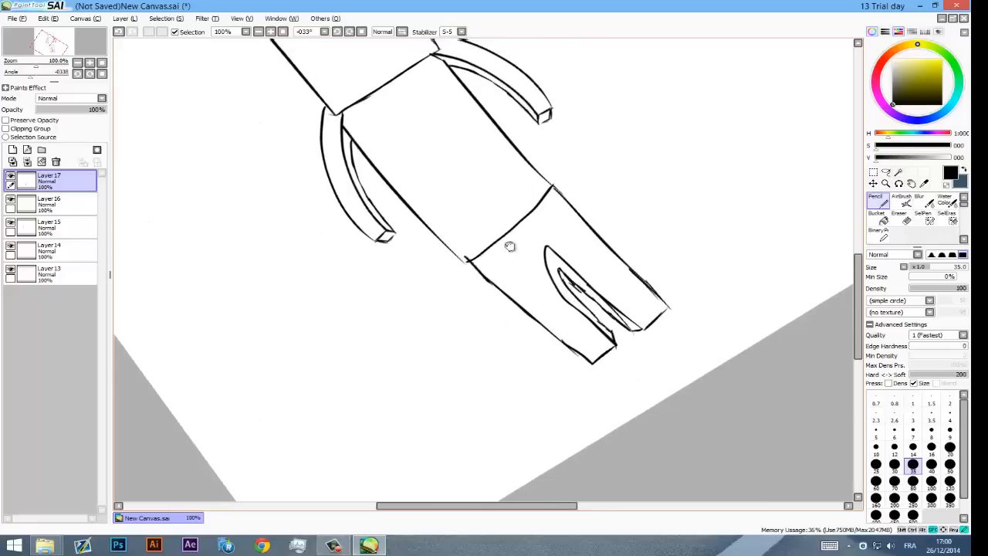
scroll(520, 289, "up", 1)
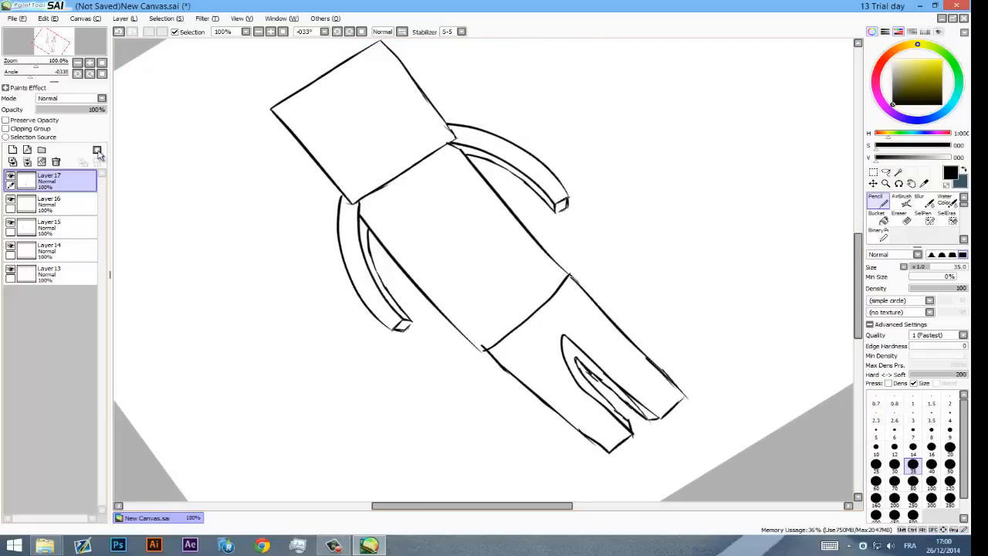
left_click(10, 178)
left_click(10, 178)
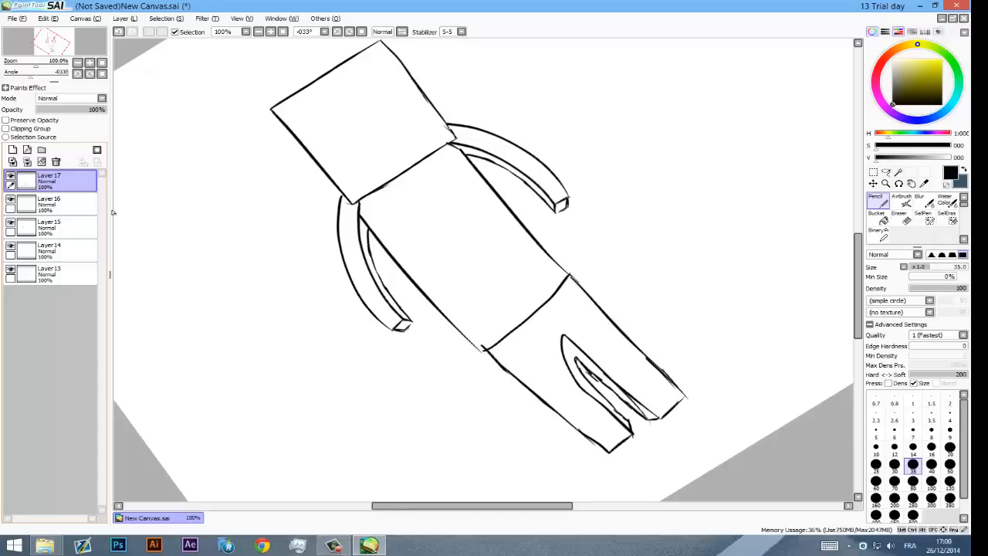
double_click(62, 181)
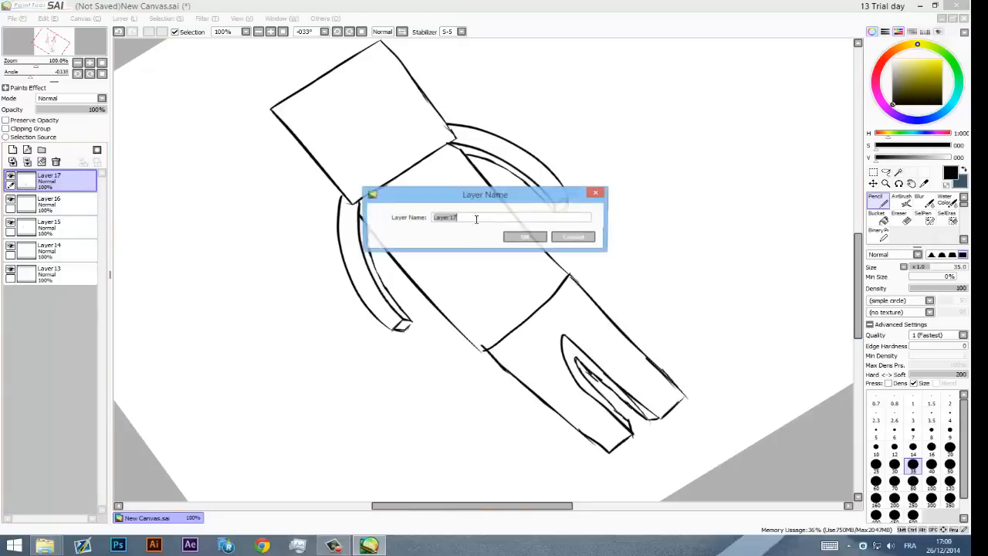
left_click(567, 237)
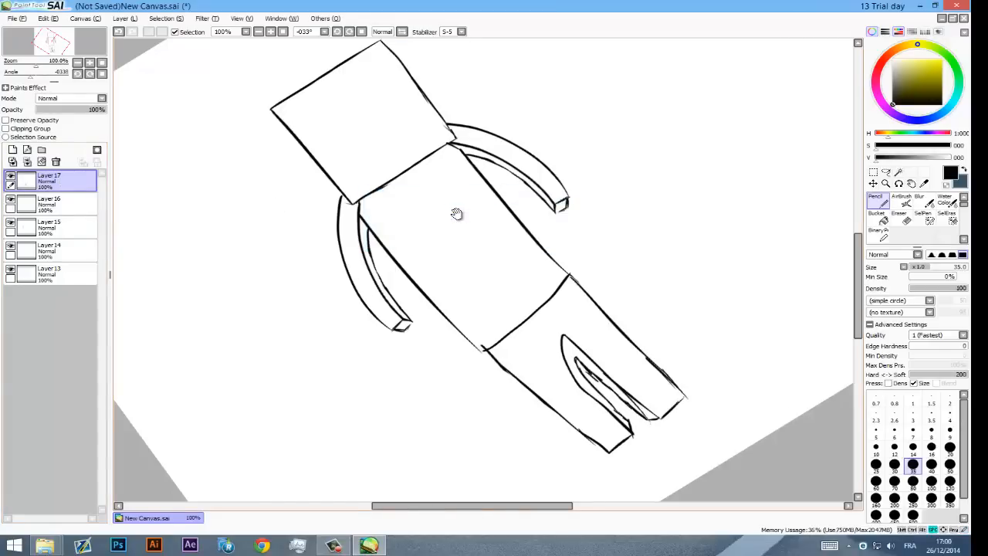
Step: Add a new layer and draw the spikes of a jagged hair fringe across the head with the canvas rotated
left_click_drag(457, 214, 496, 244)
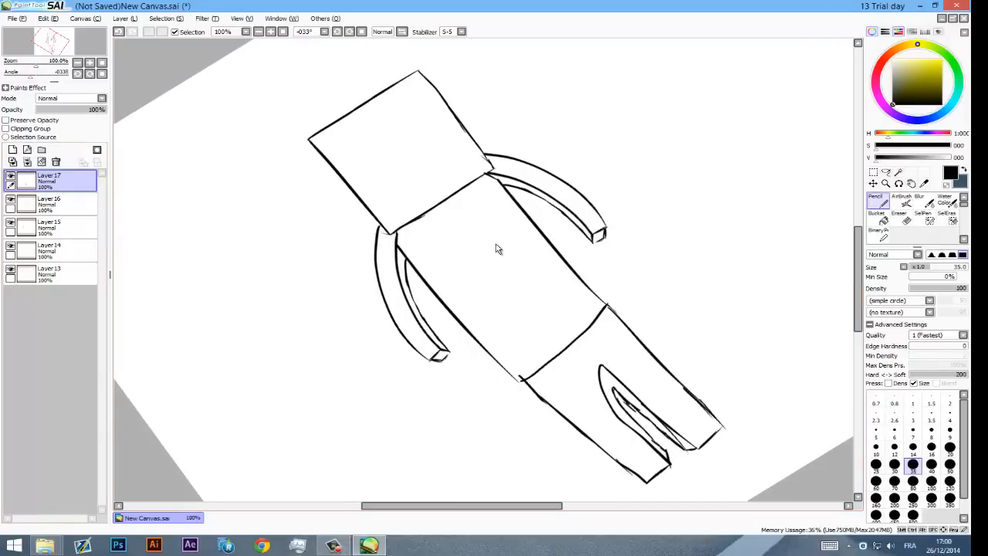
key("ctrl+shift+n")
left_click_drag(496, 244, 506, 256)
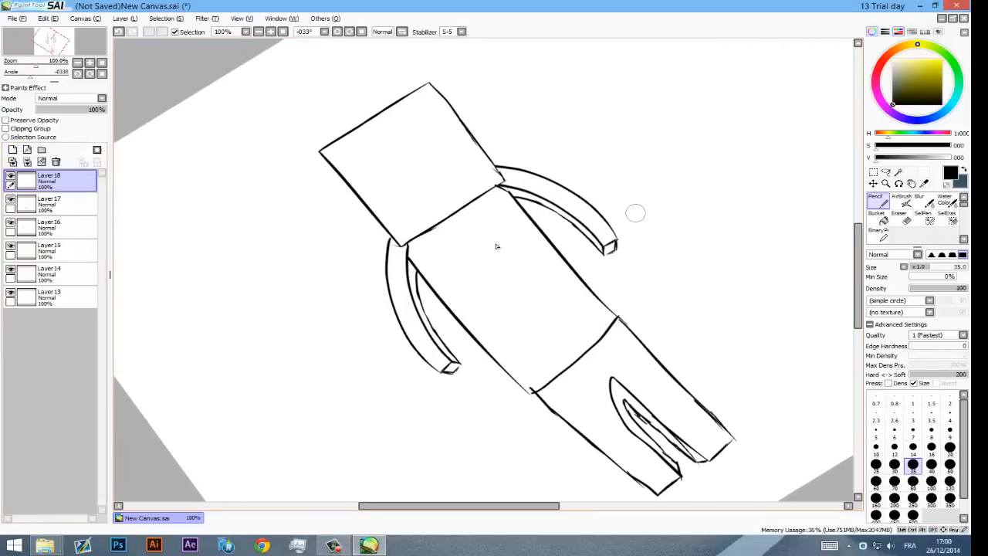
key("Delete")
key("Delete")
key("Delete")
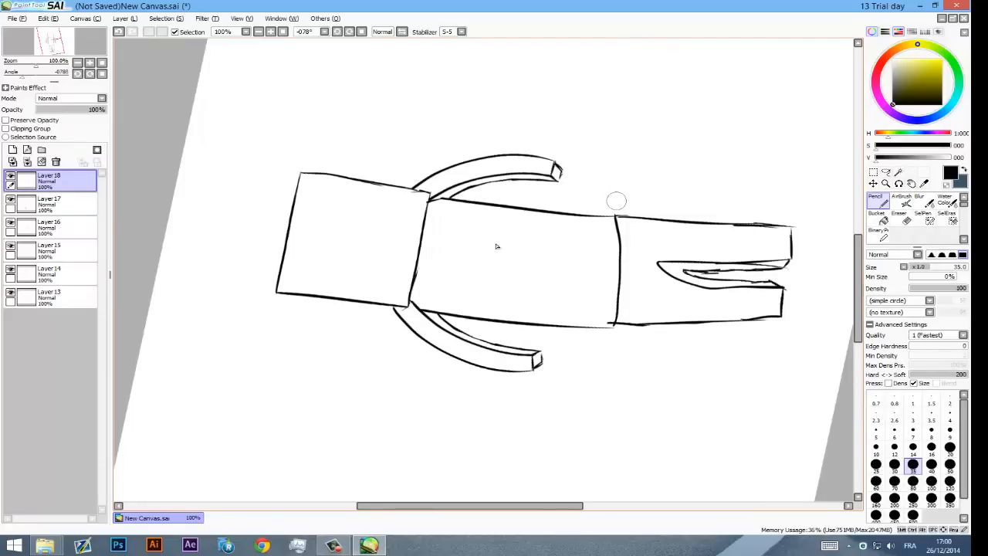
scroll(612, 204, "up", 2)
left_click_drag(369, 233, 439, 220)
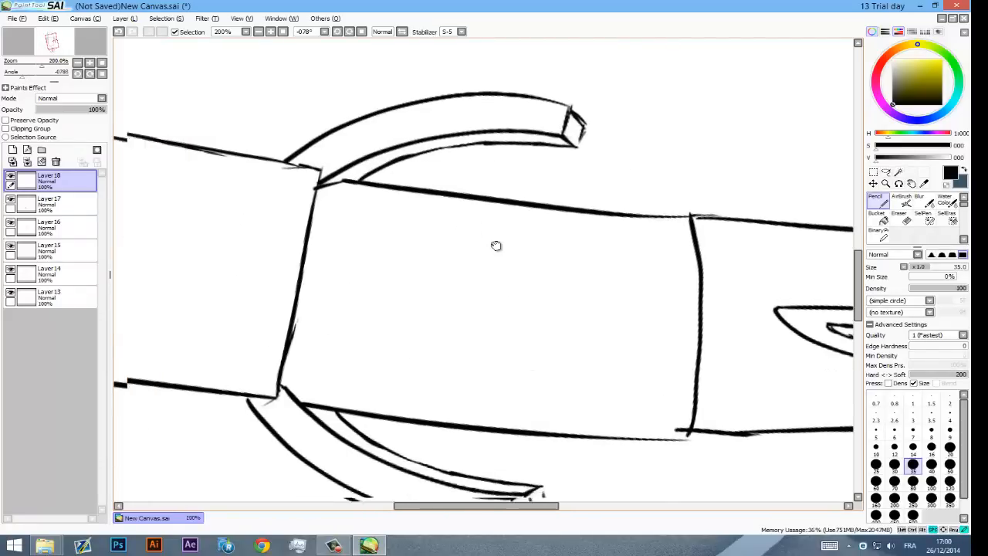
left_click_drag(496, 245, 665, 215)
mouse_move(290, 348)
left_mouse_down()
mouse_move(330, 272)
mouse_move(281, 300)
mouse_move(314, 269)
mouse_move(342, 214)
mouse_move(295, 248)
mouse_move(355, 161)
mouse_move(338, 185)
mouse_move(285, 193)
mouse_move(301, 193)
mouse_move(352, 153)
left_mouse_up()
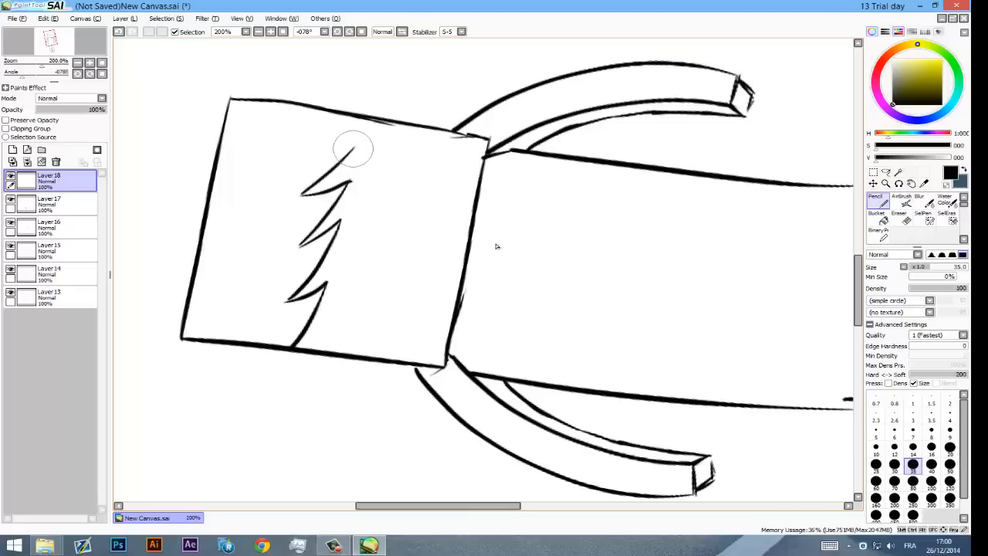
Step: Try a curled end for the fringe, undo it, and redraw the last spike up to the head's edge
mouse_move(330, 138)
left_mouse_down()
mouse_move(359, 149)
mouse_move(331, 134)
mouse_move(365, 133)
mouse_move(331, 132)
mouse_move(408, 152)
mouse_move(384, 131)
mouse_move(411, 130)
left_mouse_up()
left_click_drag(497, 246, 503, 254)
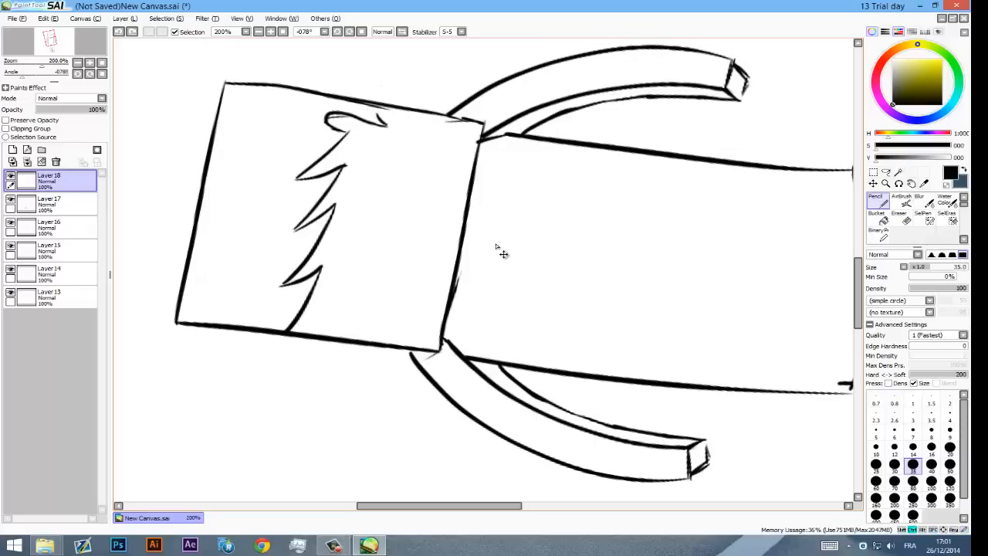
mouse_move(388, 126)
left_mouse_down()
mouse_move(370, 105)
mouse_move(400, 131)
left_mouse_up()
key("ctrl+z")
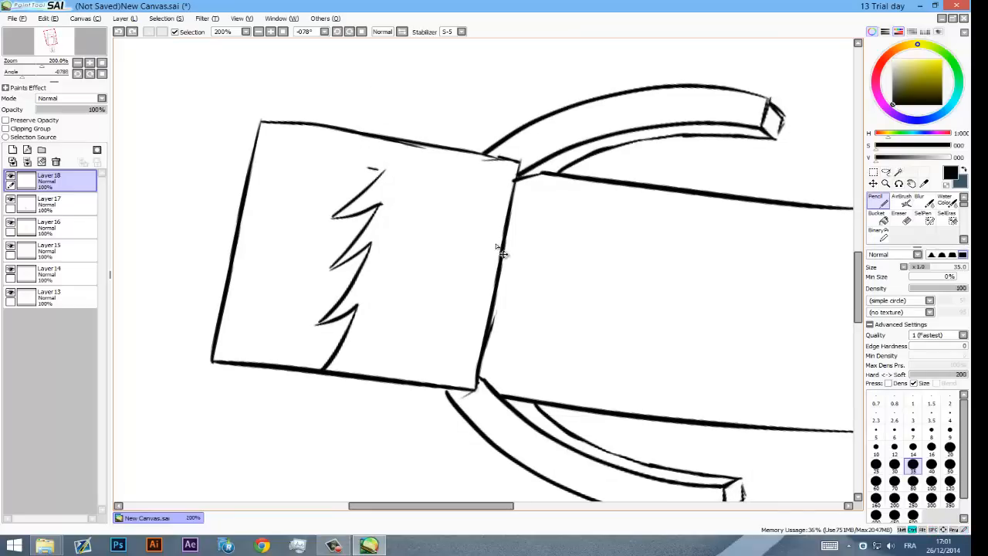
mouse_move(382, 173)
left_mouse_down()
mouse_move(403, 150)
mouse_move(368, 145)
mouse_move(383, 138)
left_mouse_up()
mouse_move(475, 209)
left_mouse_down()
mouse_move(463, 224)
mouse_move(429, 165)
left_mouse_up()
Step: Set the canvas rotation to 0° and examine the fringe upright and up close
left_click(325, 19)
left_click(325, 19)
left_click(324, 31)
left_click(306, 49)
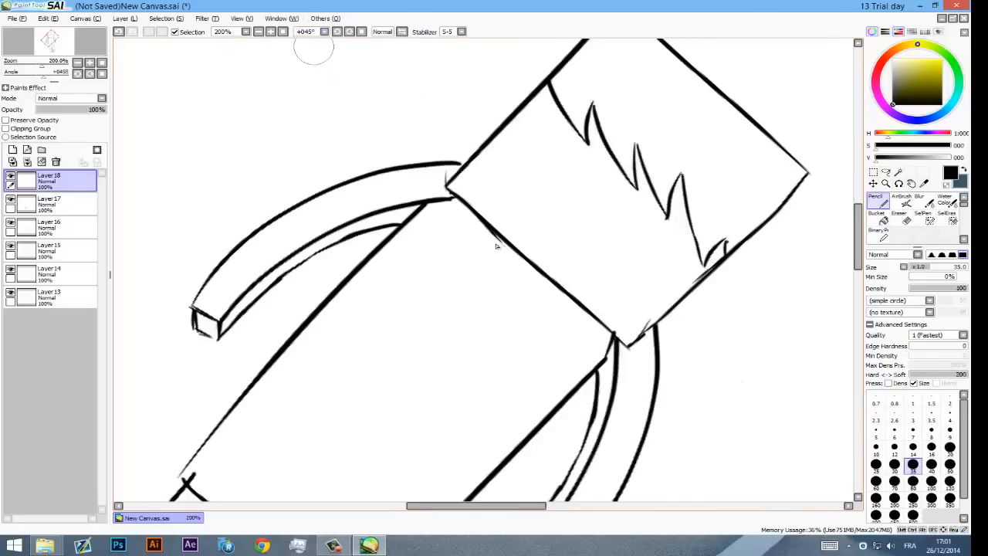
left_click(325, 32)
left_click(307, 42)
left_click_drag(585, 105, 573, 184)
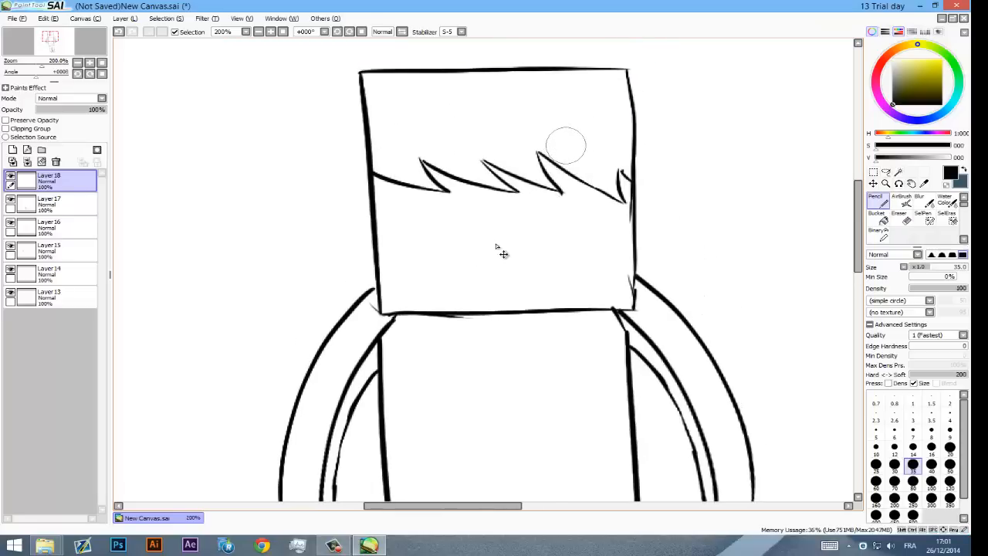
scroll(566, 145, "up", 2)
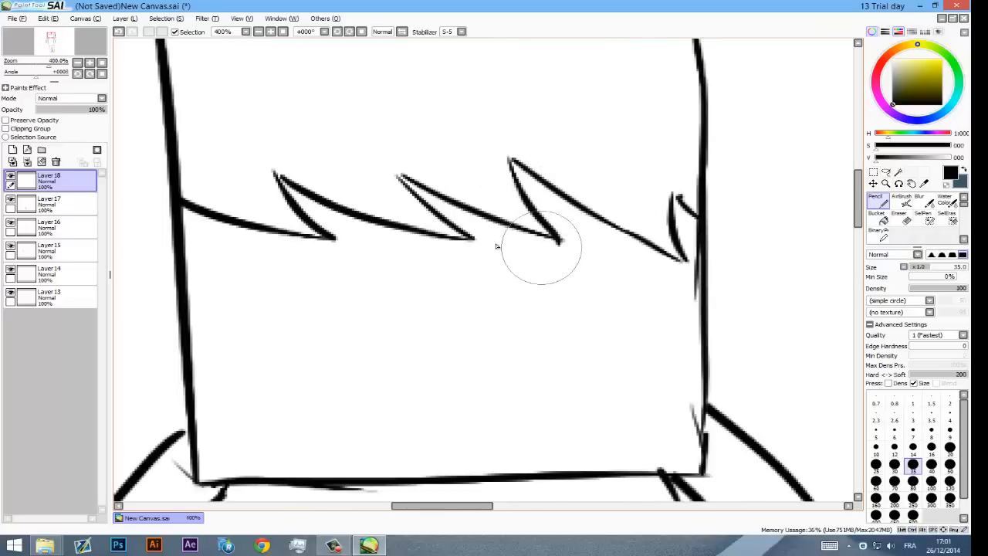
scroll(497, 246, "down", 2)
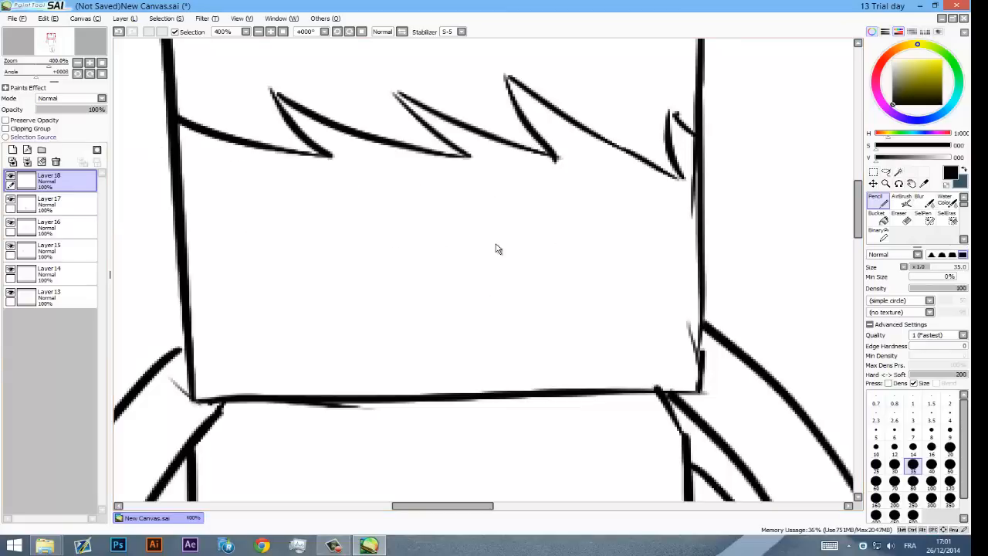
Step: Add a new layer and draw the arched outline of one eye below the fringe, undoing and redrawing uneven arcs
left_click(12, 149)
mouse_move(499, 256)
left_mouse_down()
mouse_move(502, 213)
mouse_move(546, 187)
left_mouse_up()
left_click_drag(563, 213, 564, 253)
key("ctrl+z")
key("ctrl+z")
mouse_move(497, 262)
left_mouse_down()
mouse_move(511, 200)
mouse_move(567, 222)
mouse_move(572, 271)
mouse_move(524, 251)
mouse_move(544, 185)
mouse_move(604, 197)
mouse_move(611, 261)
left_mouse_up()
key("ctrl+z")
key("ctrl+z")
key("ctrl+z")
mouse_move(534, 261)
left_mouse_down()
mouse_move(543, 204)
mouse_move(598, 183)
mouse_move(622, 222)
mouse_move(624, 260)
left_mouse_up()
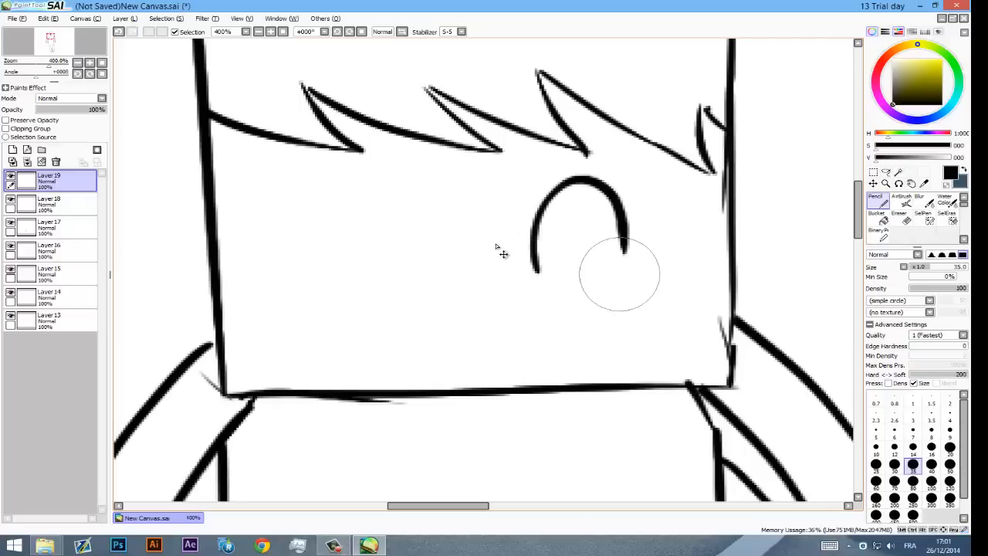
key("ctrl+z")
key("ctrl+z")
mouse_move(538, 272)
left_mouse_down()
mouse_move(553, 197)
mouse_move(590, 181)
mouse_move(621, 228)
mouse_move(621, 280)
left_mouse_up()
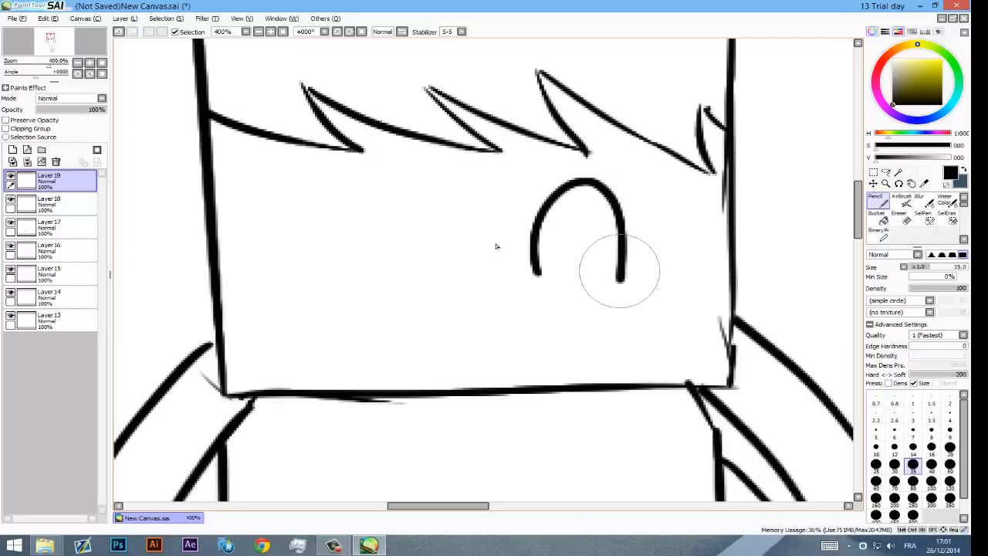
Step: Rotate the canvas to -45° and close the eye's open bottom with a curved line
key("Delete")
key("Delete")
key("Delete")
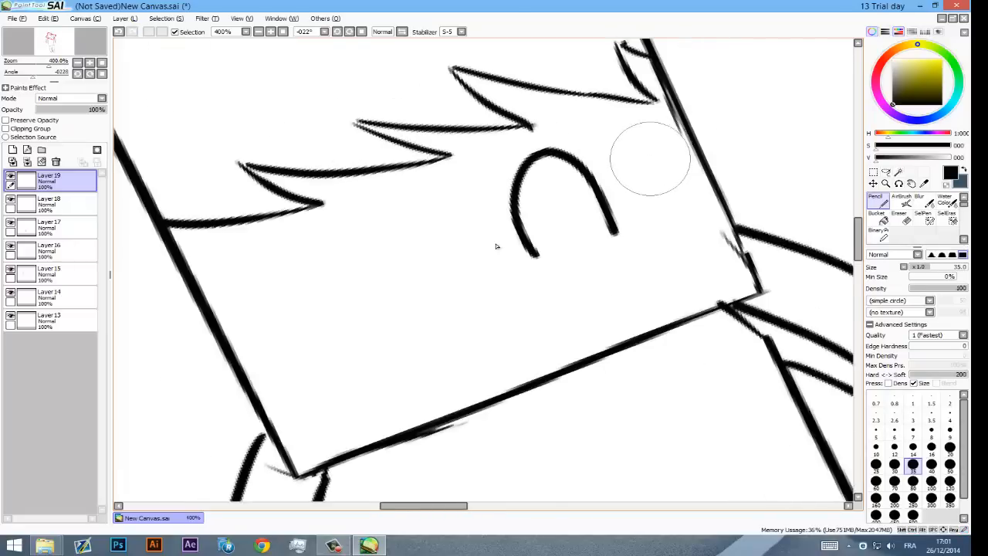
mouse_move(524, 253)
left_mouse_down()
mouse_move(551, 215)
mouse_move(599, 191)
left_mouse_up()
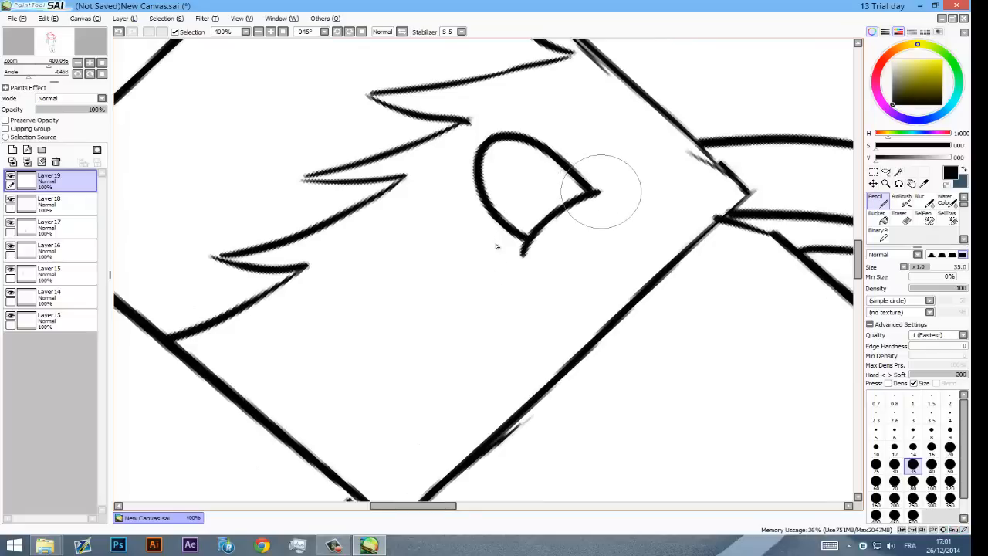
Step: Lasso the eye, paste a copy on a new layer, move it to the face's other side and flip it horizontally
key("l")
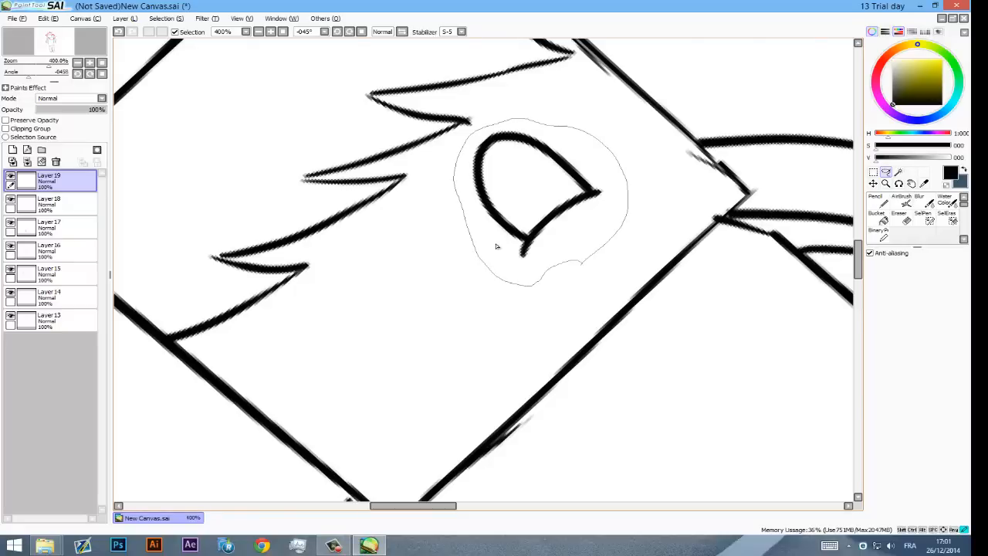
left_click_drag(497, 245, 498, 247)
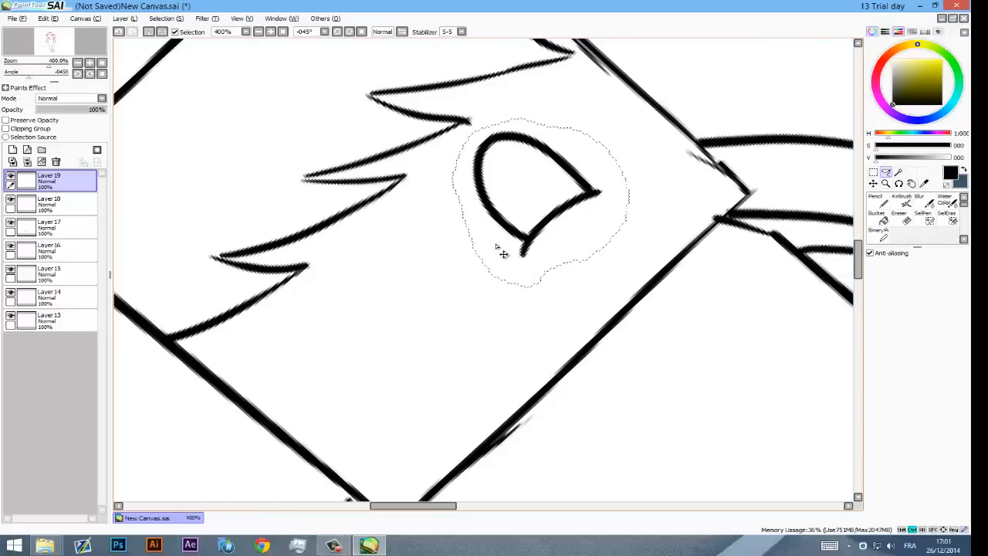
key("ctrl+v")
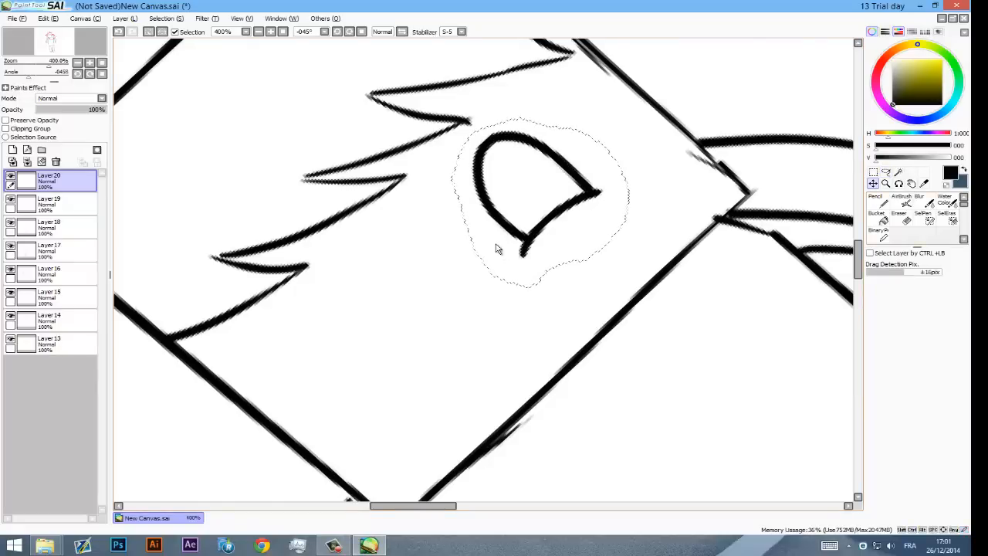
left_click_drag(498, 248, 360, 383)
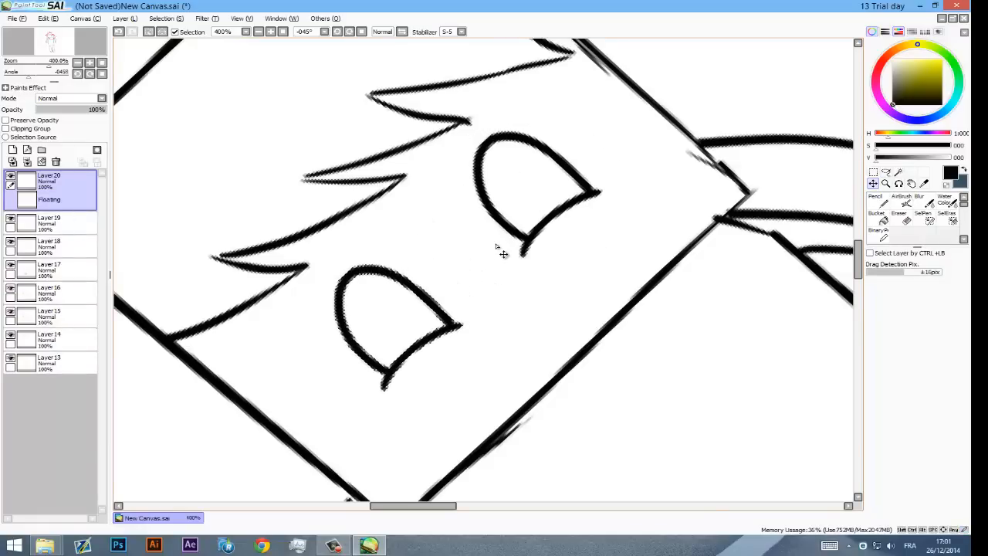
key("ctrl+t")
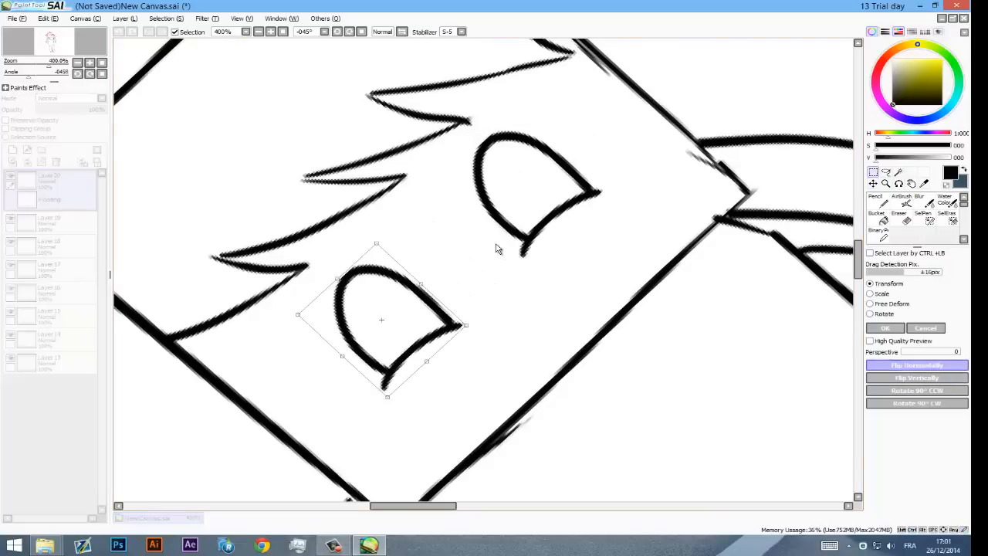
left_click(918, 365)
key("Return")
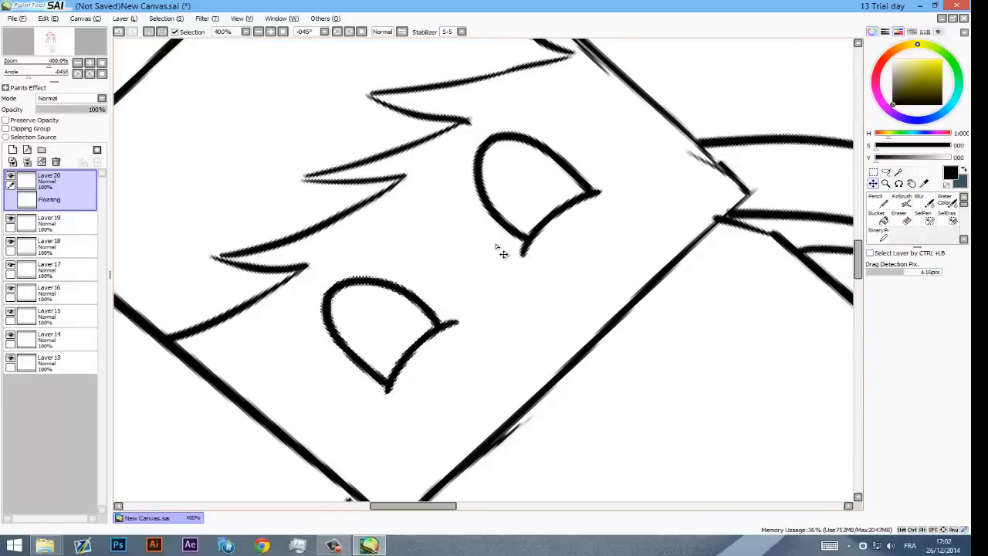
Step: Deselect the copied eye, add a new layer and draw a short curved nose line between the eyes, redrawing it once
key("n")
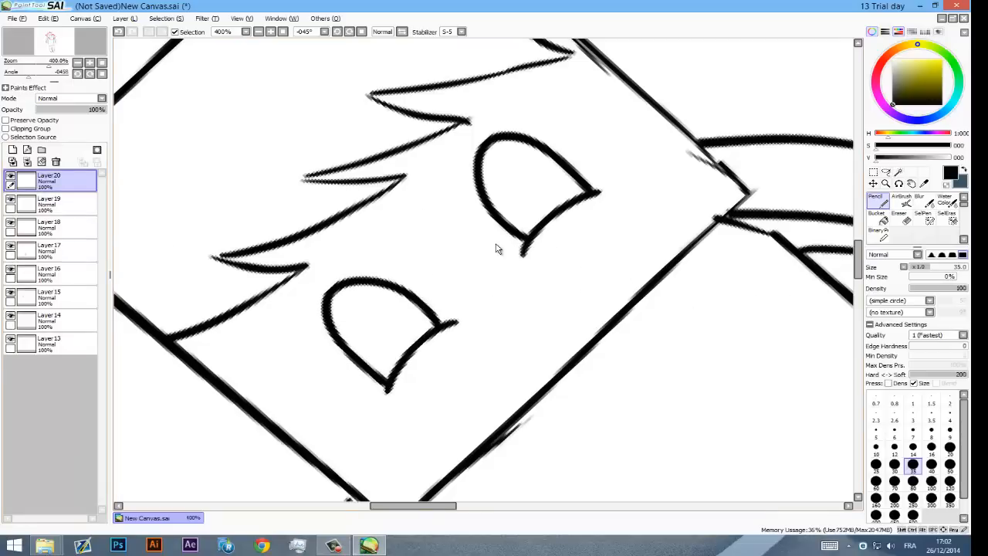
key("ctrl+shift+n")
left_click(496, 321)
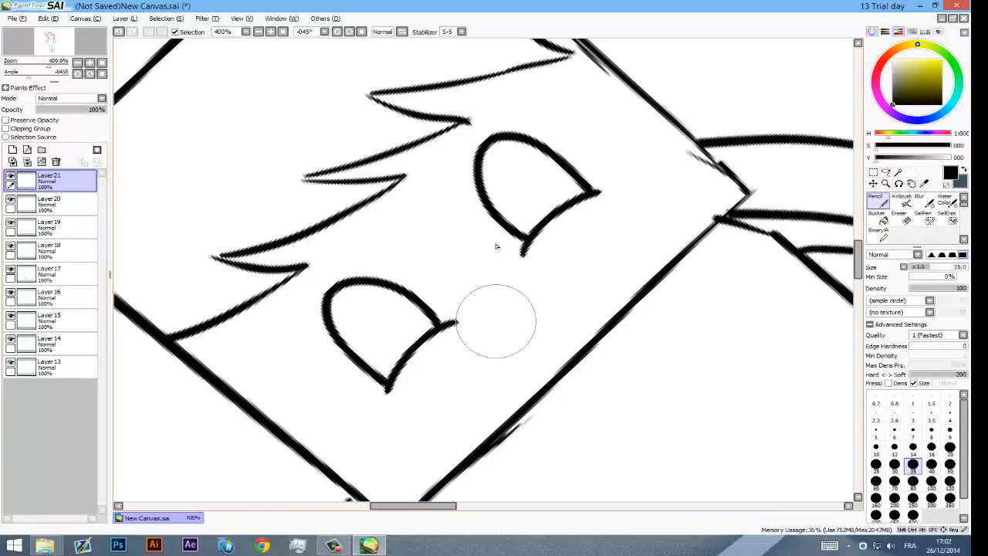
left_click_drag(497, 321, 518, 290)
key("ctrl+z")
mouse_move(495, 322)
left_mouse_down()
mouse_move(500, 297)
mouse_move(522, 292)
left_mouse_up()
key("space")
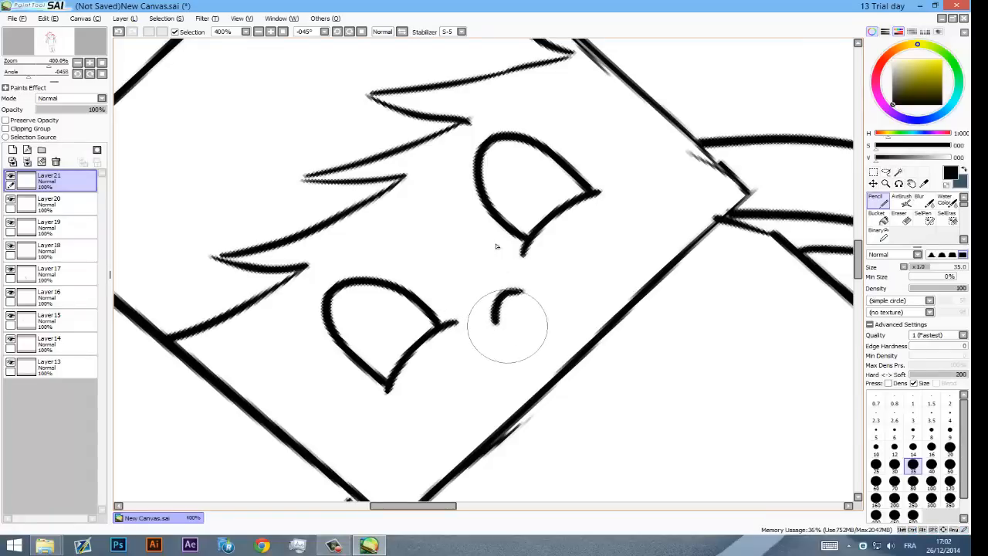
Step: Draw a short straight mouth line below the nose, undoing and redrawing it until it is clean
mouse_move(465, 284)
left_mouse_down()
mouse_move(476, 312)
mouse_move(511, 335)
left_mouse_up()
mouse_move(515, 271)
left_mouse_down()
mouse_move(541, 293)
mouse_move(507, 294)
mouse_move(523, 279)
left_mouse_up()
key("space")
key("ctrl+z")
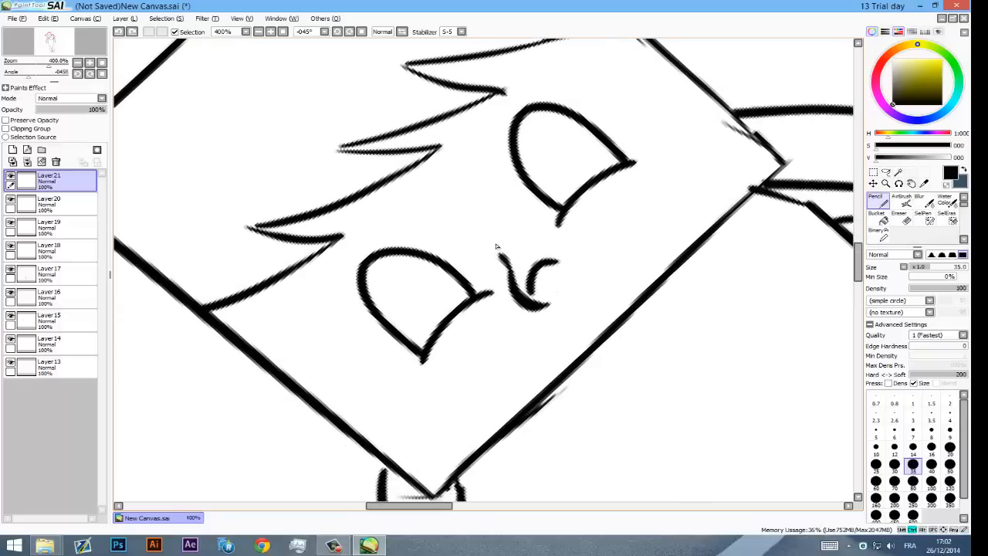
key("ctrl+z")
key("ctrl+z")
key("ctrl+z")
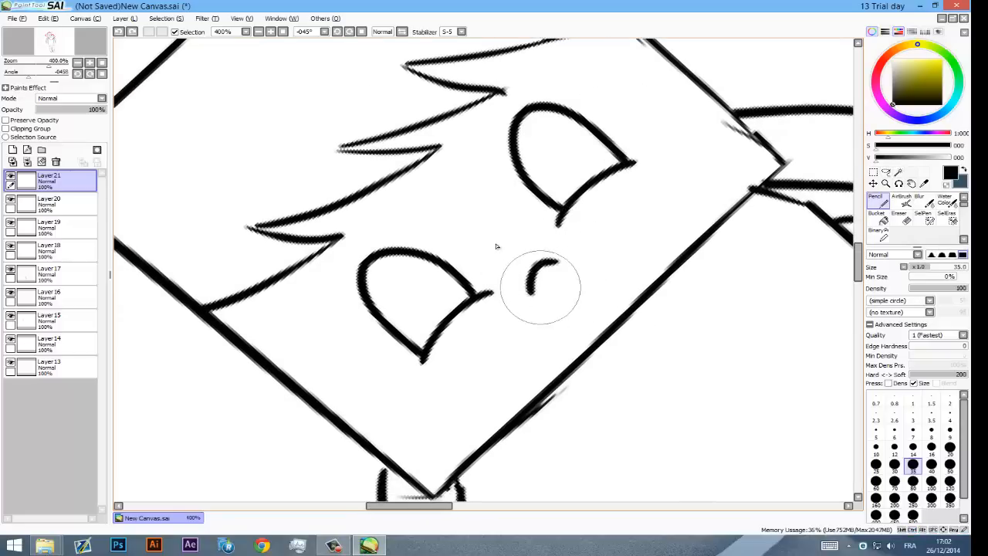
left_click_drag(587, 268, 610, 256)
key("ctrl+z")
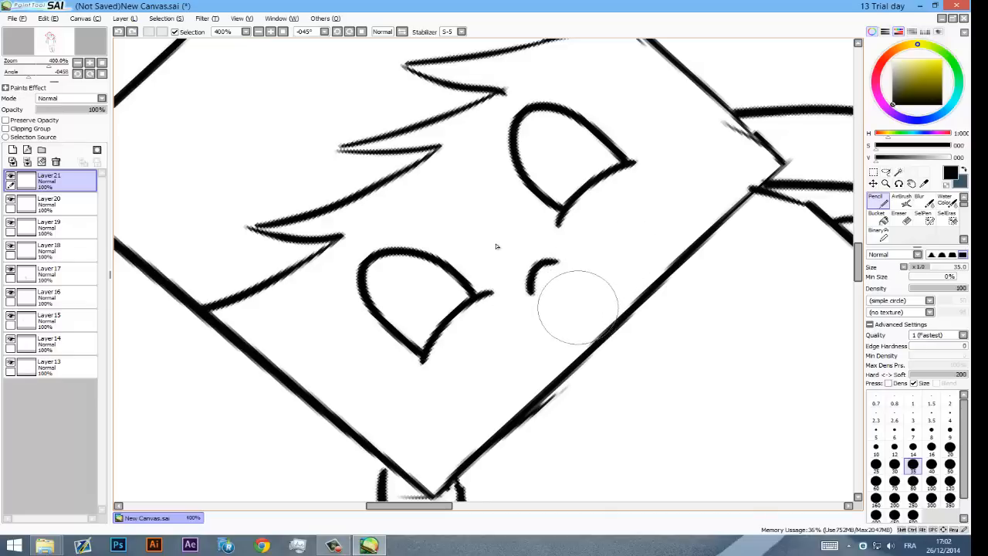
left_click_drag(557, 317, 603, 271)
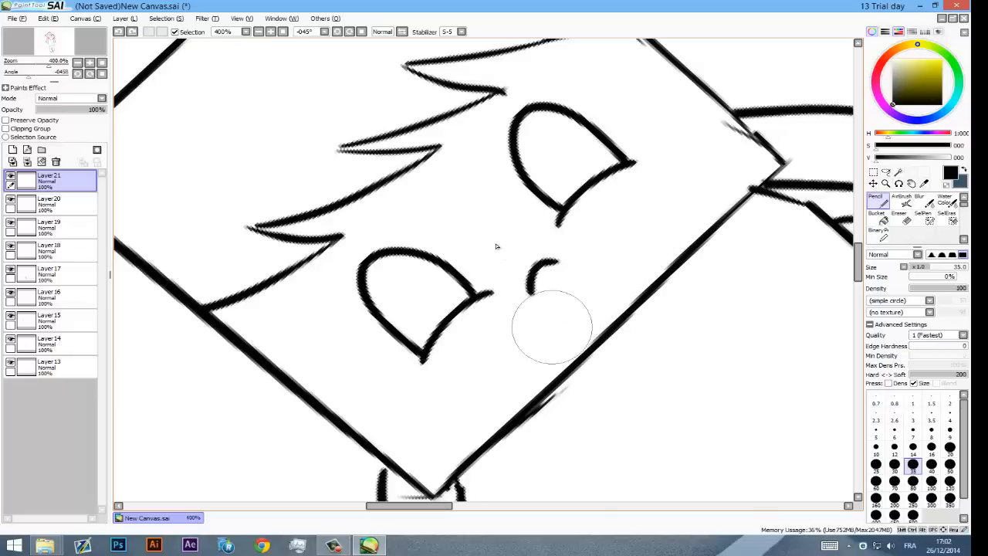
key("ctrl+z")
left_click_drag(553, 321, 594, 281)
Step: Sketch an open smiling mouth with a pointed tooth in the empty area beside the head
key("space")
mouse_move(623, 231)
left_mouse_down()
mouse_move(569, 329)
mouse_move(464, 470)
left_mouse_up()
mouse_move(495, 244)
left_mouse_down()
mouse_move(507, 151)
mouse_move(436, 255)
left_mouse_up()
mouse_move(576, 156)
left_mouse_down()
mouse_move(674, 87)
mouse_move(685, 133)
mouse_move(674, 206)
mouse_move(694, 198)
mouse_move(652, 220)
mouse_move(593, 150)
mouse_move(614, 171)
mouse_move(620, 165)
mouse_move(614, 185)
mouse_move(648, 207)
left_mouse_up()
left_click_drag(496, 244, 529, 197)
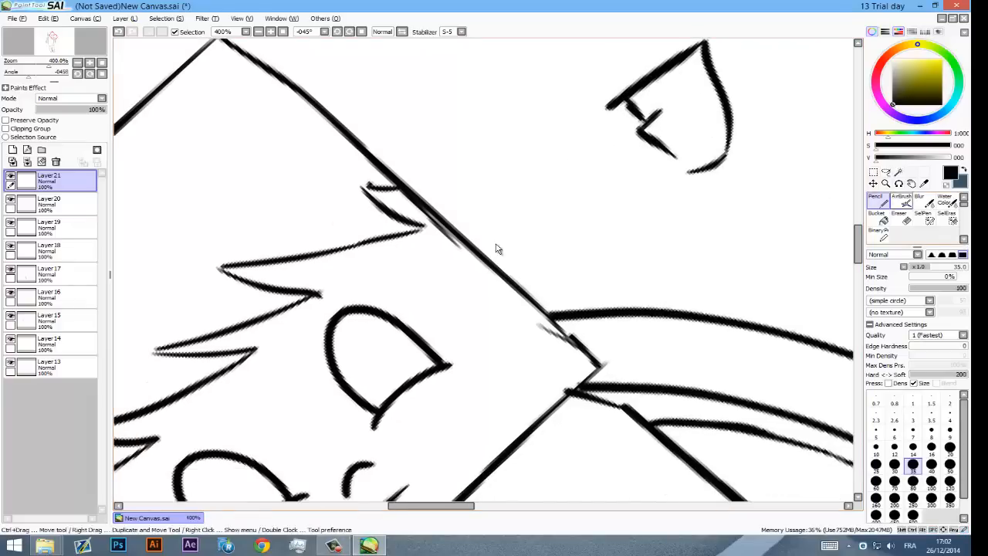
Step: Lasso the open mouth sketch and move it onto the face, over the nose and mouth line
left_click(873, 184)
double_click(886, 172)
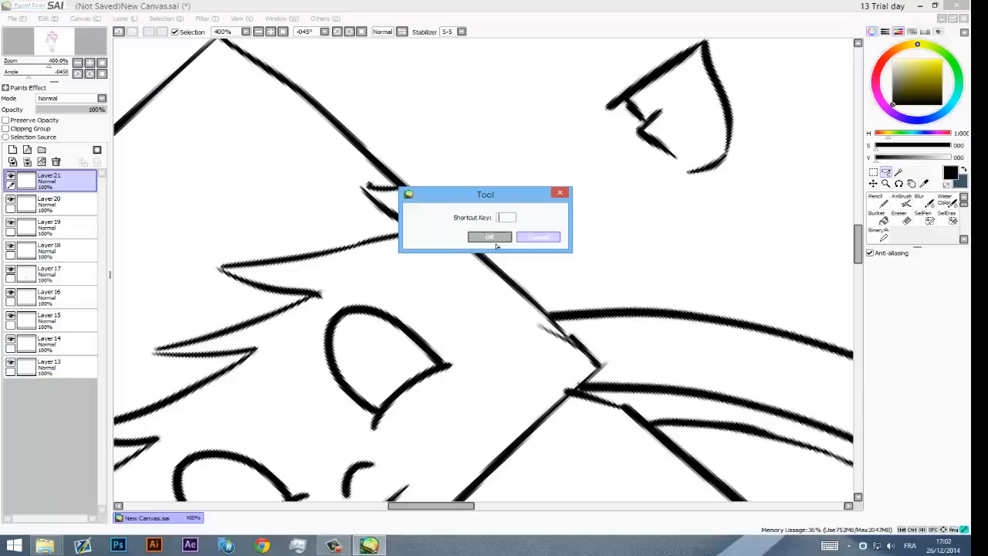
key("Escape")
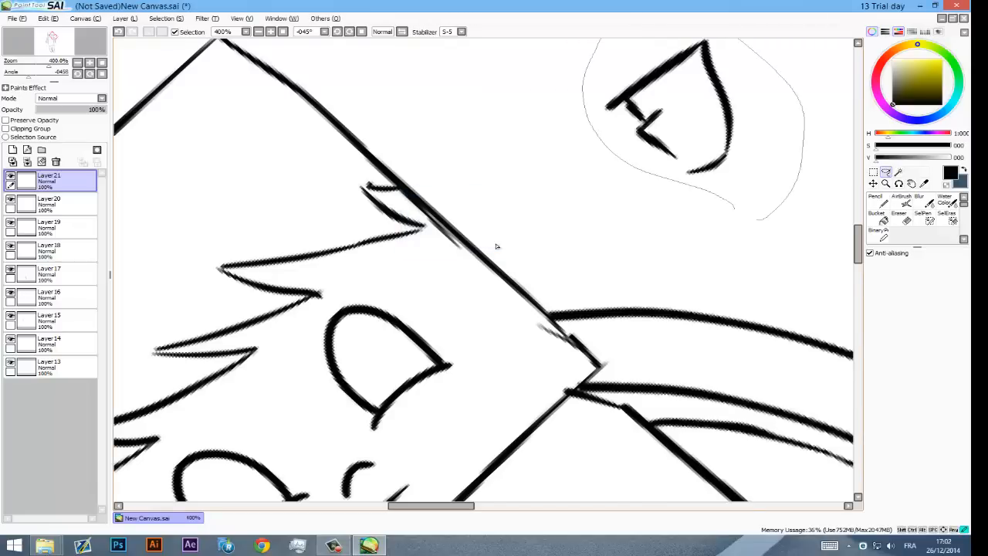
left_click_drag(752, 48, 739, 39)
left_click_drag(695, 116, 489, 299)
left_click_drag(638, 193, 615, 297)
key("ctrl+z")
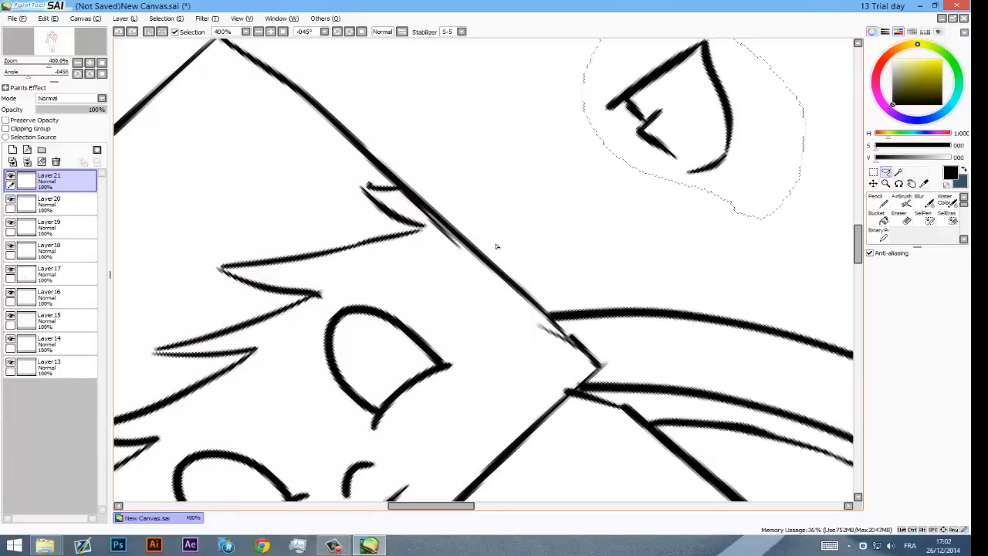
key("ctrl+t")
mouse_move(496, 245)
left_mouse_down()
mouse_move(549, 175)
mouse_move(501, 241)
left_mouse_up()
mouse_move(741, 70)
left_mouse_down()
mouse_move(504, 377)
mouse_move(425, 450)
left_mouse_up()
left_click_drag(496, 246, 603, 51)
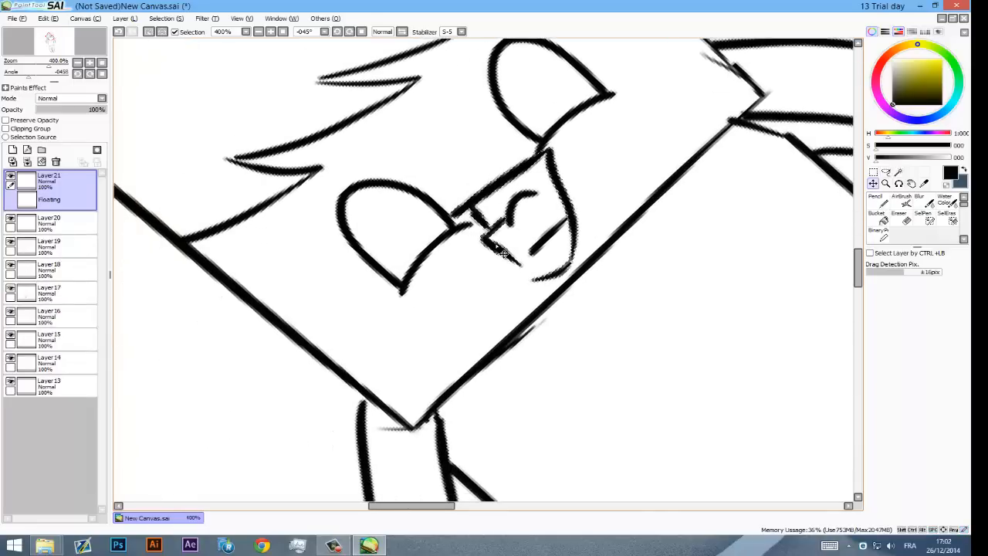
Step: Reset the canvas rotation to 0° and undo the open mouth sketch, keeping only the simple mouth line
key("ctrl+d")
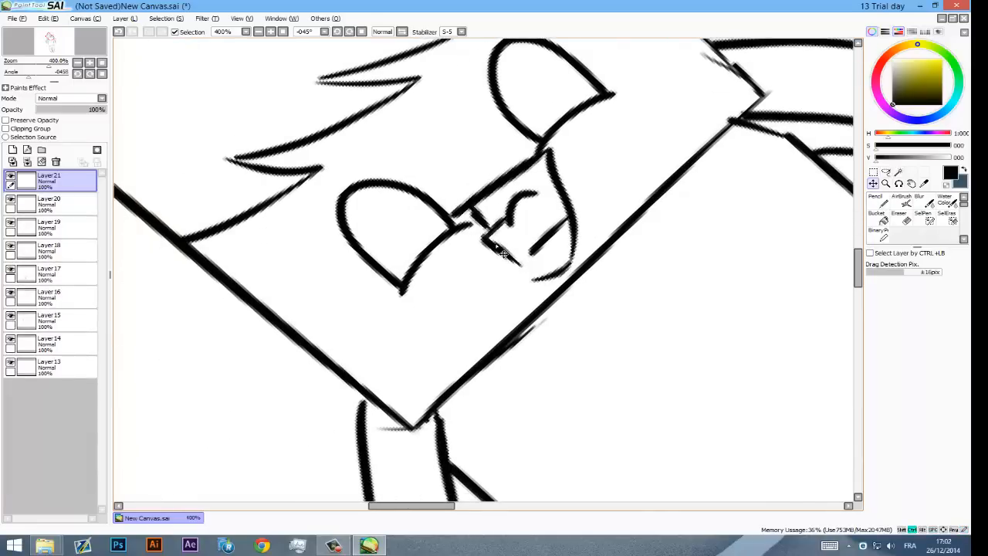
key("ctrl+z")
key("Delete")
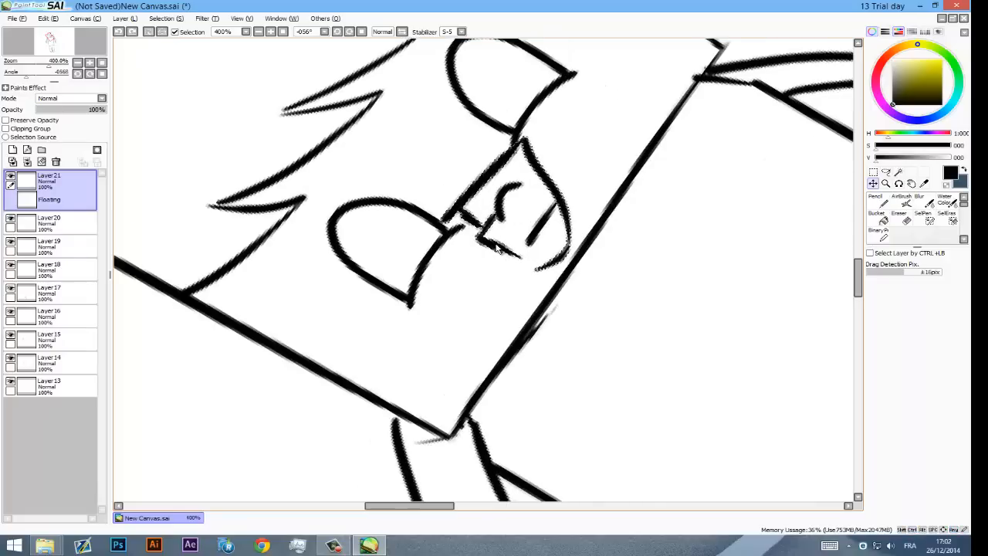
left_click(324, 32)
left_click(306, 42)
key("ctrl+z")
mouse_move(497, 245)
left_mouse_down()
mouse_move(318, 280)
mouse_move(215, 322)
left_mouse_up()
key("ctrl+d")
key("ctrl+z")
key("ctrl+z")
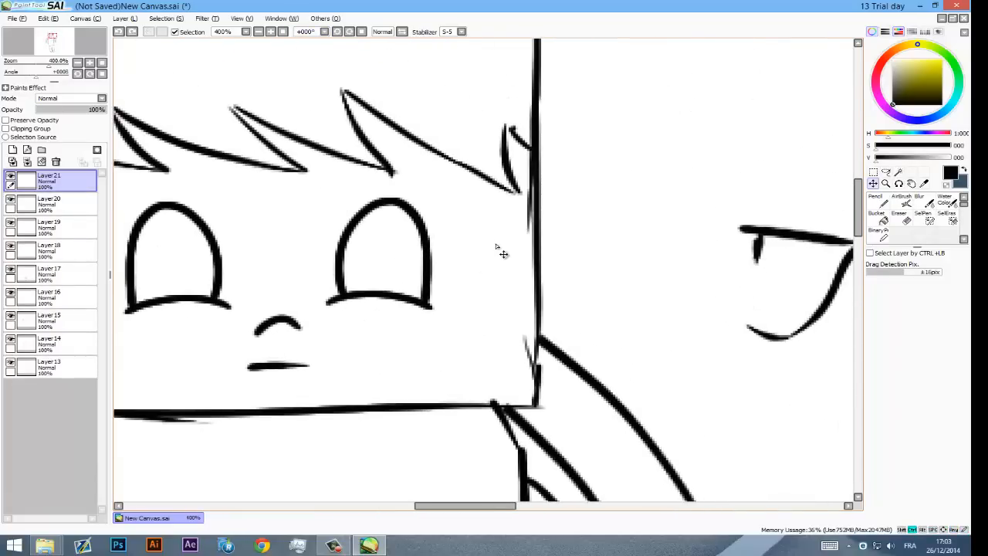
key("ctrl+z")
key("ctrl+z")
Step: Find the head outline's layer by toggling visibility, select Layer13 and erase the upper part of the head's right edge
mouse_move(497, 246)
left_mouse_down()
mouse_move(517, 225)
mouse_move(734, 136)
mouse_move(734, 121)
left_mouse_up()
scroll(502, 255, "down", 4)
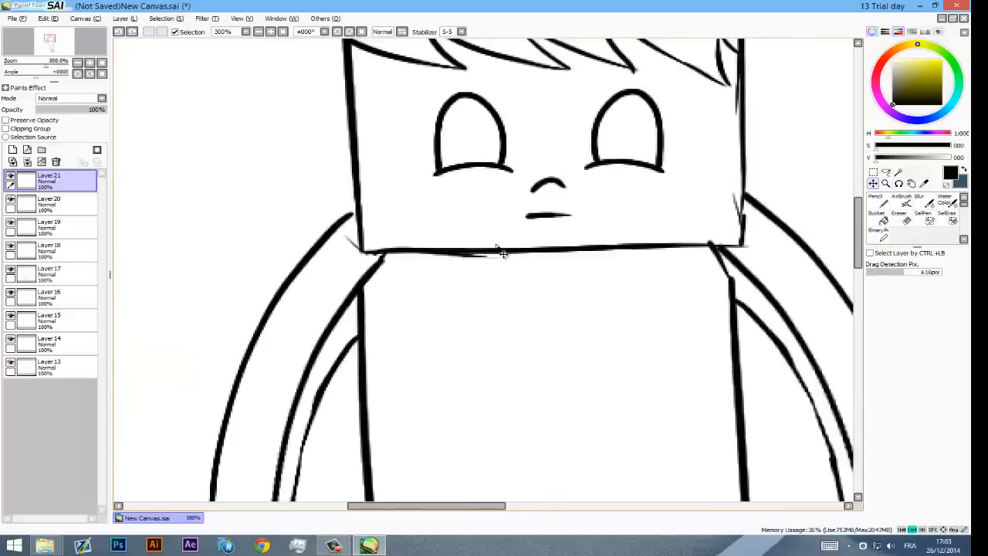
left_click_drag(495, 244, 440, 314)
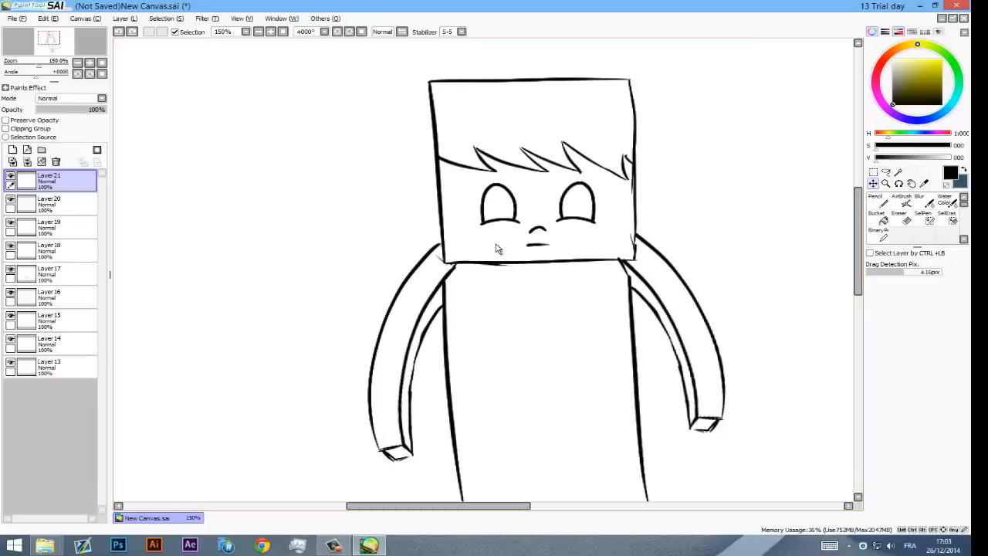
key("e")
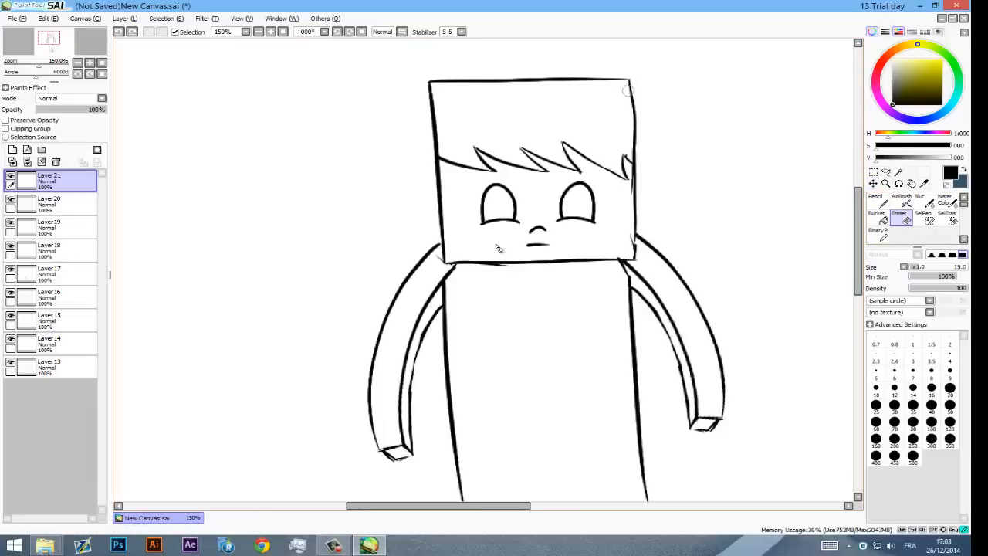
left_click(61, 345)
left_click(11, 339)
left_click(11, 339)
left_click(10, 362)
left_click(11, 362)
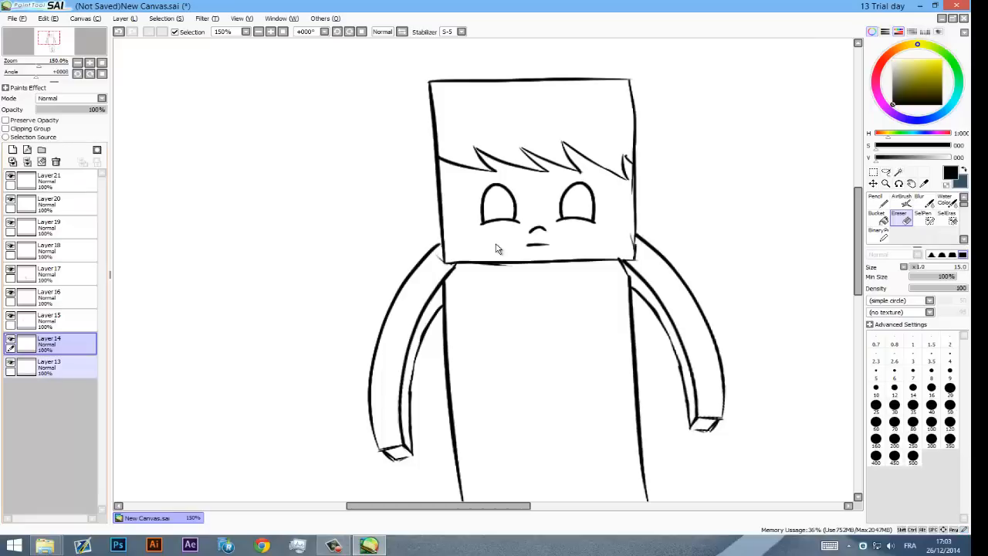
left_click(62, 368)
left_click(11, 362)
left_click(11, 362)
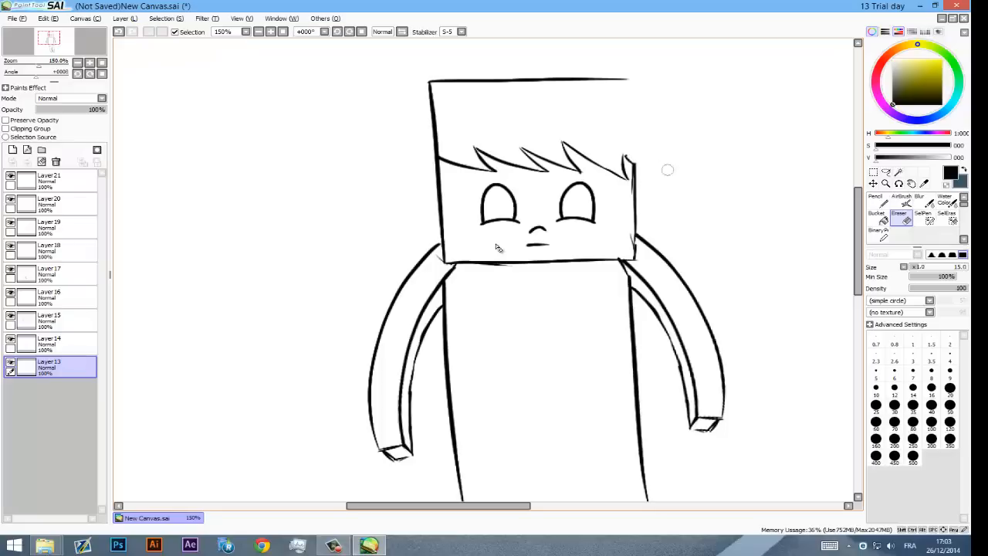
Step: Draw jagged hair spikes with the Pencil along the head's erased edge and join them to the top line
key("n")
left_click_drag(622, 157, 682, 162)
mouse_move(637, 136)
left_mouse_down()
mouse_move(672, 163)
mouse_move(644, 152)
mouse_move(629, 127)
mouse_move(663, 139)
left_mouse_up()
key("ctrl+z")
left_click_drag(626, 98, 656, 138)
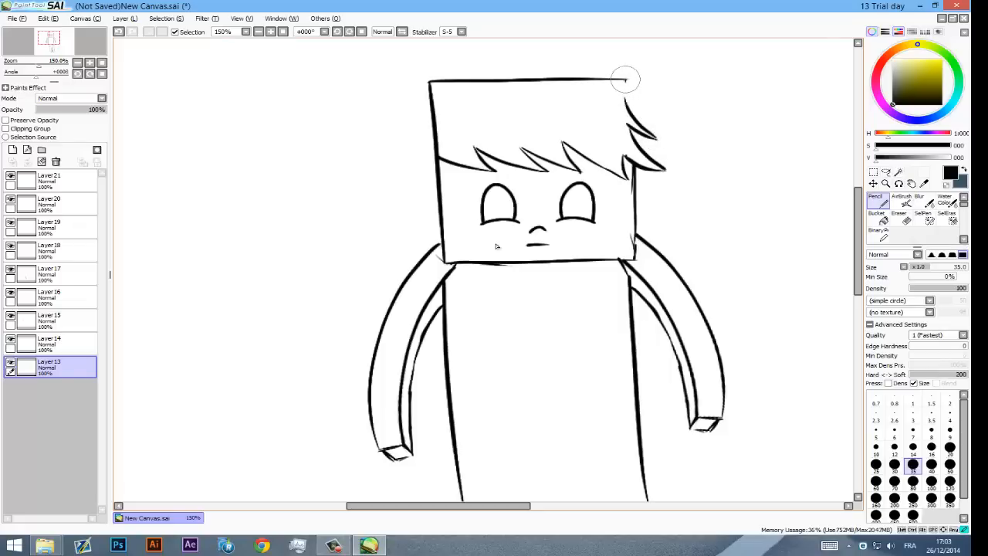
left_click_drag(496, 245, 496, 246)
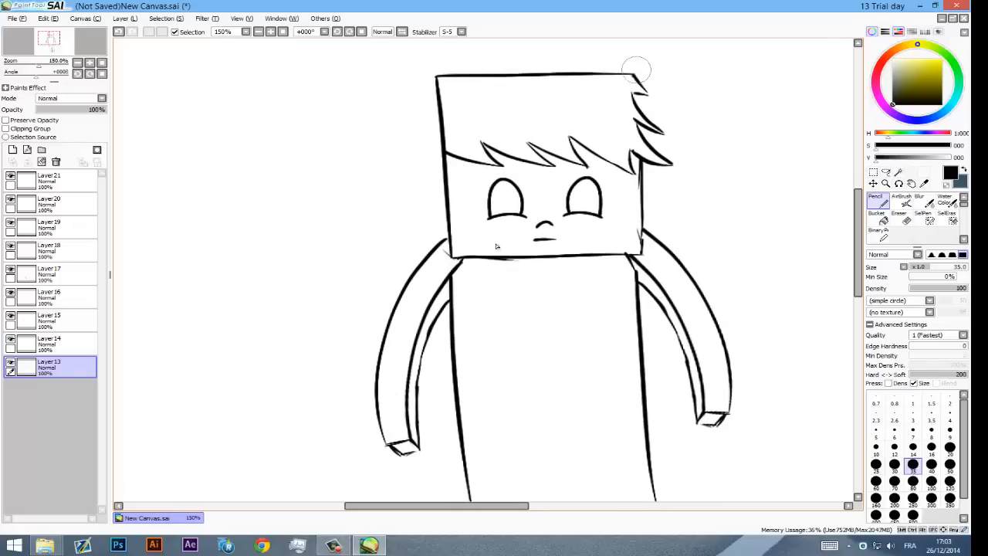
left_click_drag(634, 74, 633, 94)
left_click_drag(497, 246, 508, 284)
Step: Erase the head's upper-left corner and draw a small hair tuft there with the Pencil
key("e")
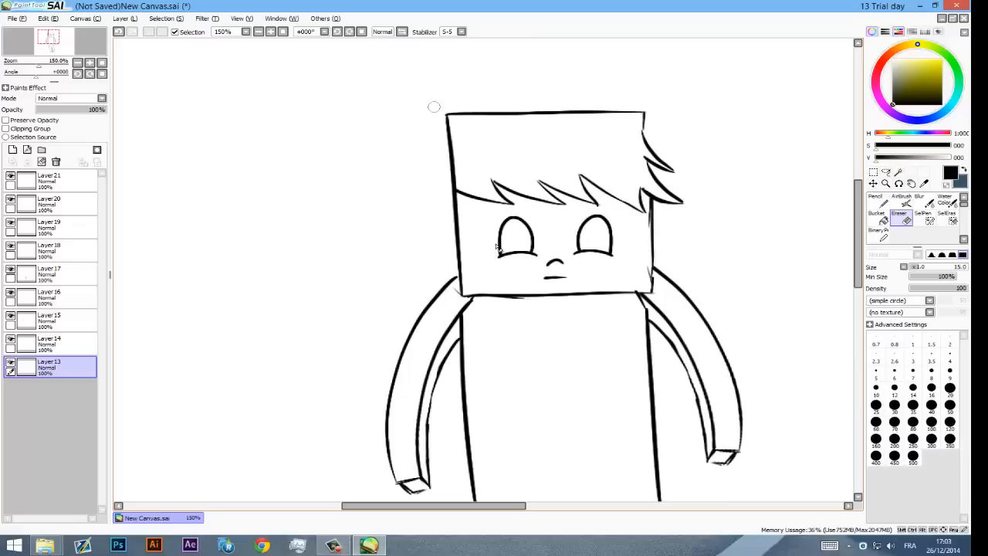
key("n")
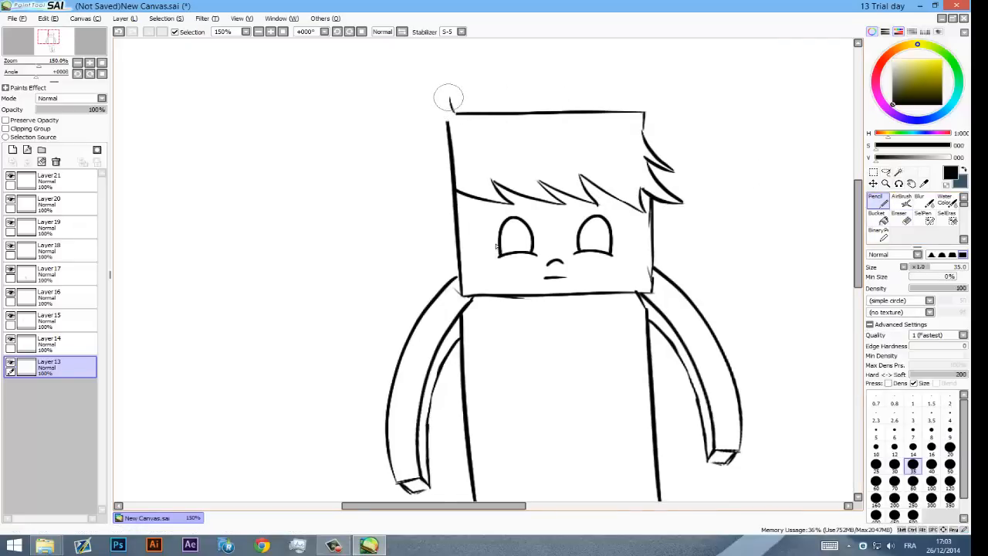
mouse_move(445, 100)
left_mouse_down()
mouse_move(453, 117)
mouse_move(434, 103)
mouse_move(441, 122)
mouse_move(453, 117)
left_mouse_up()
Step: Draw short sleeve hem lines across the upper part of both arms, including their inner side faces
mouse_move(497, 245)
left_mouse_down()
mouse_move(461, 183)
mouse_move(429, 230)
mouse_move(418, 210)
mouse_move(500, 193)
left_mouse_up()
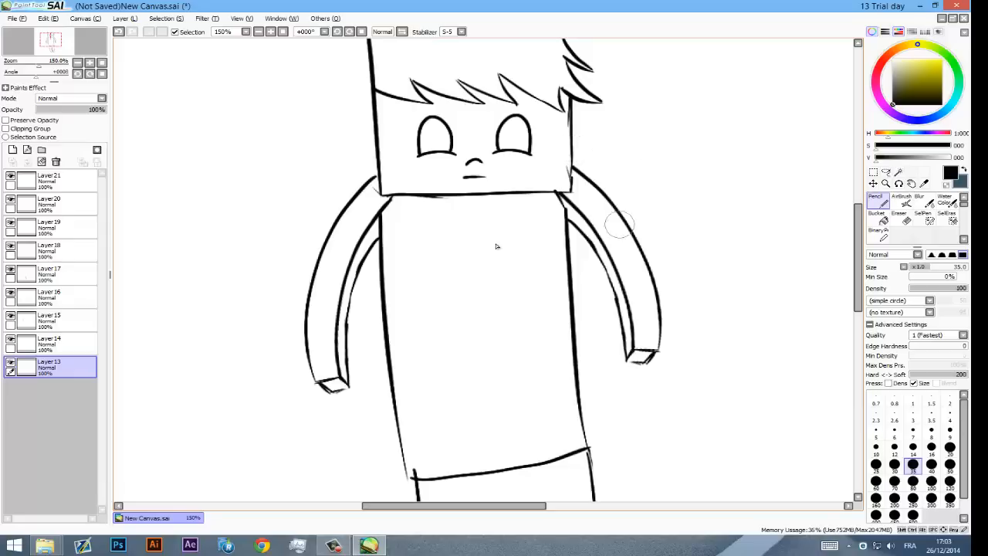
left_click_drag(595, 230, 619, 216)
left_click_drag(595, 251, 607, 223)
key("space")
left_click_drag(497, 244, 495, 245)
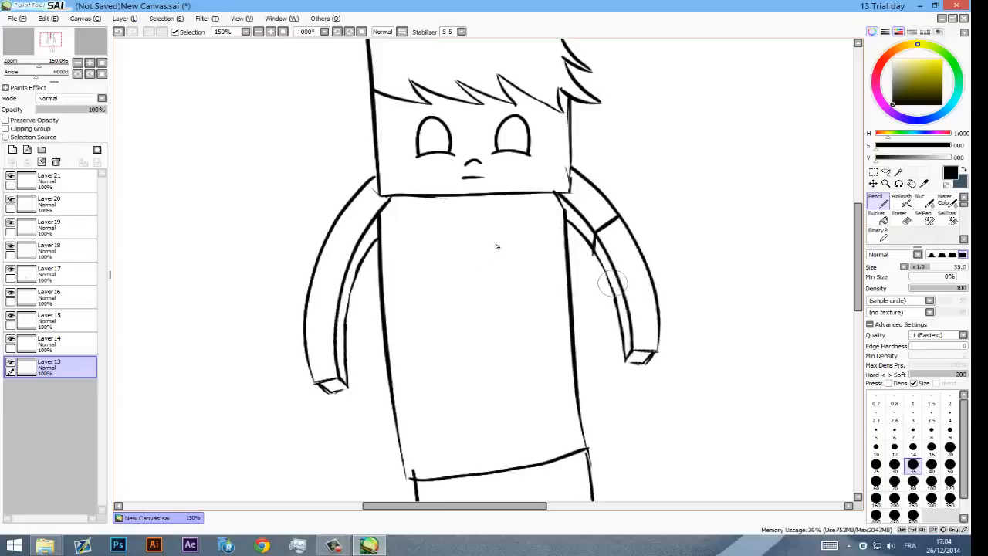
left_click_drag(495, 245, 513, 212)
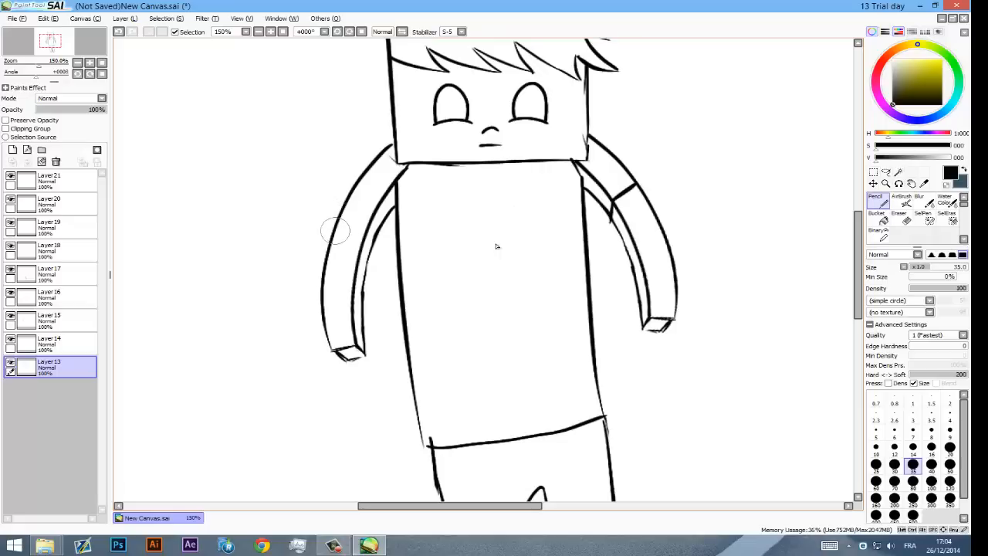
Step: Try drawing a collar notch and a long jacket front edge down the torso, undoing the uneven strokes
key("space")
left_click_drag(496, 247, 462, 179)
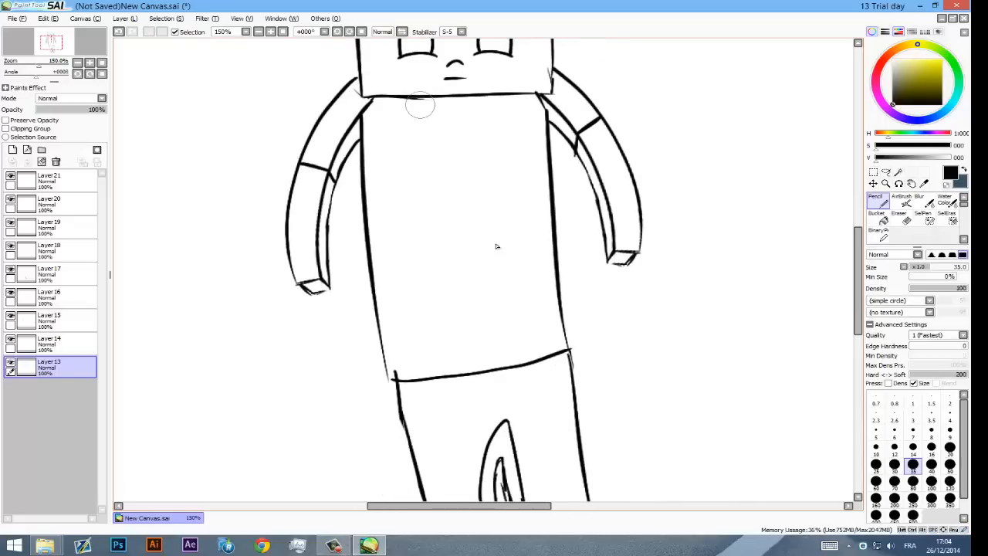
key("ctrl+z")
mouse_move(419, 112)
left_mouse_down()
mouse_move(434, 97)
mouse_move(448, 208)
left_mouse_up()
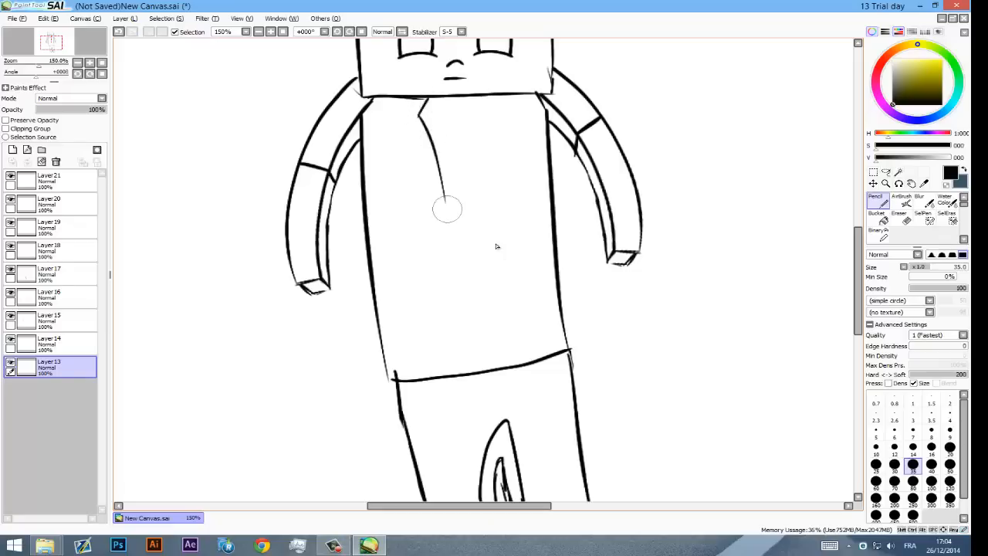
key("ctrl+z")
mouse_move(417, 108)
left_mouse_down()
mouse_move(422, 98)
mouse_move(427, 236)
left_mouse_up()
left_click_drag(427, 205, 435, 352)
key("ctrl+z")
key("ctrl+z")
key("ctrl+z")
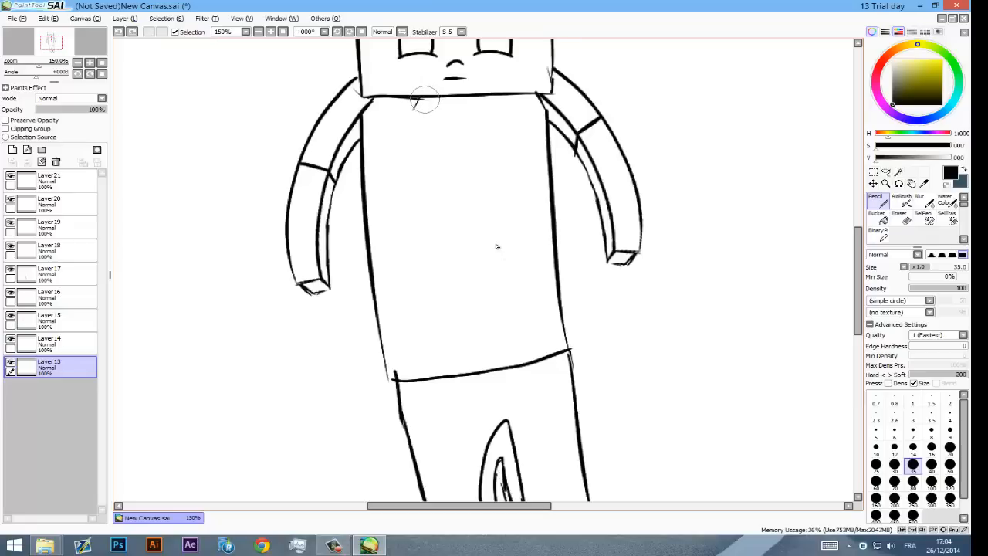
Step: Draw both front edges of an open jacket with collar notches from neck to waist, plus a line along the torso's lower-left side
mouse_move(423, 98)
left_mouse_down()
mouse_move(445, 357)
mouse_move(479, 282)
mouse_move(470, 121)
left_mouse_up()
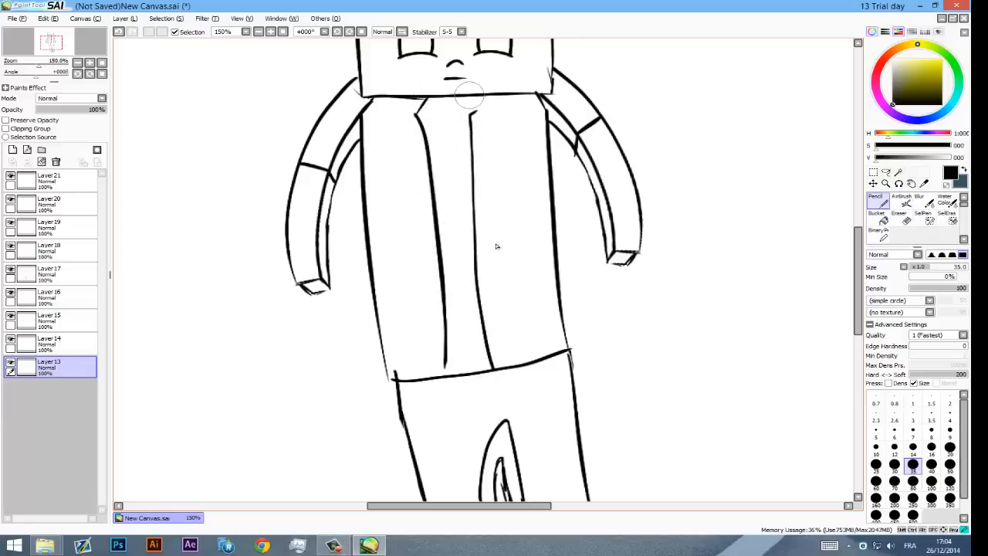
key("ctrl+z")
left_click_drag(469, 96, 466, 193)
mouse_move(475, 314)
left_mouse_down()
mouse_move(484, 370)
mouse_move(447, 372)
mouse_move(386, 333)
left_mouse_up()
left_click_drag(382, 279, 391, 378)
Step: Identify the legs' layer by toggling Layer18 and Layer17, and erase both legs below the waist on Layer17 with the Eraser at size 100
scroll(497, 246, "up", 3)
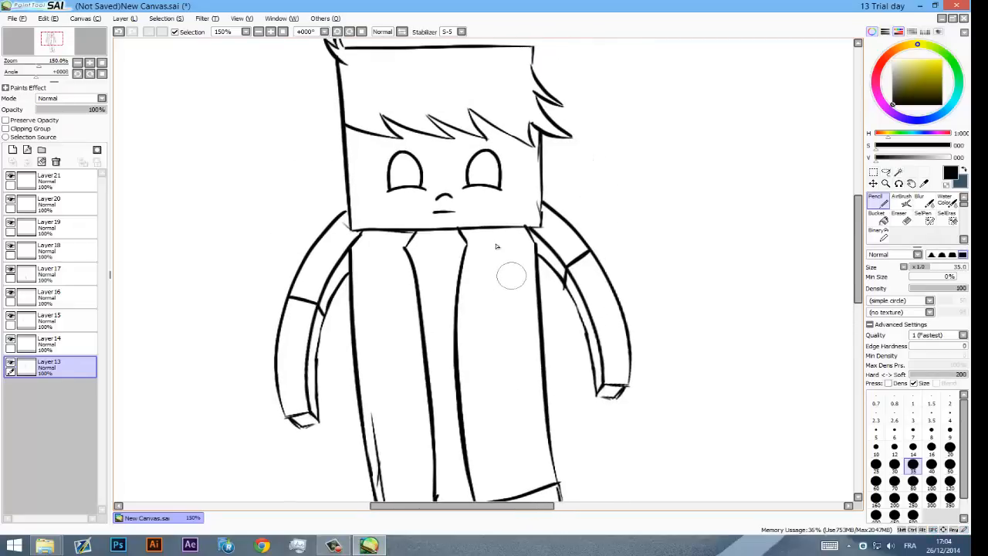
scroll(496, 246, "down", 2)
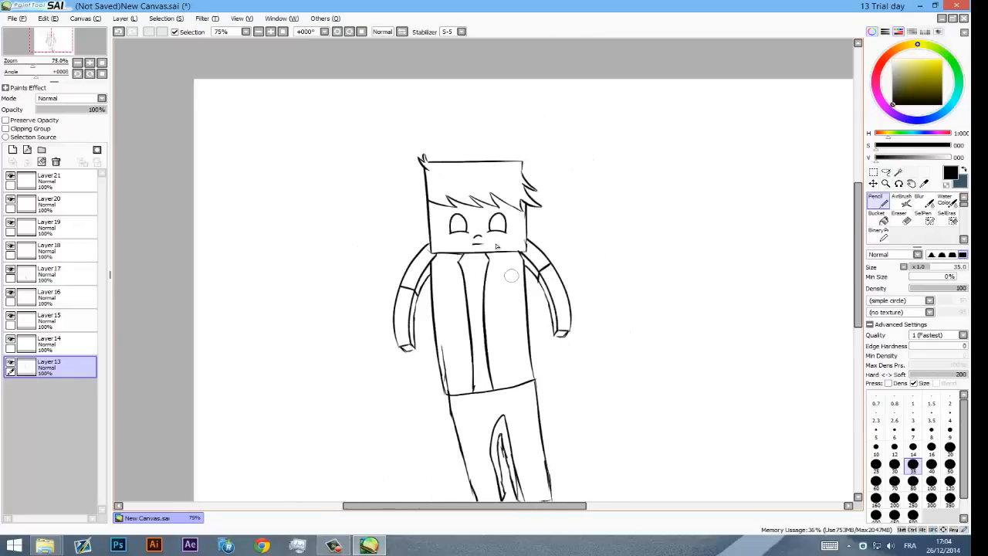
left_click_drag(563, 322, 529, 255)
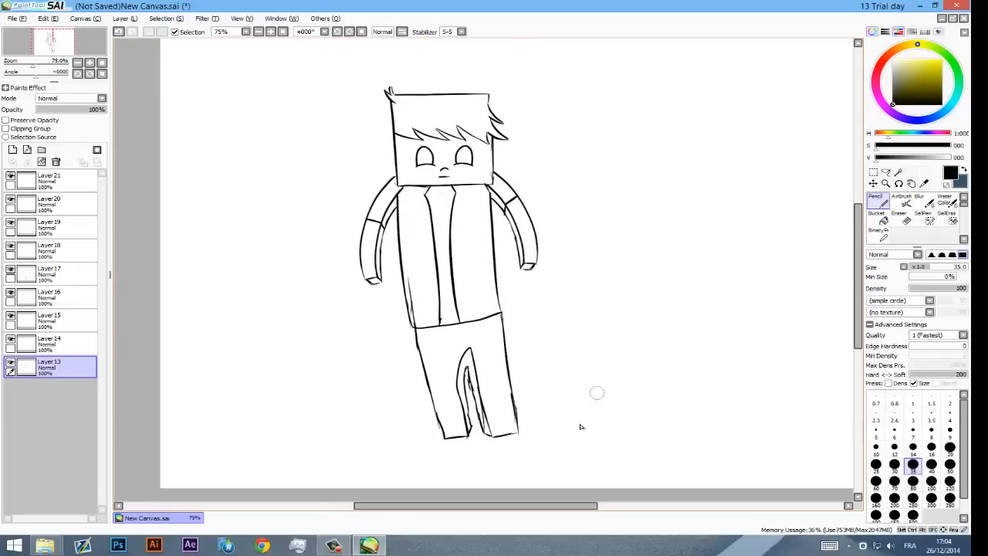
left_click(900, 221)
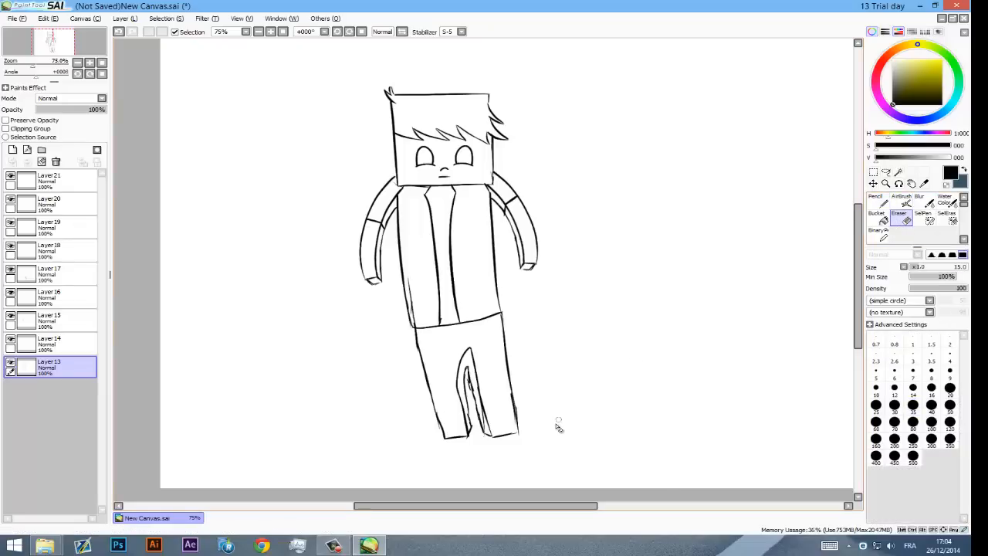
left_click(931, 421)
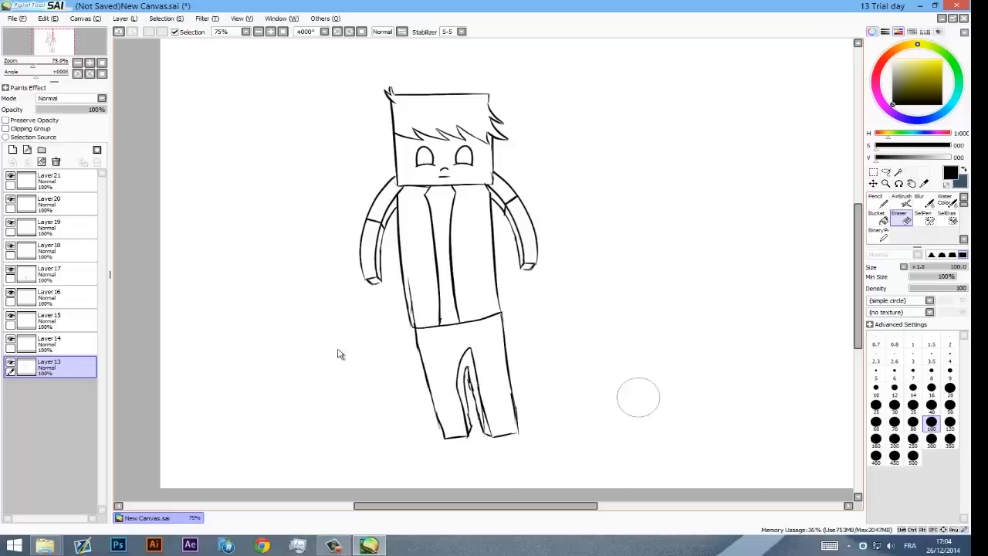
left_click(10, 245)
left_click(11, 247)
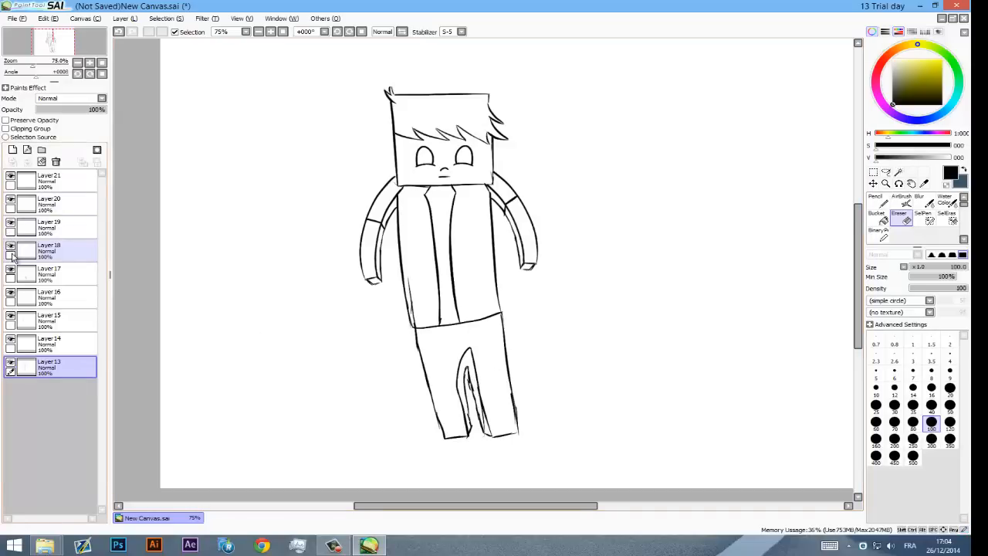
left_click(11, 269)
left_click(11, 269)
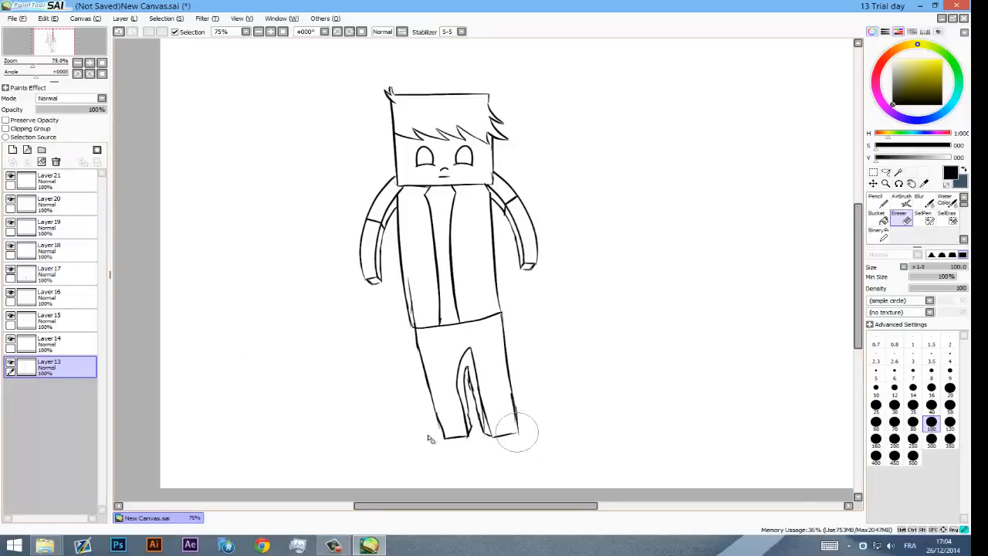
left_click(11, 269)
left_click(11, 268)
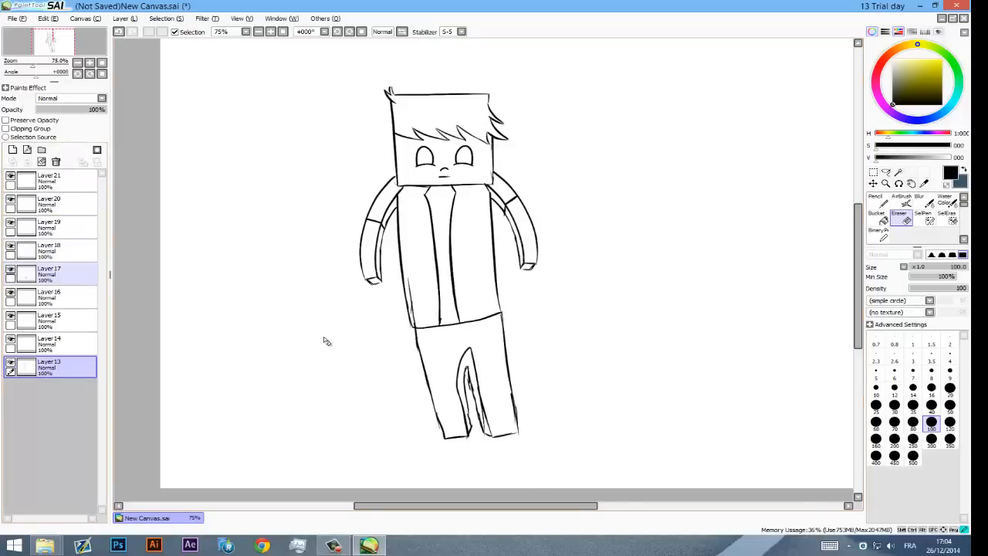
left_click(49, 274)
mouse_move(552, 463)
left_mouse_down()
mouse_move(456, 393)
mouse_move(470, 360)
mouse_move(528, 430)
mouse_move(437, 446)
mouse_move(409, 351)
mouse_move(451, 355)
left_mouse_up()
mouse_move(544, 374)
left_mouse_down()
mouse_move(512, 342)
mouse_move(549, 342)
left_mouse_up()
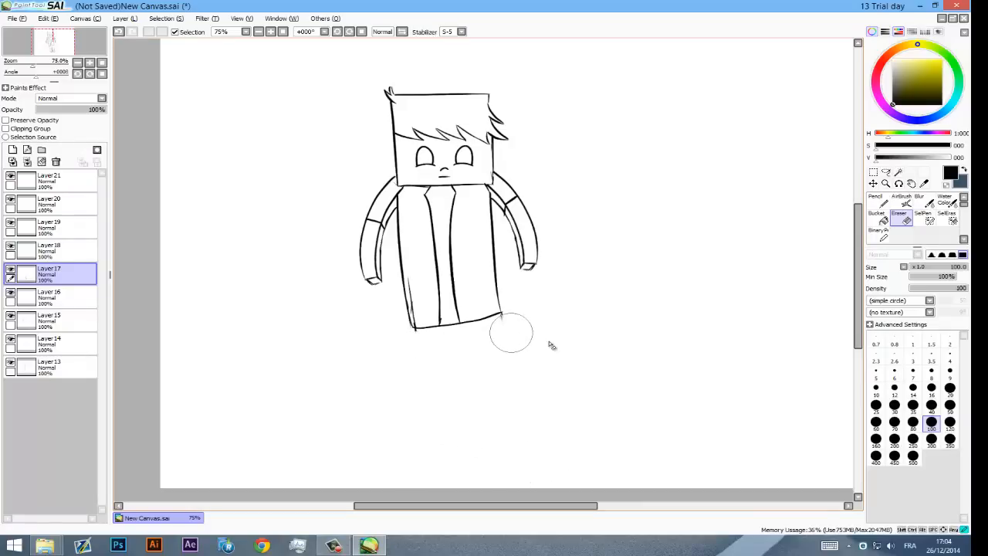
Step: Redraw straighter legs below the waist with the Pencil, including both outer edges, the foot lines and an arched gap between them
left_click(889, 199)
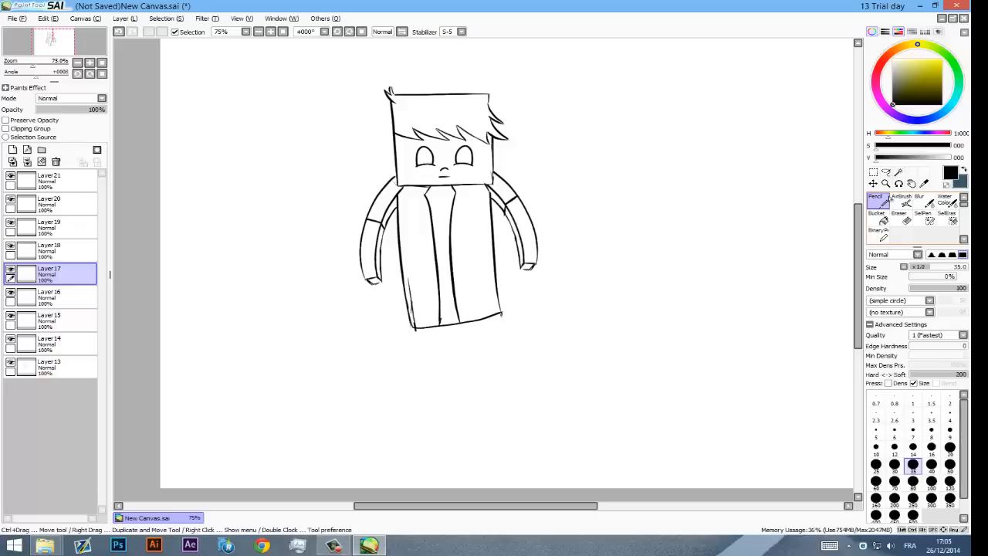
left_click_drag(500, 309, 488, 442)
key("ctrl+z")
left_click_drag(409, 322, 411, 411)
key("ctrl+z")
left_click_drag(410, 328, 409, 403)
key("ctrl+z")
left_click_drag(409, 374, 424, 447)
left_click_drag(500, 312, 501, 454)
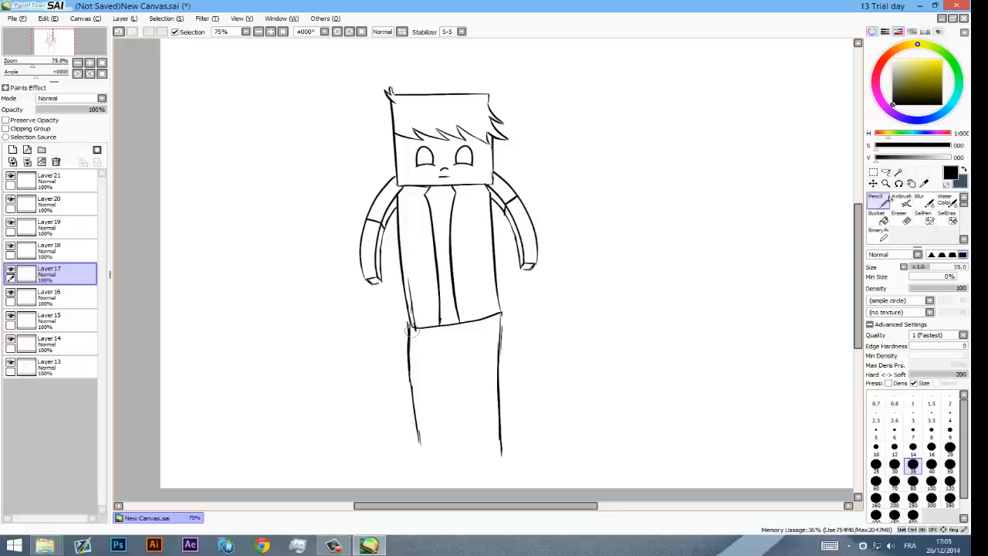
left_click_drag(409, 326, 415, 419)
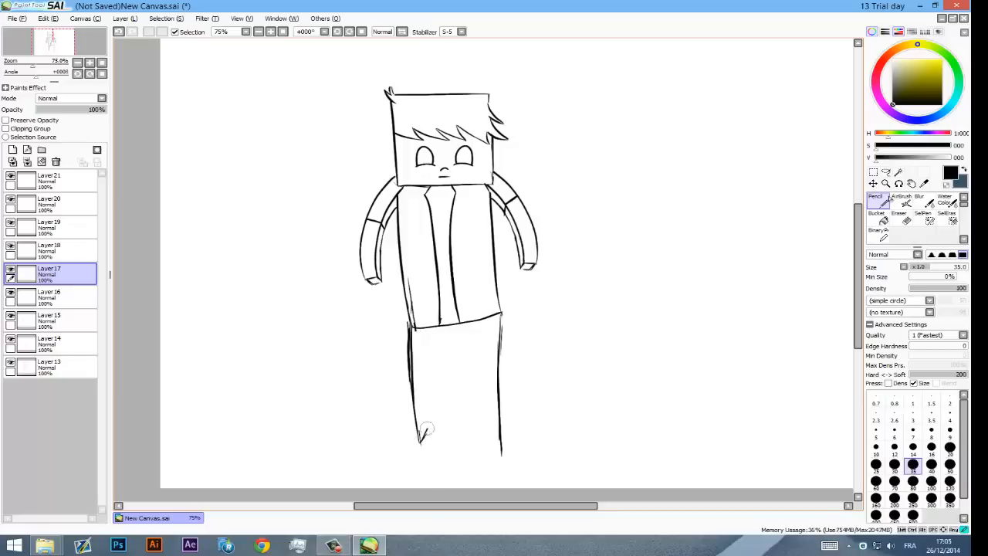
key("ctrl+z")
mouse_move(420, 442)
left_mouse_down()
mouse_move(452, 365)
mouse_move(478, 449)
left_mouse_up()
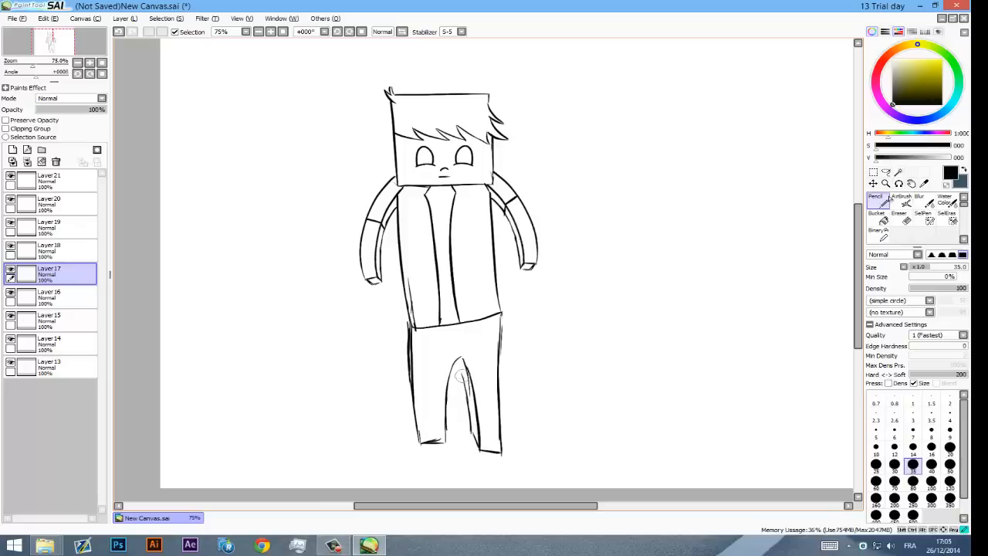
Step: Try to add a narrow side face along the outer edge of the left-hand leg
scroll(463, 363, "down", 2)
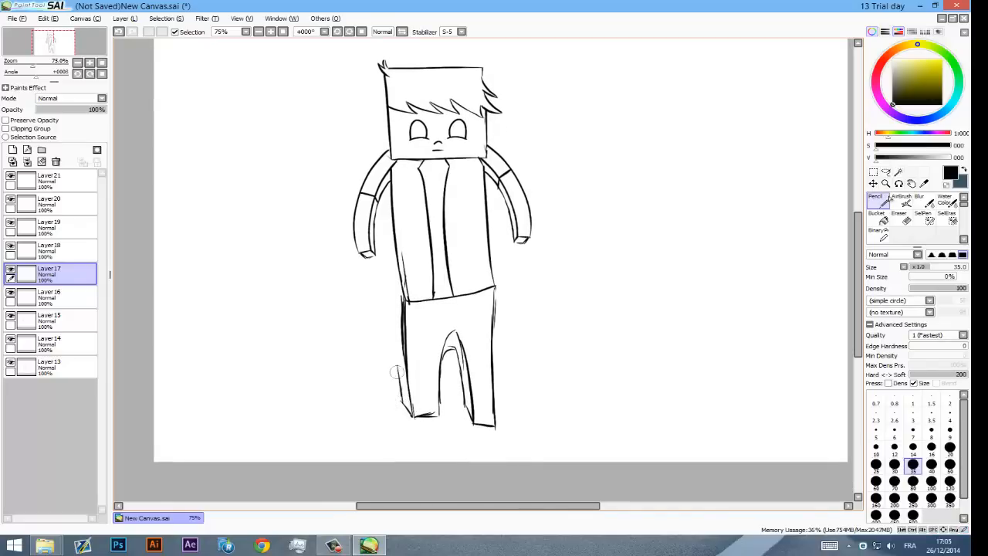
left_click_drag(394, 336, 394, 305)
key("ctrl+z")
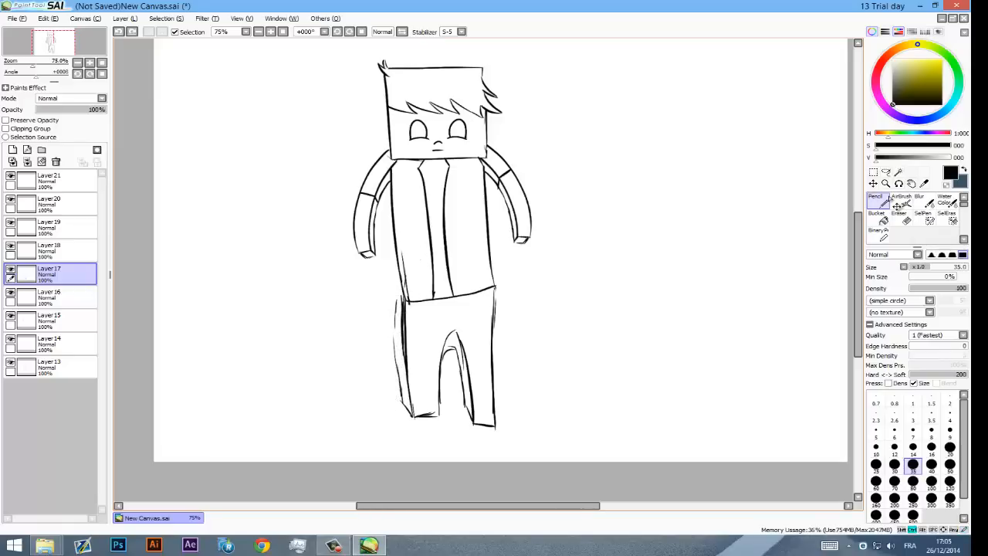
key("ctrl+z")
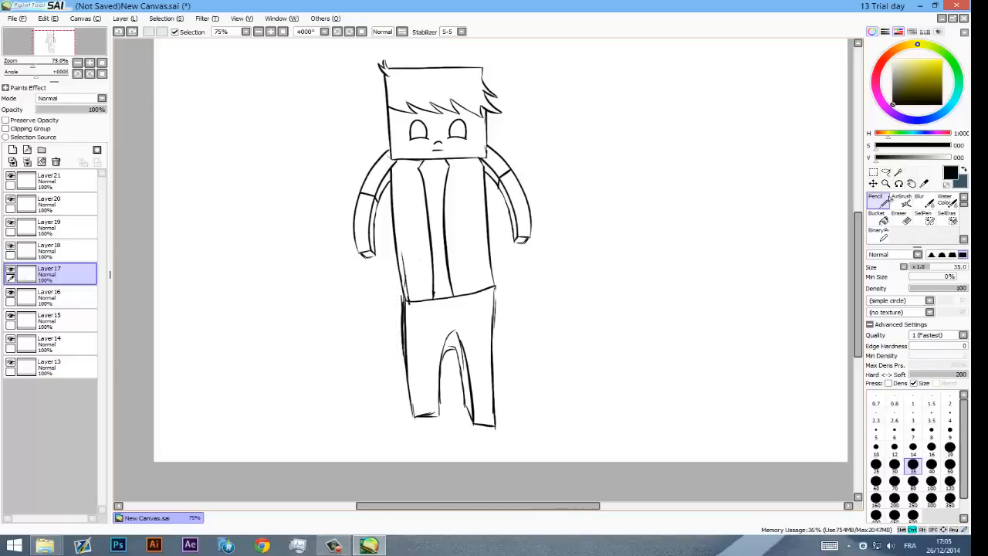
Step: Try to clean up the rough outer and inner leg edges with the Eraser, undoing the erasures
mouse_move(700, 264)
left_mouse_down()
mouse_move(700, 328)
mouse_move(741, 306)
mouse_move(749, 269)
mouse_move(808, 245)
left_mouse_up()
left_click(901, 218)
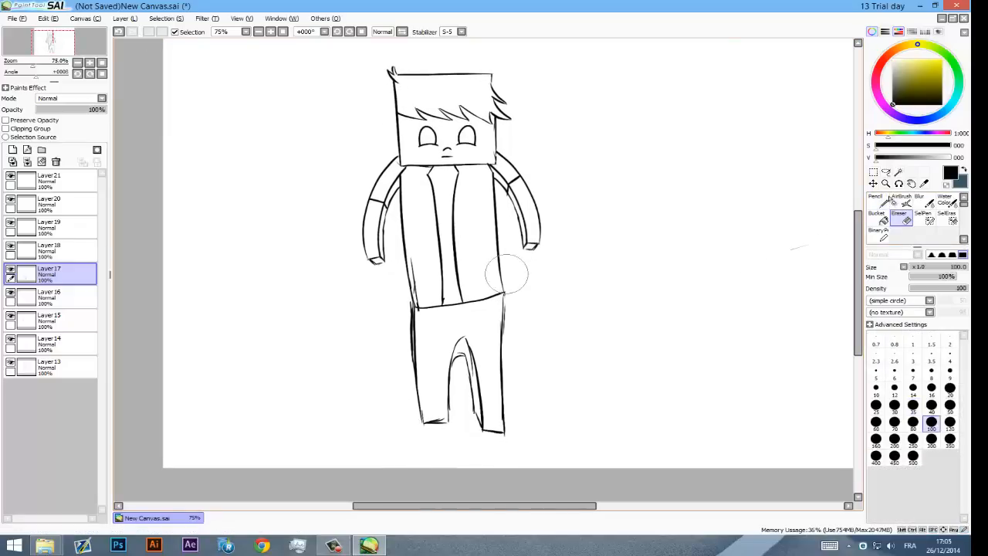
left_click_drag(392, 351, 382, 309)
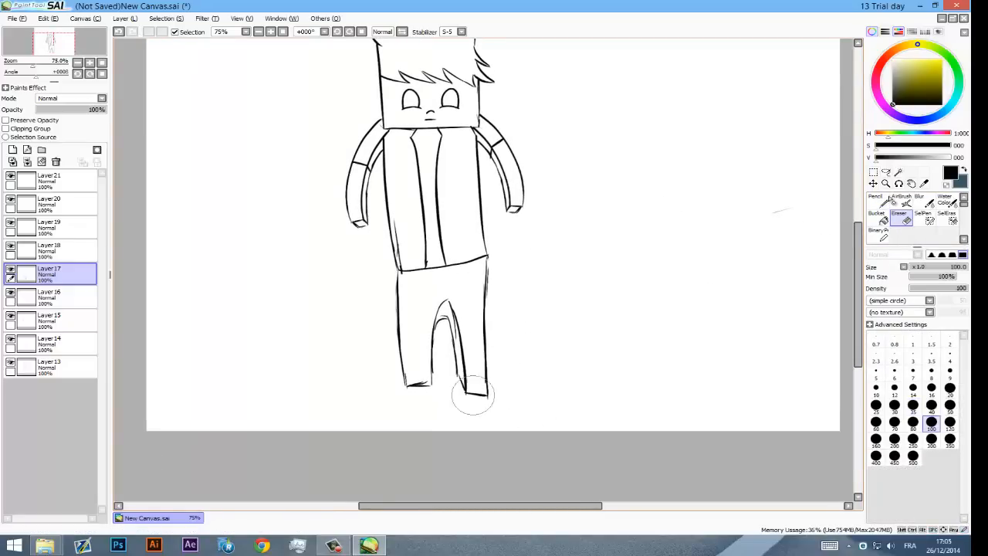
left_click_drag(491, 285, 484, 289)
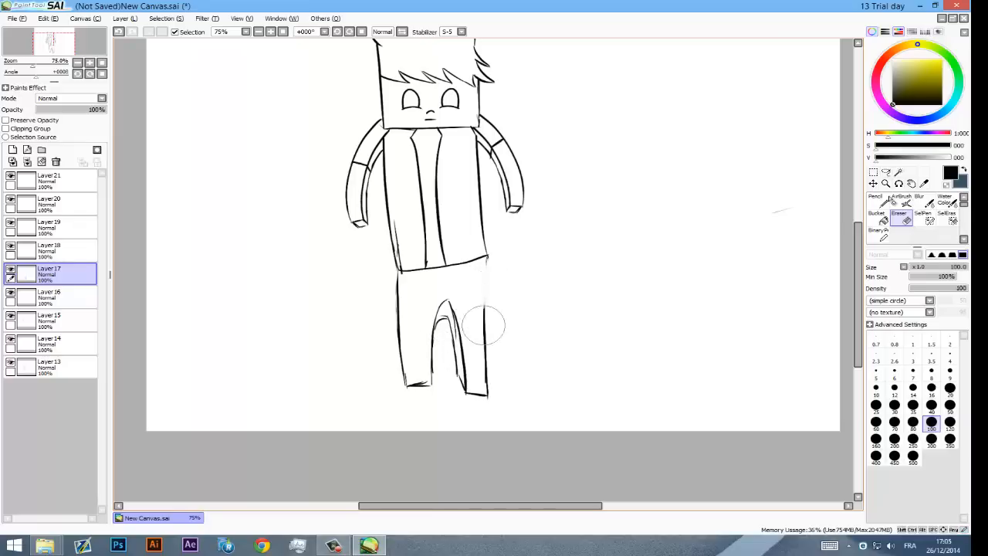
key("ctrl+z")
left_click_drag(454, 349, 457, 342)
key("ctrl+z")
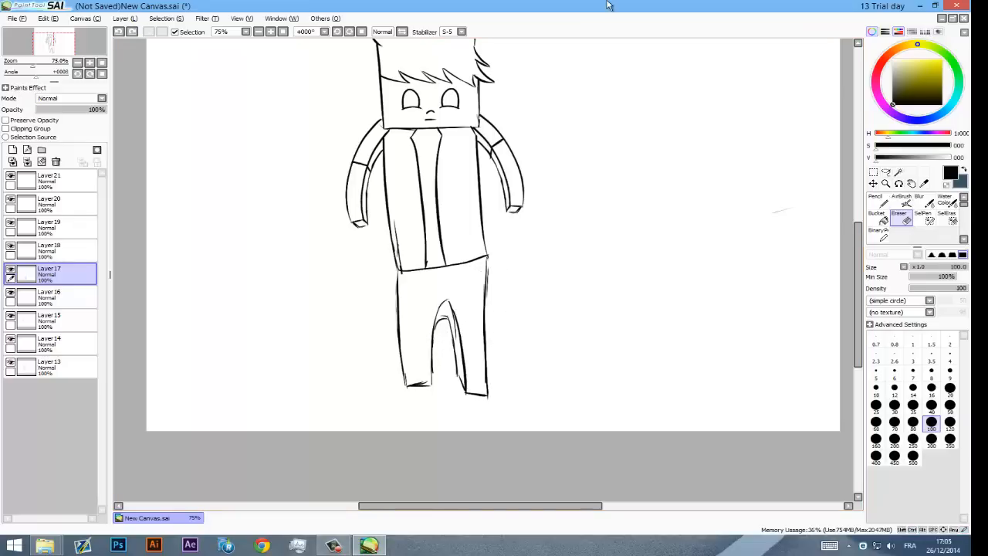
key("ctrl+z")
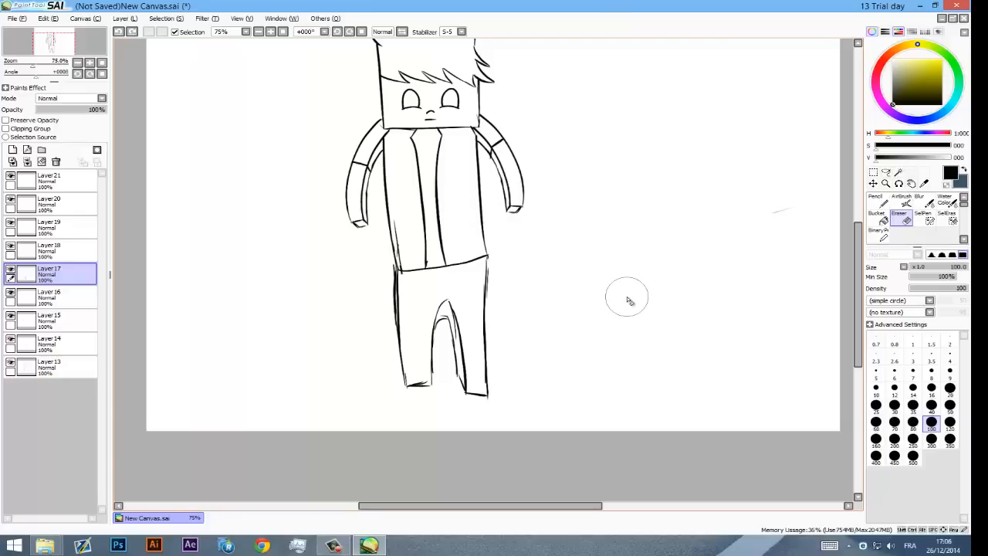
Step: Draw a curved pupil outline inside the right-hand eye on Layer21 with the Pencil and try a matching one in the left-hand eye
left_click_drag(488, 197, 508, 247)
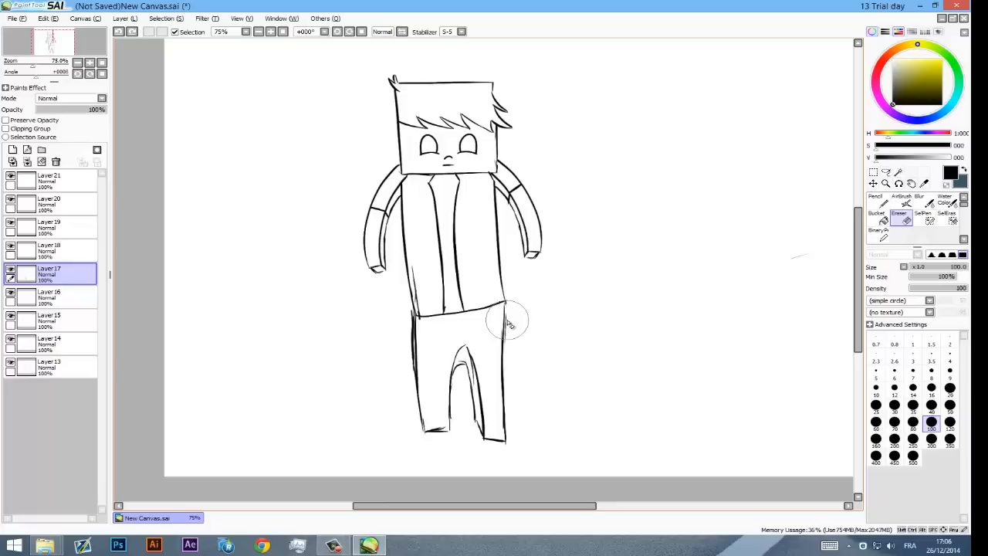
left_click_drag(506, 321, 521, 297)
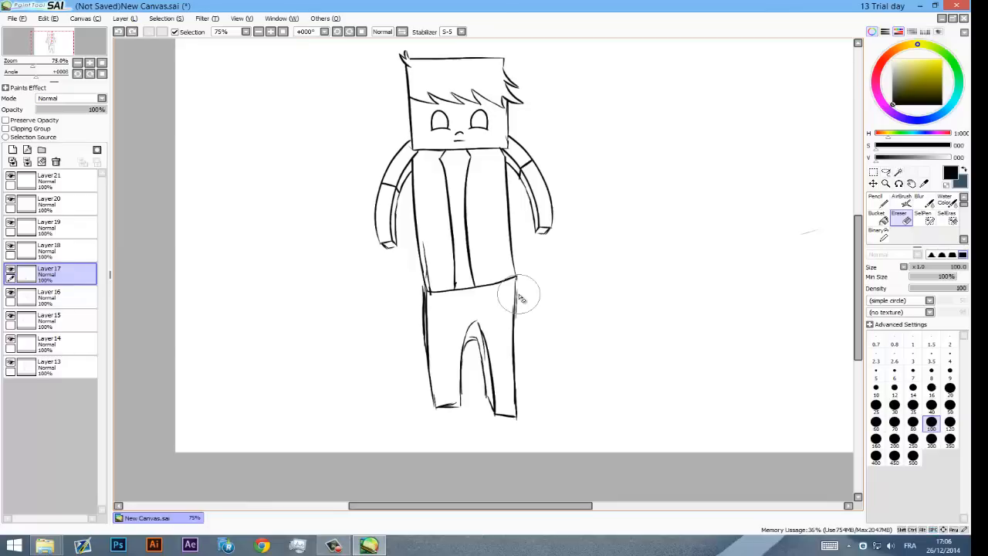
scroll(521, 298, "up", 4)
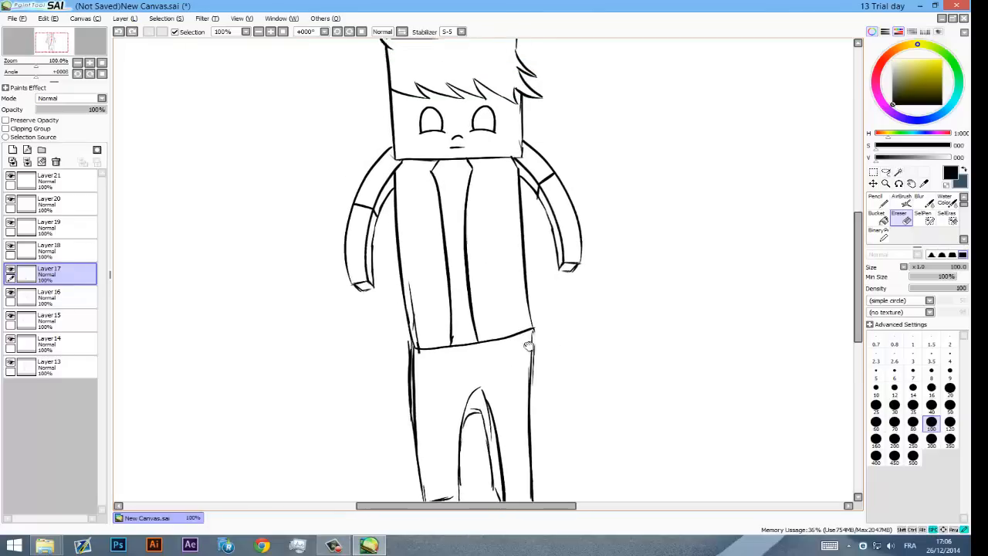
left_click_drag(516, 258, 531, 333)
scroll(531, 333, "up", 1)
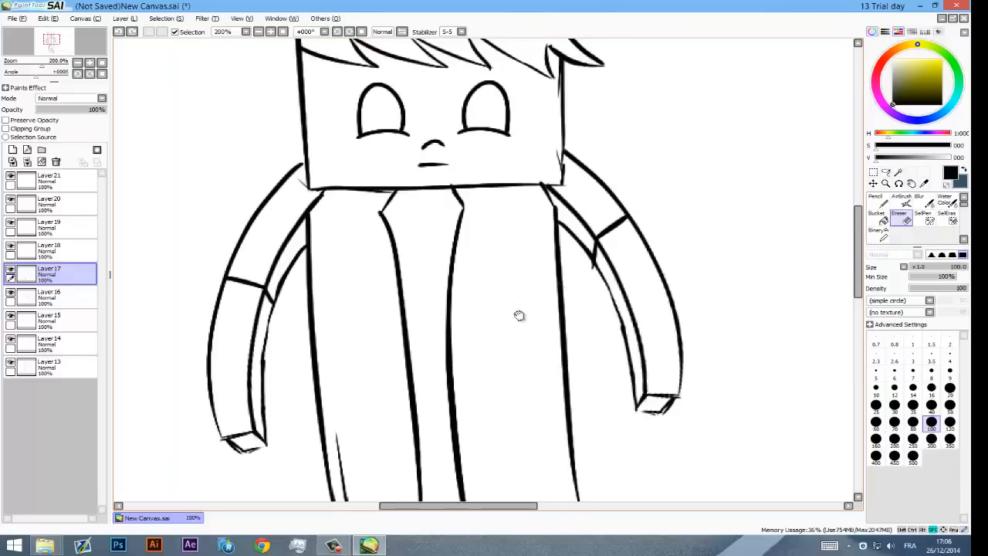
left_click_drag(515, 283, 546, 391)
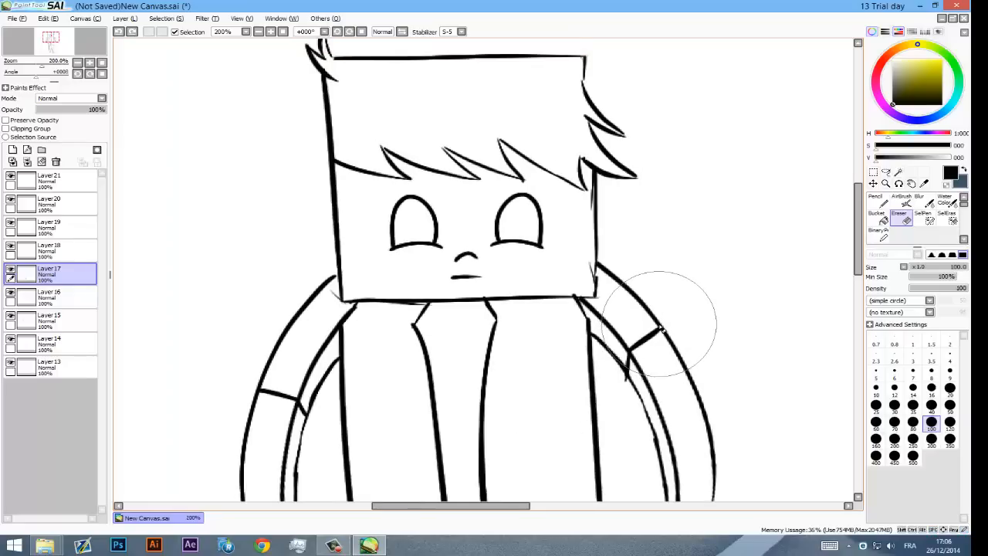
left_click(49, 179)
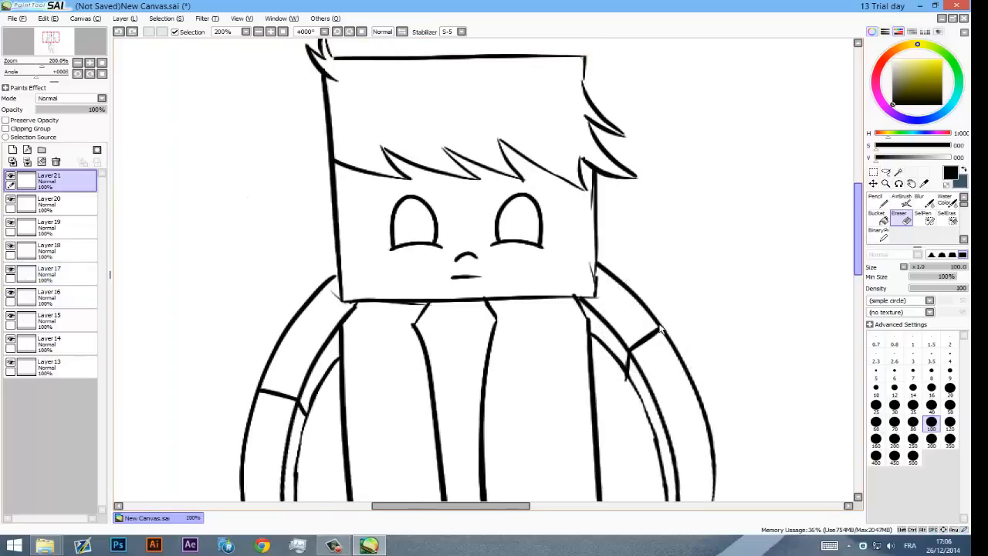
key("n")
mouse_move(519, 240)
left_mouse_down()
mouse_move(517, 228)
mouse_move(540, 211)
left_mouse_up()
left_click_drag(408, 237, 422, 209)
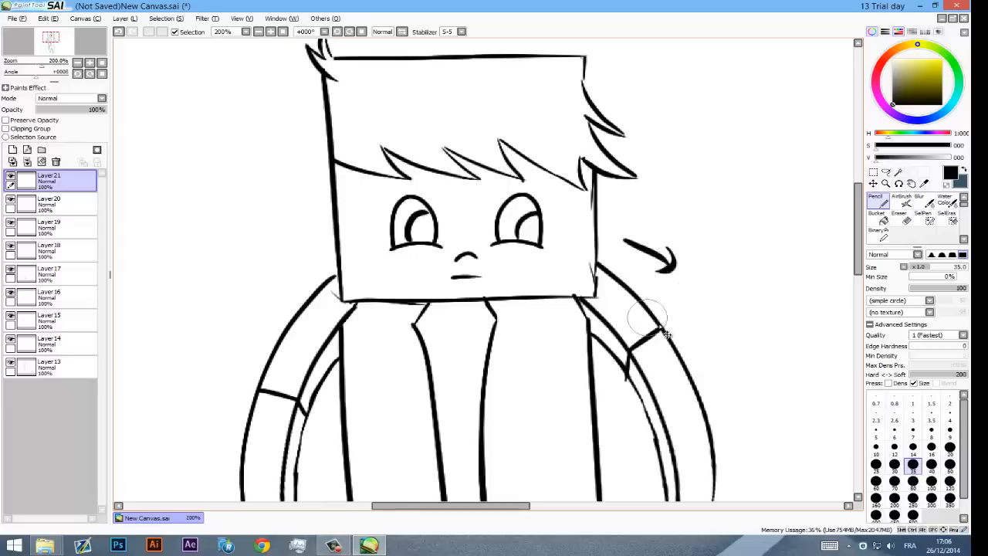
key("ctrl+z")
left_click_drag(410, 239, 420, 215)
Step: Add short tapered fabric fold strokes along both torso sides and both front edges of the open jacket
scroll(658, 325, "down", 3)
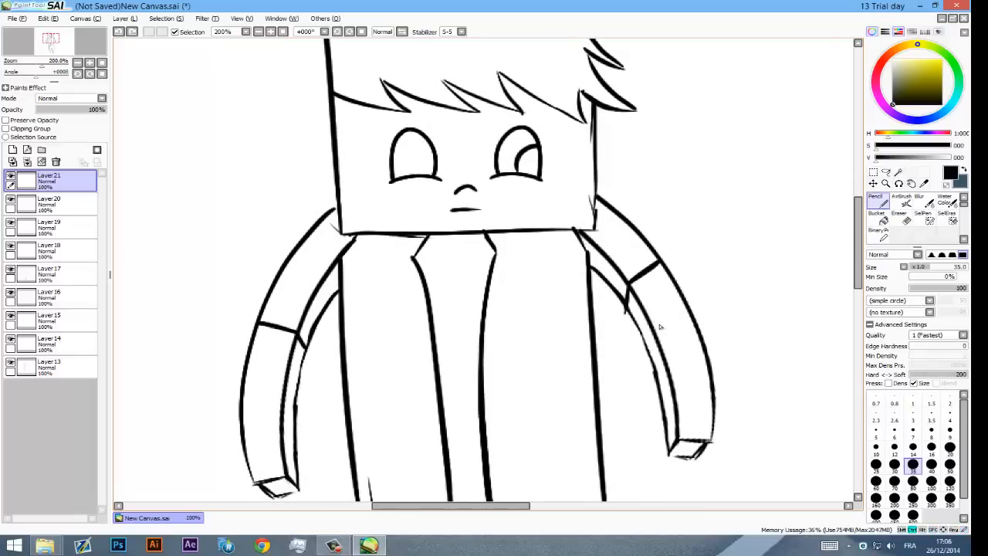
scroll(660, 326, "down", 3)
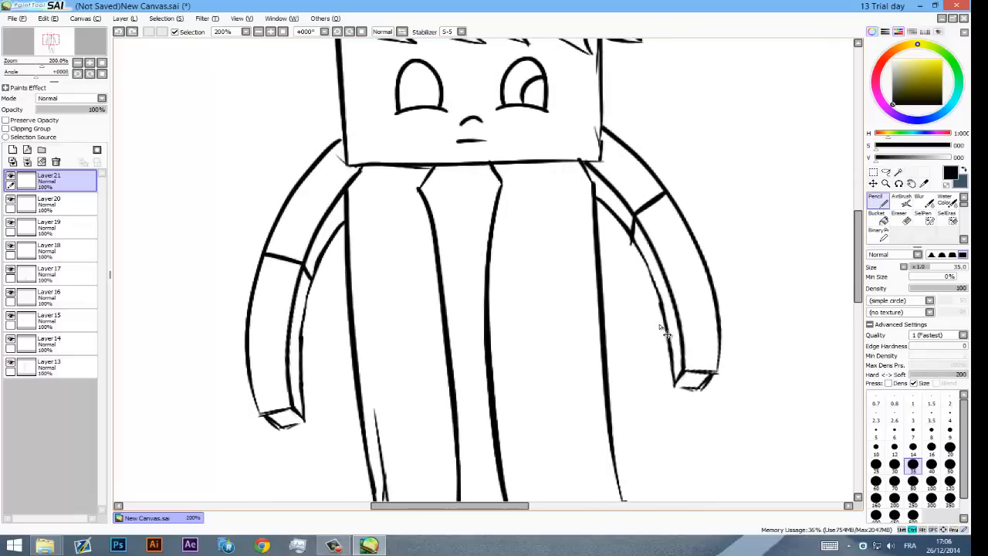
scroll(660, 327, "down", 3)
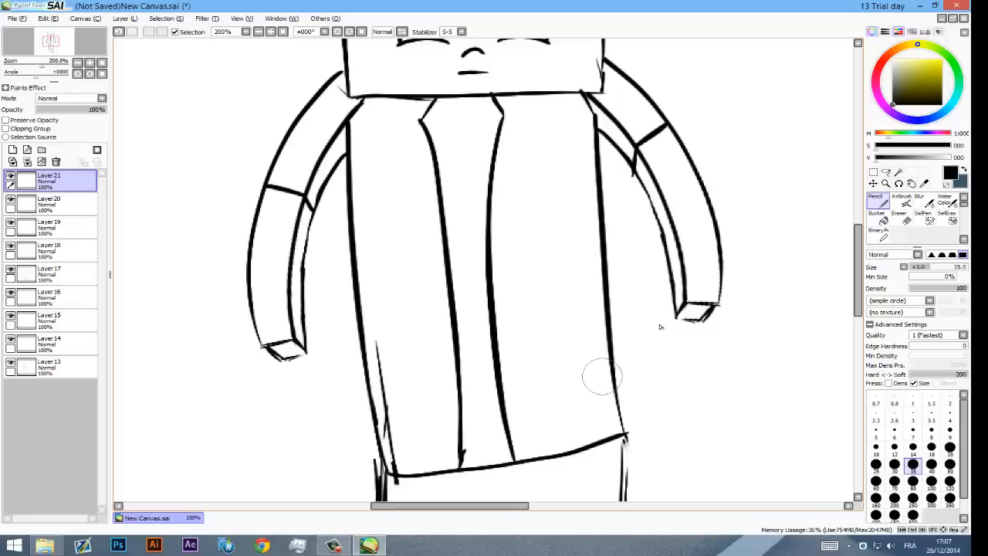
left_click_drag(610, 324, 603, 393)
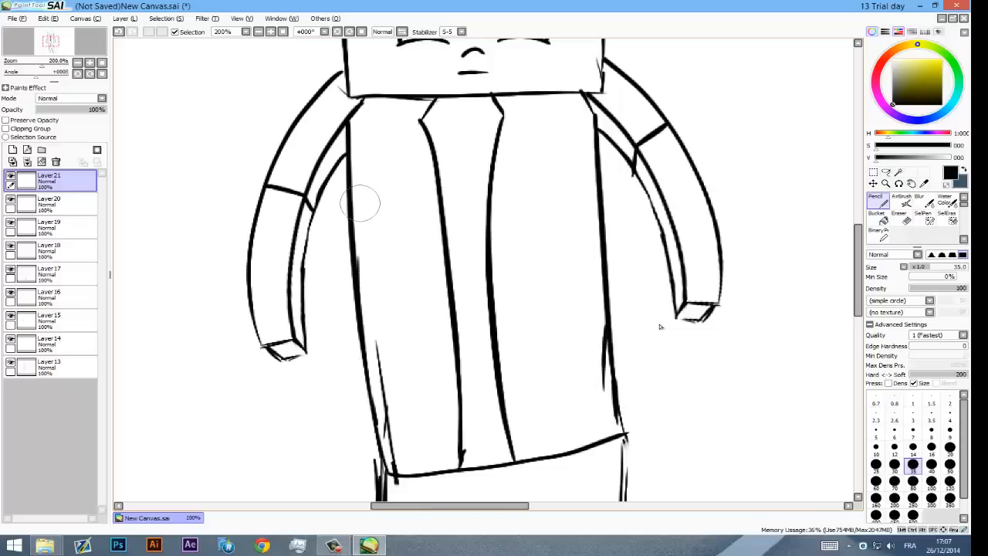
left_click_drag(364, 281, 361, 224)
left_click_drag(494, 303, 508, 240)
left_click_drag(454, 356, 438, 312)
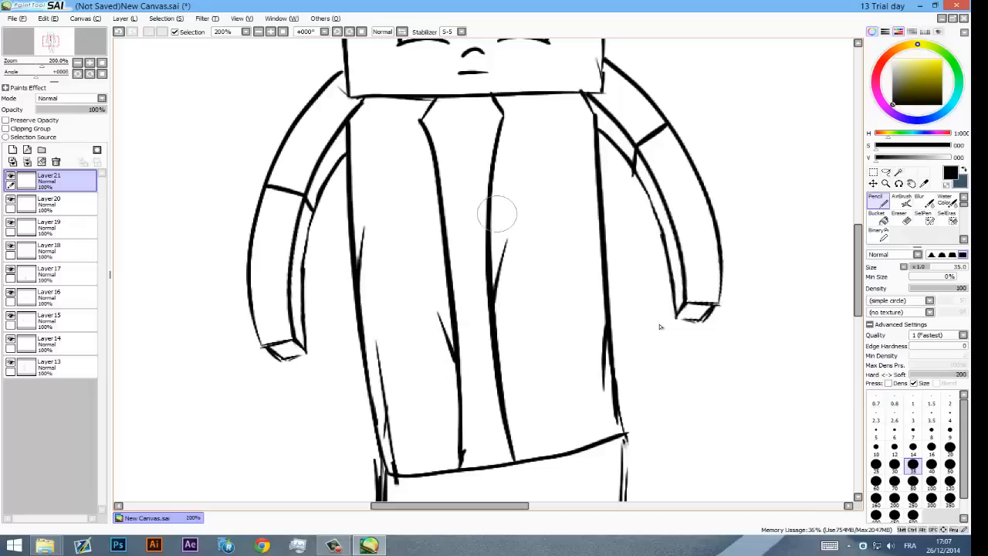
left_click_drag(491, 283, 500, 241)
left_click_drag(539, 159, 534, 136)
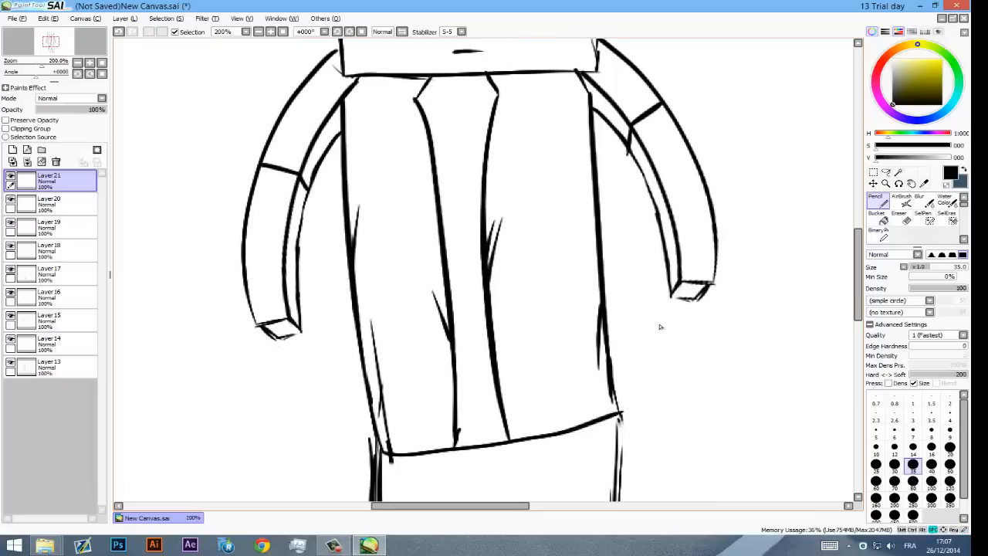
left_click_drag(500, 386, 504, 337)
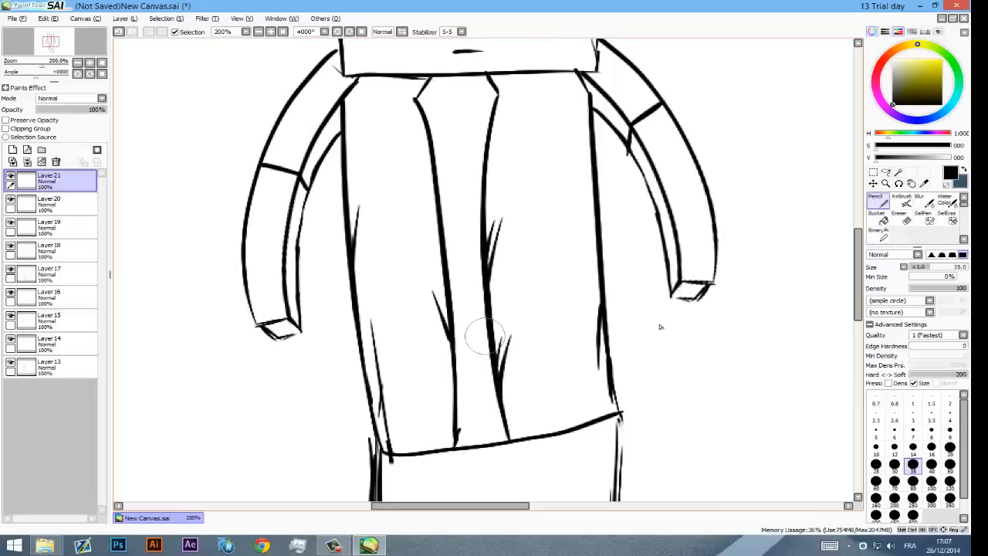
Step: Add short fold strokes at the jacket's lower front edge and on both upper sleeves with the Pencil, undoing the rejected strokes
left_click_drag(454, 445, 467, 413)
left_click_drag(594, 91, 576, 252)
mouse_move(616, 284)
left_mouse_down()
mouse_move(610, 232)
mouse_move(578, 251)
mouse_move(567, 242)
mouse_move(593, 265)
mouse_move(592, 205)
mouse_move(635, 267)
left_mouse_up()
key("ctrl+z")
key("ctrl+z")
left_click_drag(612, 235, 640, 272)
key("ctrl+z")
mouse_move(611, 231)
left_mouse_down()
mouse_move(644, 265)
mouse_move(645, 203)
left_mouse_up()
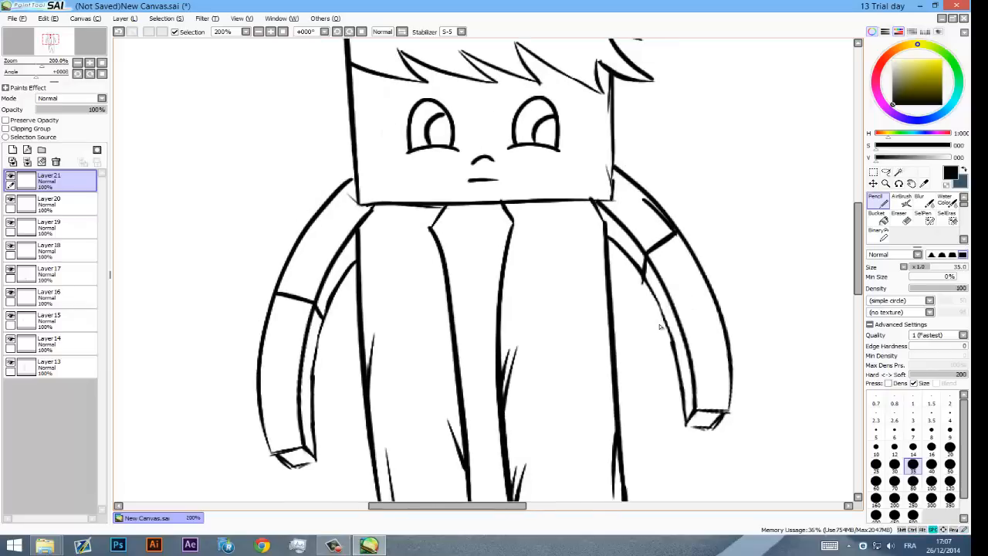
left_click_drag(280, 283, 339, 221)
key("ctrl+z")
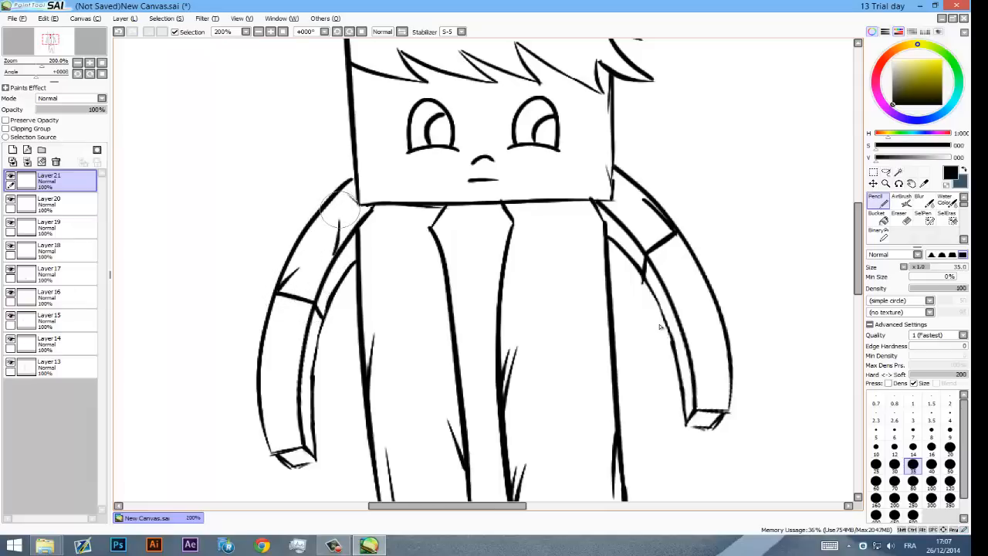
Step: Draw tapered fabric fold strokes on the trousers, around the arch between the legs and from the left-hand leg's outer edge
mouse_move(660, 326)
left_mouse_down()
mouse_move(651, 315)
mouse_move(637, 82)
mouse_move(679, 133)
left_mouse_up()
left_click_drag(490, 274, 526, 239)
mouse_move(475, 320)
left_mouse_down()
mouse_move(505, 224)
mouse_move(530, 222)
mouse_move(539, 257)
mouse_move(517, 248)
mouse_move(494, 258)
mouse_move(475, 359)
left_mouse_up()
left_click_drag(511, 247, 479, 397)
left_click_drag(482, 254, 477, 324)
left_click_drag(488, 236, 482, 301)
mouse_move(567, 218)
left_mouse_down()
mouse_move(550, 271)
mouse_move(547, 264)
left_mouse_up()
scroll(660, 326, "down", 1)
left_click_drag(425, 199, 388, 261)
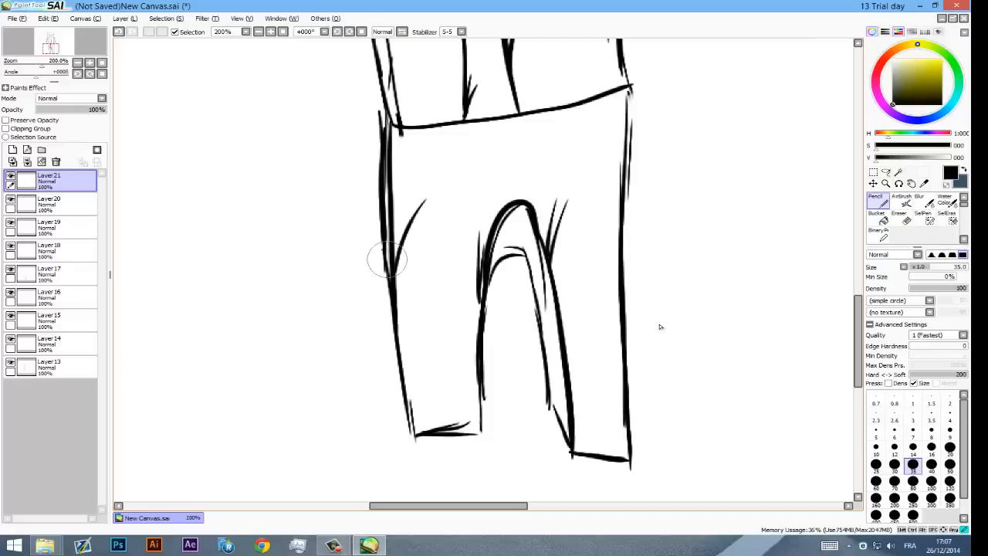
Step: Try to erase the rough outer edge of the left-hand leg on Layer17
scroll(660, 327, "down", 2)
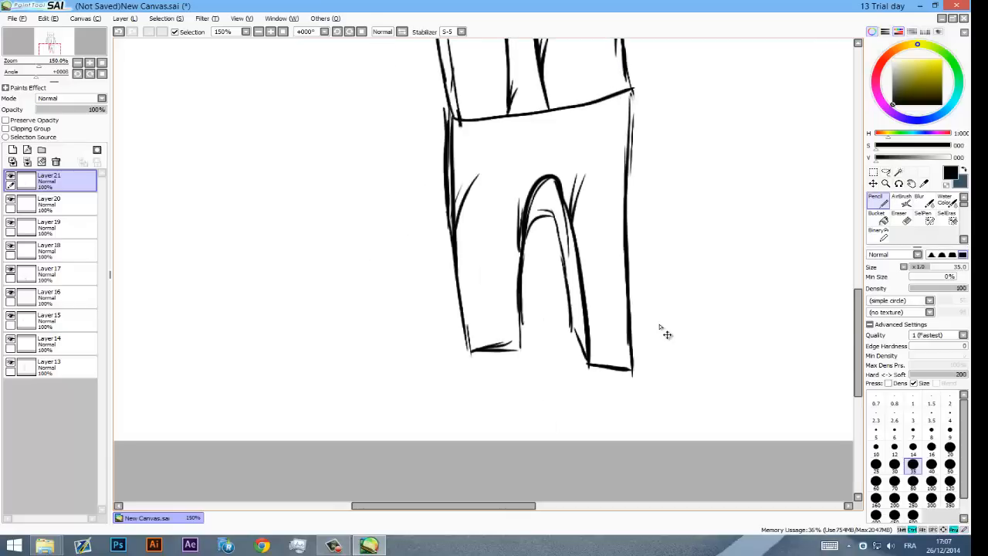
left_click_drag(661, 110, 557, 303)
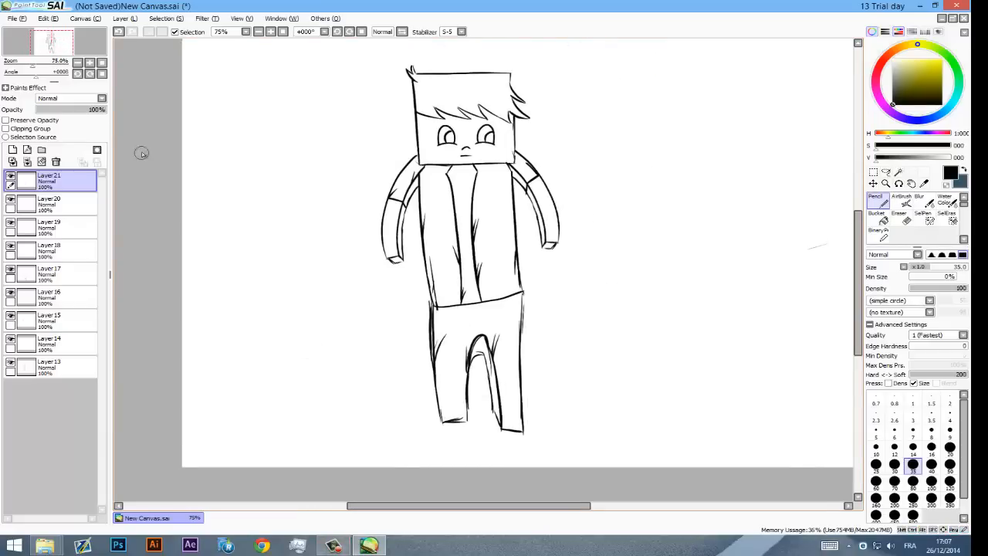
left_click(895, 217)
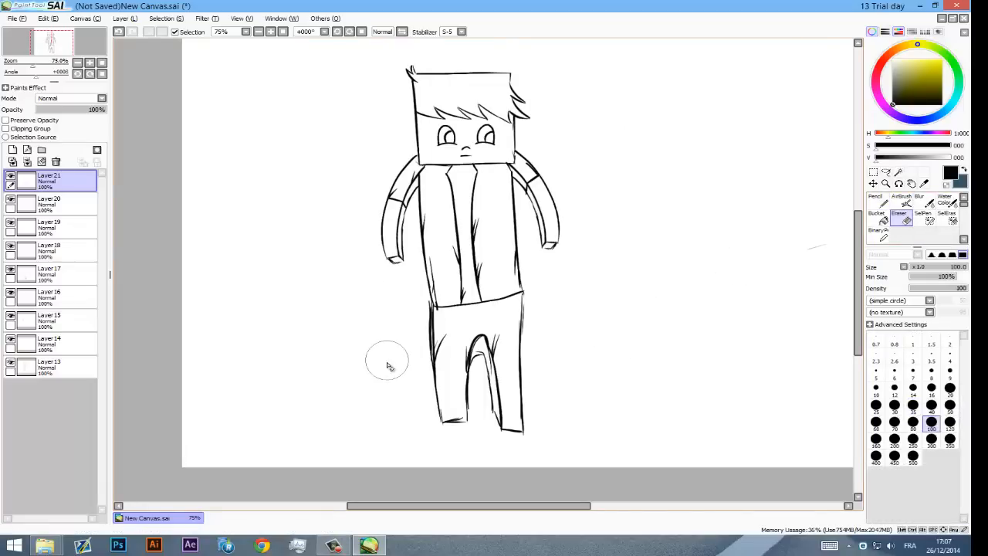
left_click(74, 251)
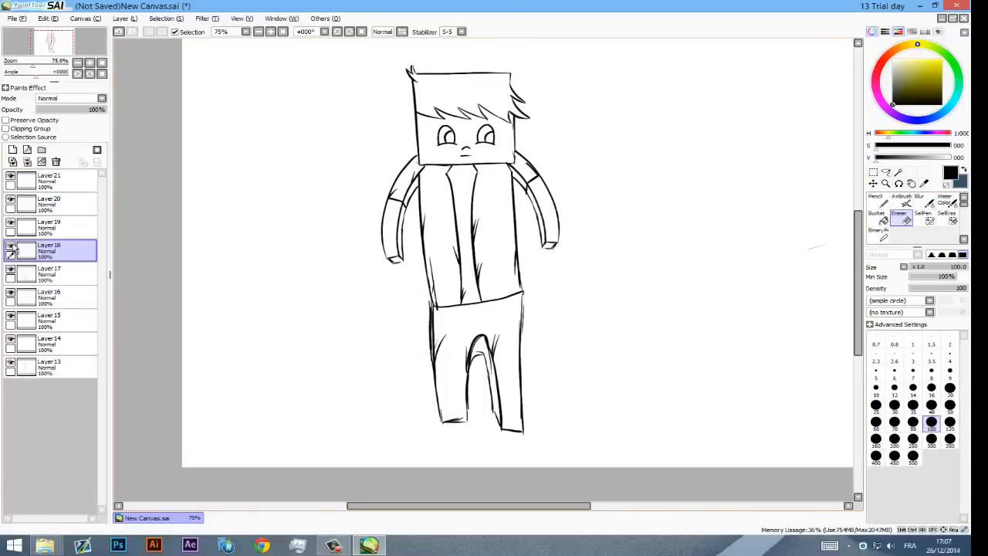
left_click(49, 272)
left_click_drag(419, 393, 415, 328)
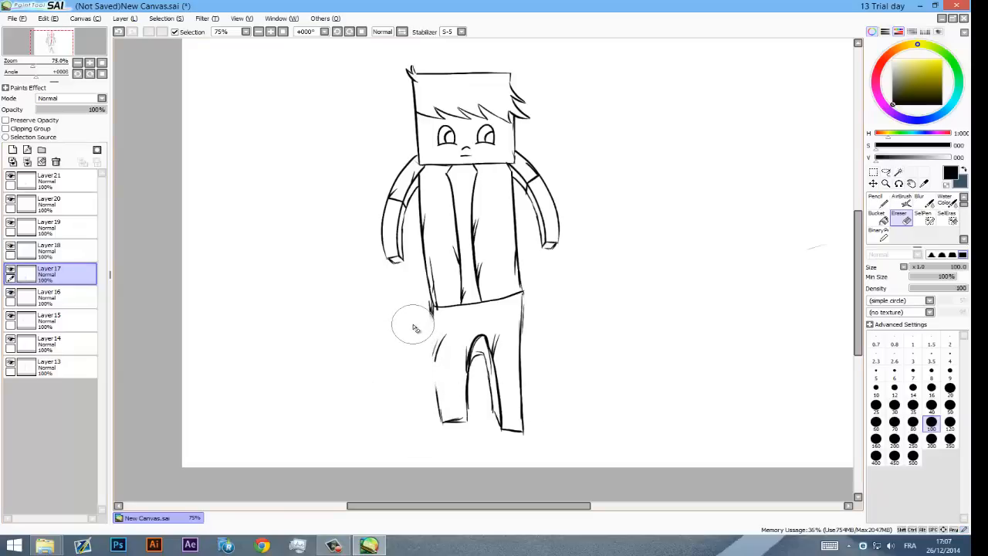
key("ctrl+z")
left_click_drag(589, 256, 591, 282)
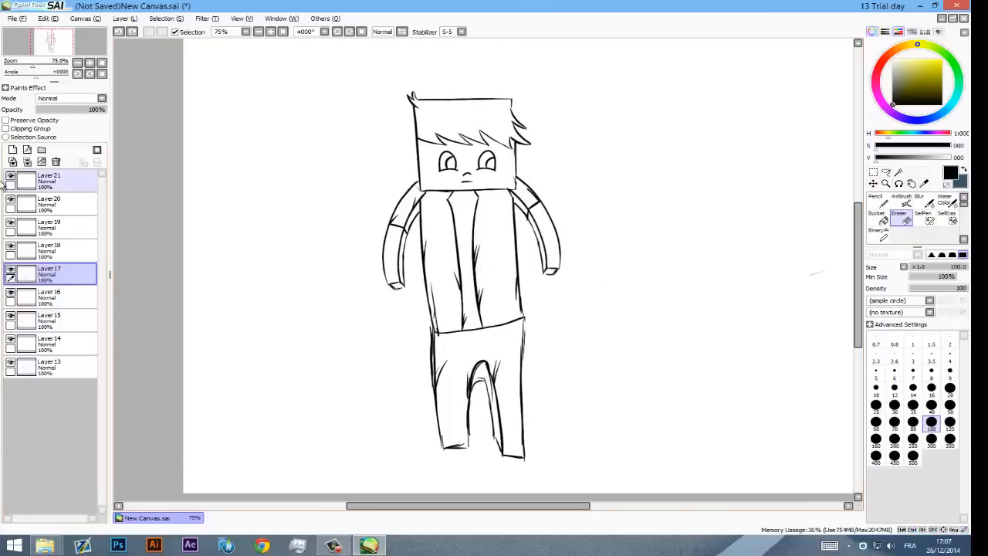
Step: Transfer the contents of Layer21 through Layer14 down one layer at a time until the whole drawing sits on Layer13
left_click(27, 181)
left_click(13, 162)
left_click(42, 207)
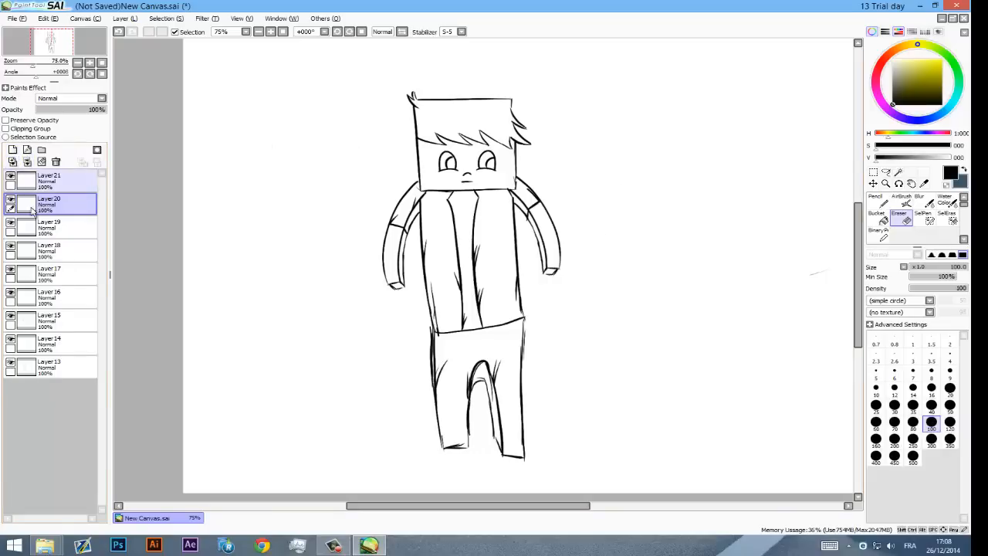
left_click(44, 227)
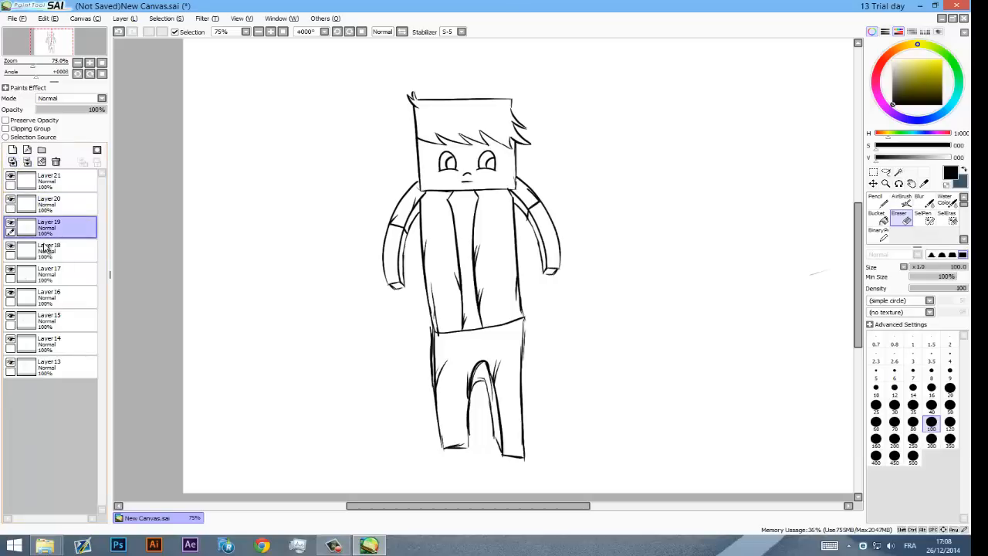
left_click(45, 247)
left_click(47, 272)
left_click(62, 295)
left_click(13, 163)
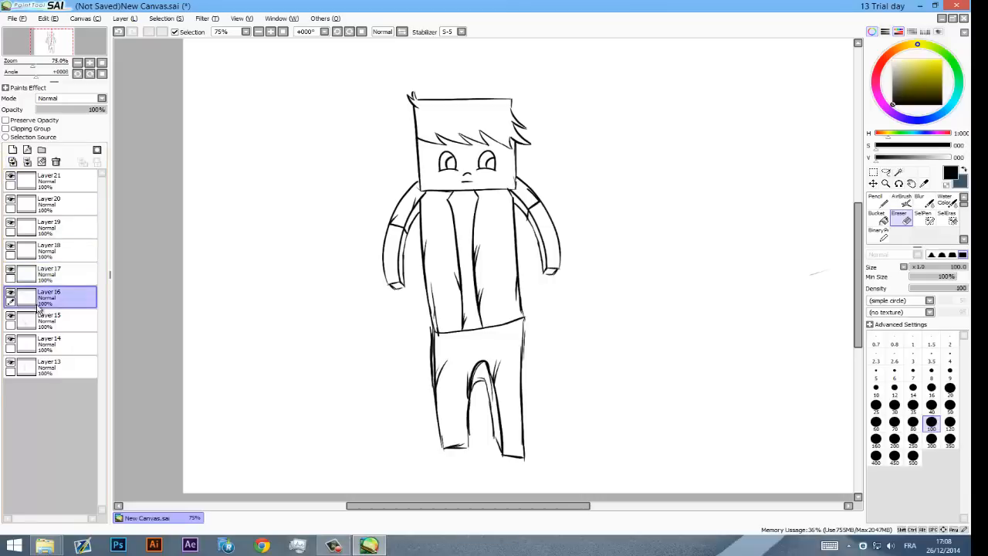
double_click(39, 303)
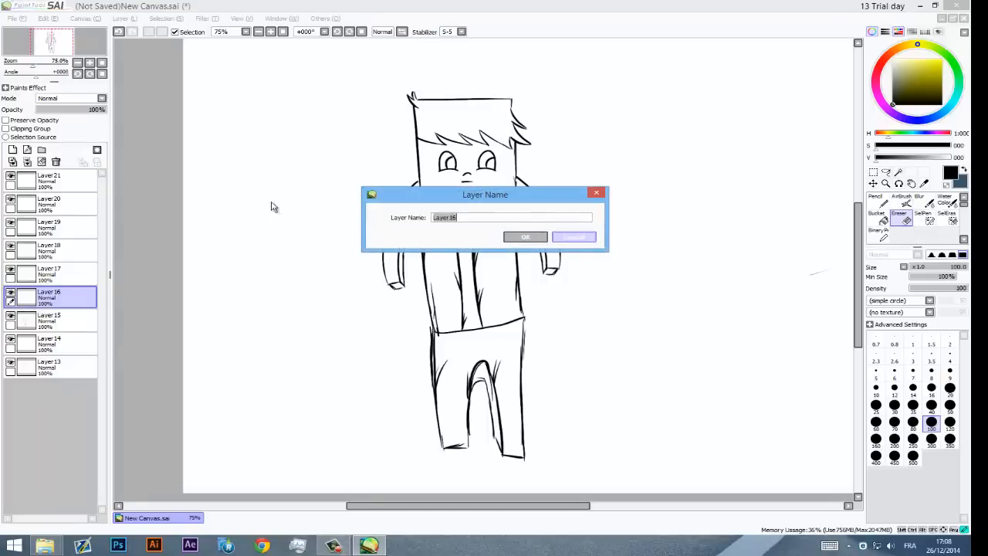
left_click(575, 238)
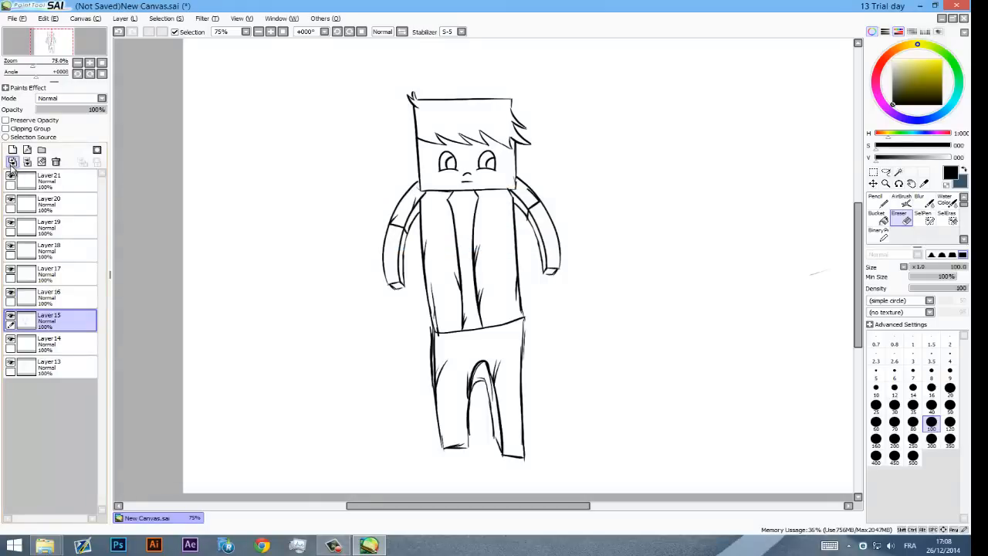
left_click(12, 163)
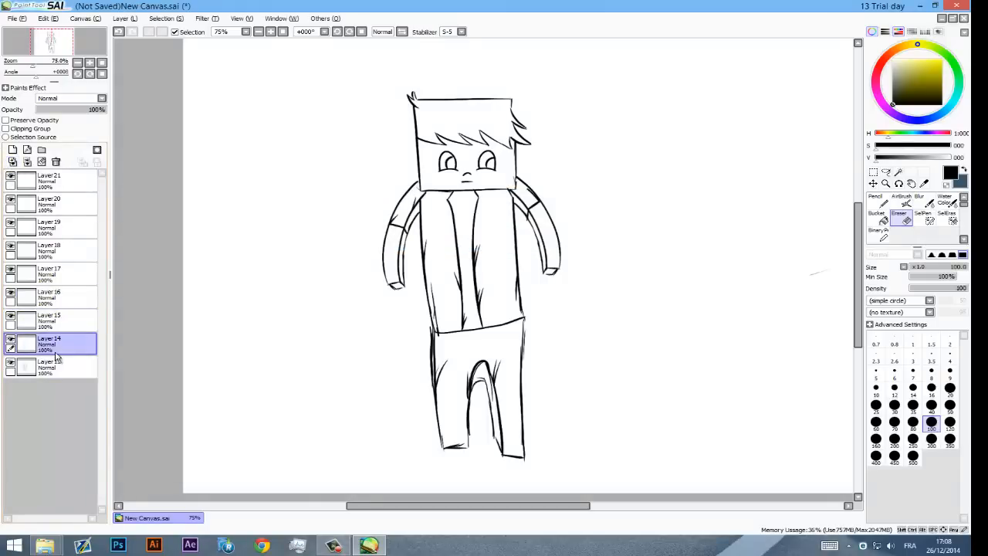
left_click(13, 163)
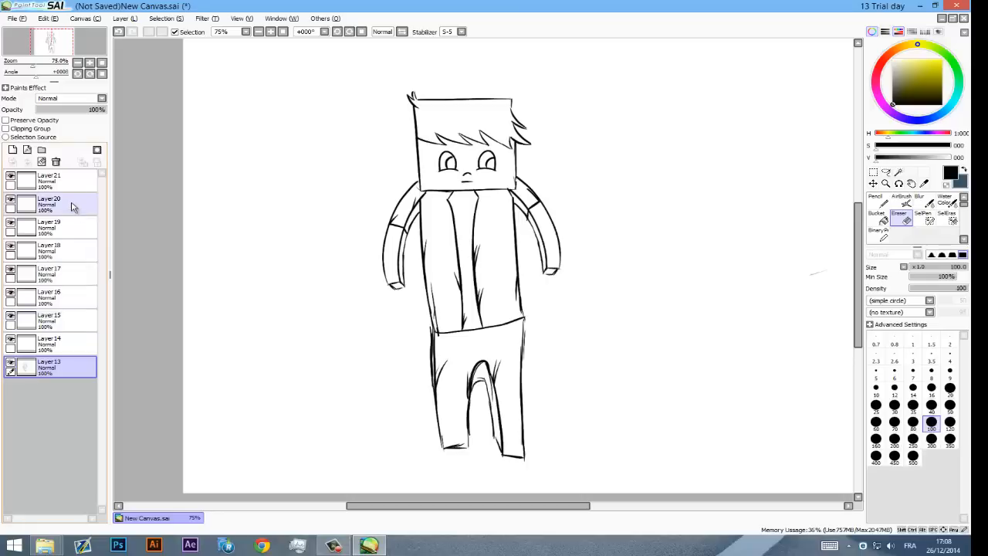
Step: Delete the emptied layers from Layer21 to Layer14 and check Layer13 by toggling its visibility off and on
left_click(62, 180)
left_click(57, 161)
left_click(56, 162)
left_click(56, 161)
left_click(57, 161)
left_click(57, 161)
left_click(56, 161)
left_click(57, 162)
left_click(57, 161)
left_click(13, 177)
left_click(13, 176)
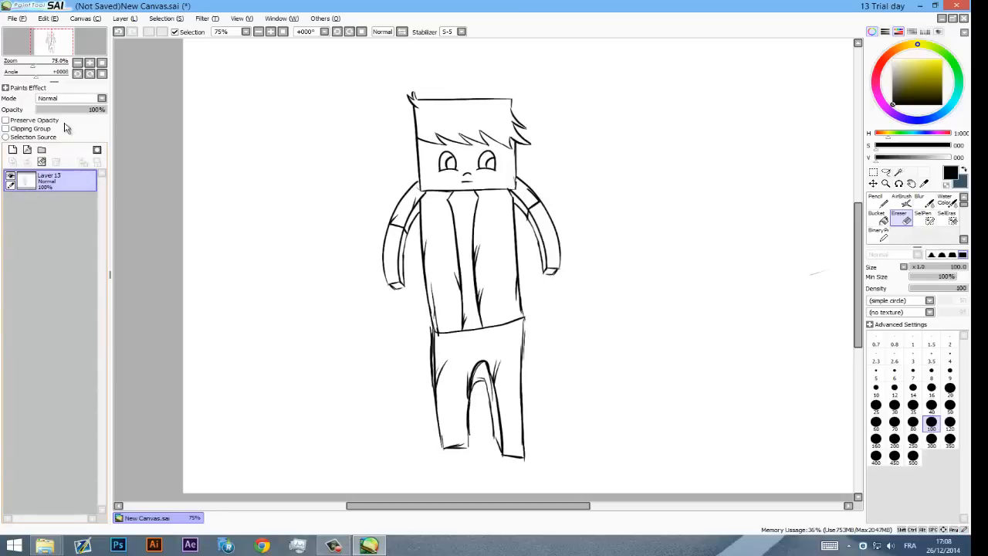
Step: Lower the opacity of Layer13 to 19% and create a new layer above it for drawing with the Pencil
left_click_drag(71, 112, 50, 110)
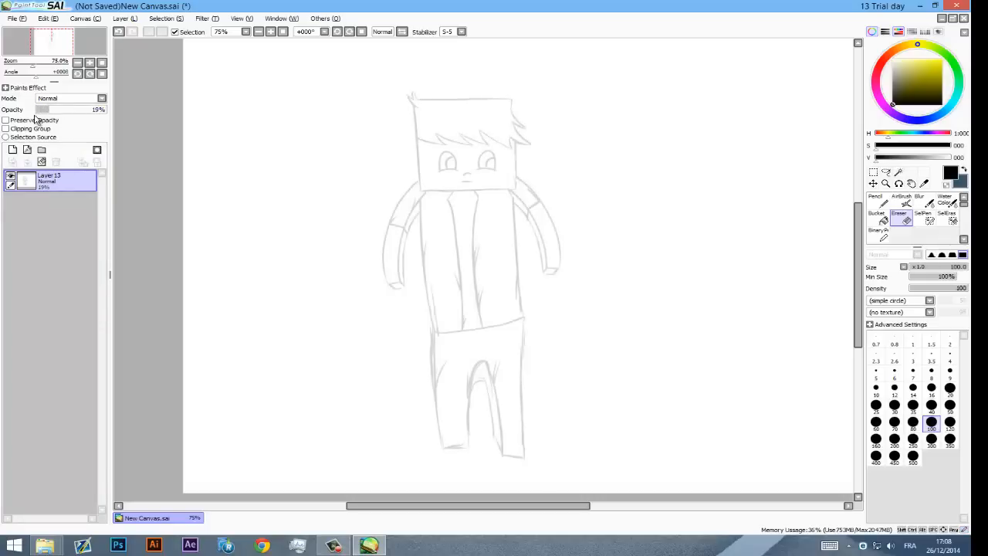
left_click(12, 151)
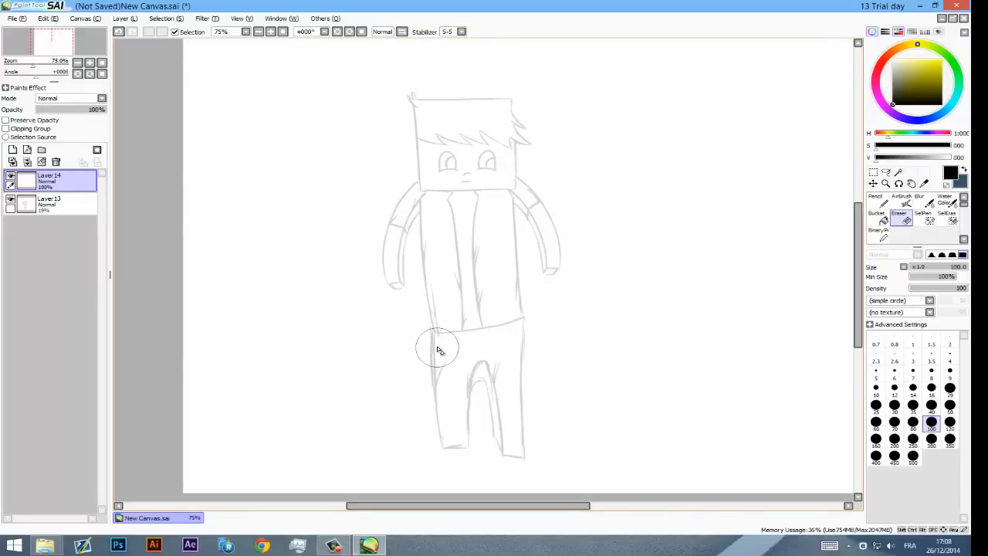
left_click(876, 202)
Step: Try a clean Pencil stroke down the left-hand edge of the head on the new layer
mouse_move(395, 170)
left_mouse_down()
mouse_move(400, 223)
mouse_move(309, 258)
left_mouse_up()
scroll(399, 223, "up", 2)
scroll(348, 245, "up", 1)
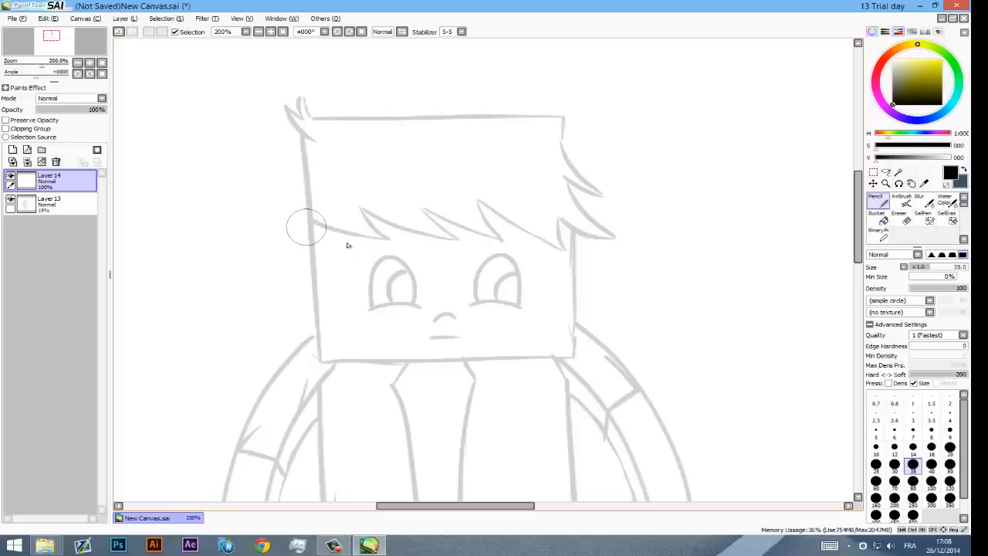
left_click_drag(312, 222, 316, 318)
key("ctrl+z")
scroll(517, 259, "down", 2)
left_click_drag(517, 259, 479, 151)
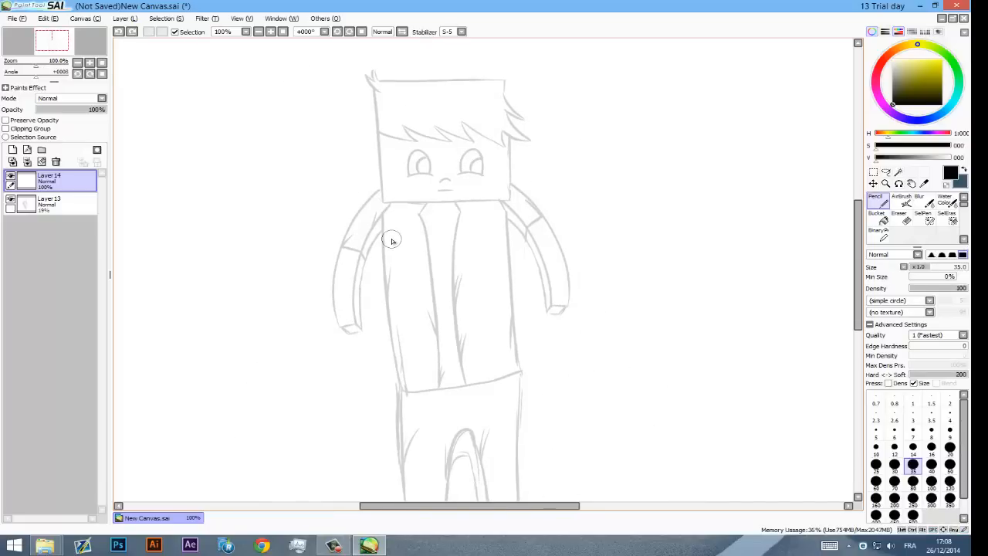
left_click_drag(391, 234, 390, 205)
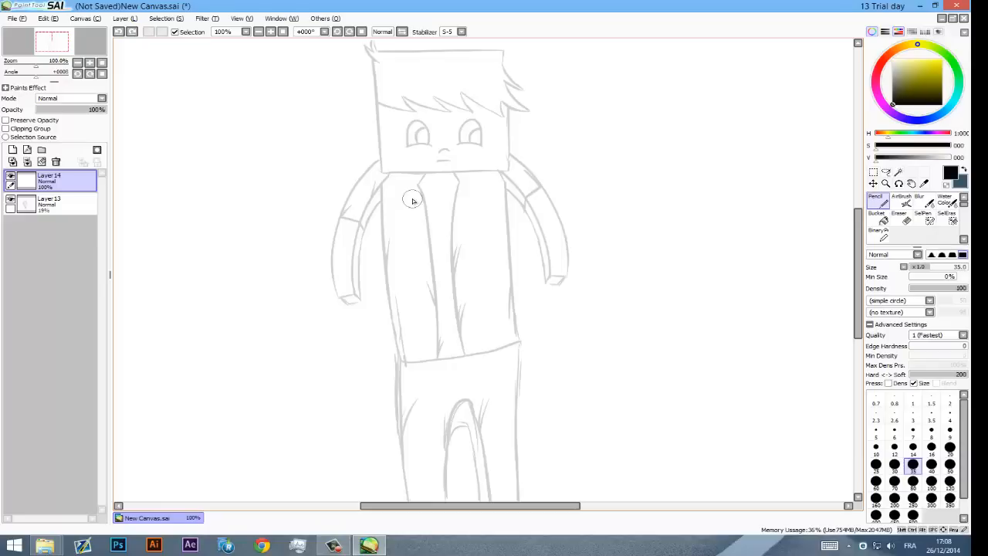
left_click_drag(410, 229, 406, 227)
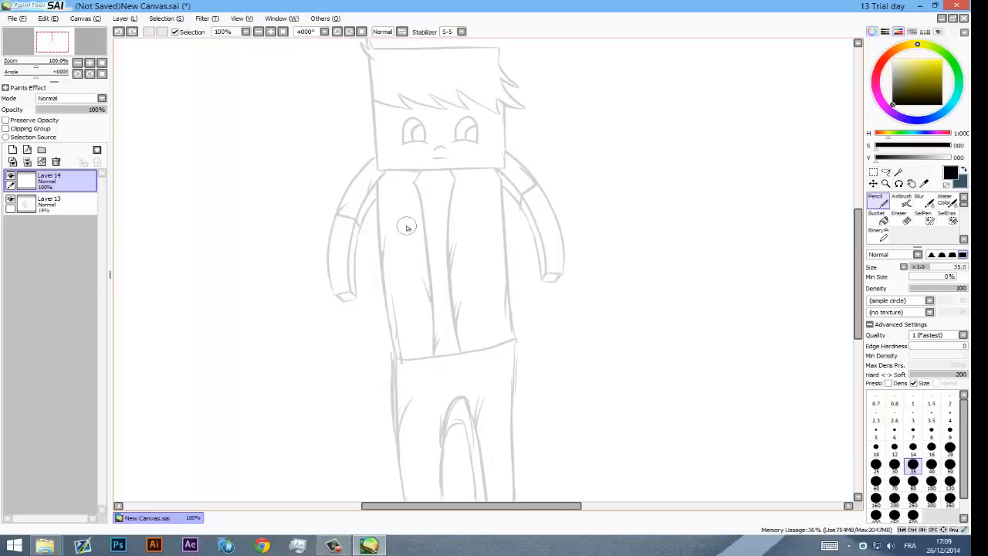
left_click(333, 545)
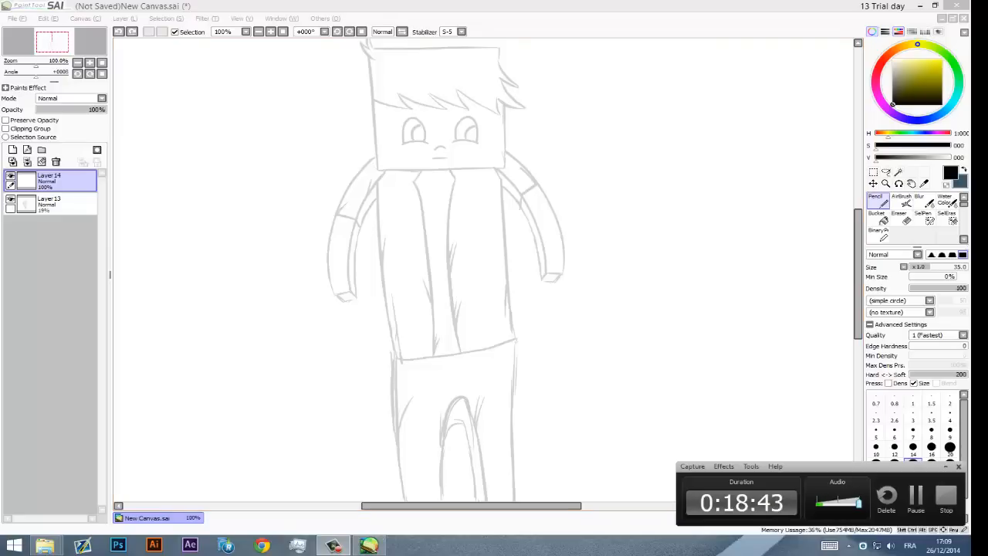
left_click(947, 498)
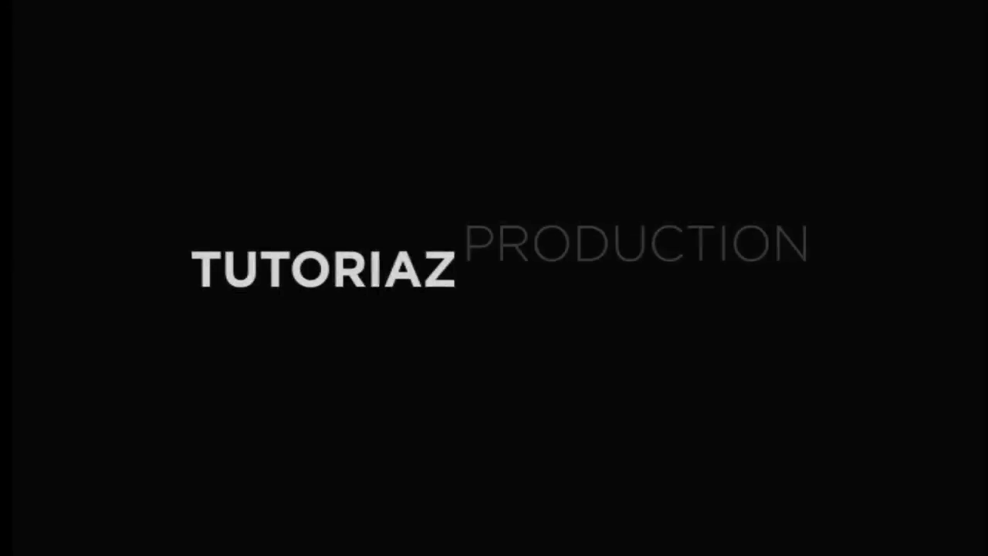